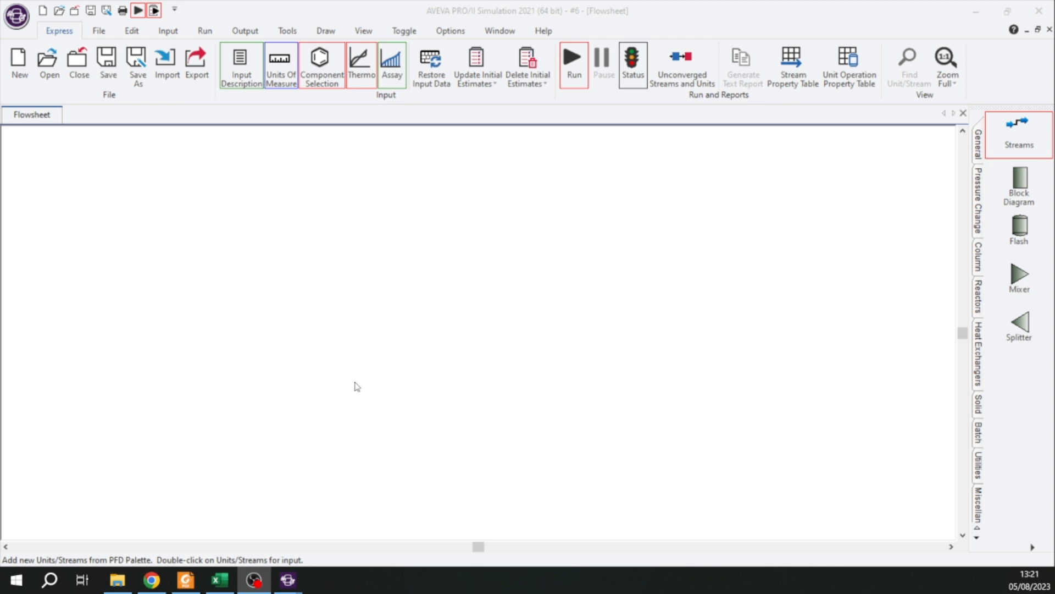
Step: Switch to the PRO/II online help and read the assay topic's section on developing the TBP distillation curve
{"action": "mouse_move", "coordinate": [309, 568]}
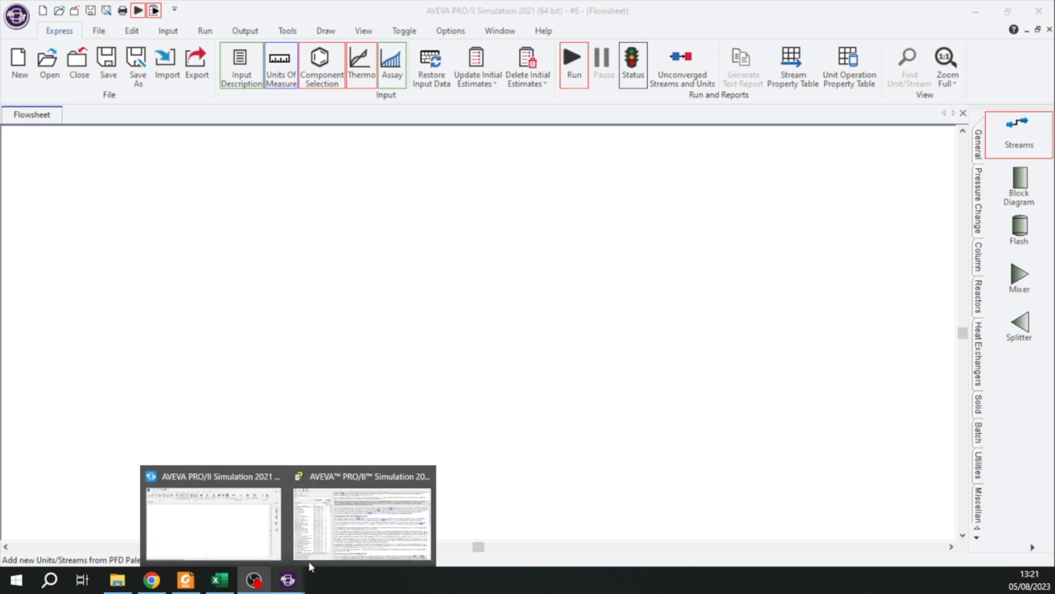
{"action": "left_click", "coordinate": [374, 525]}
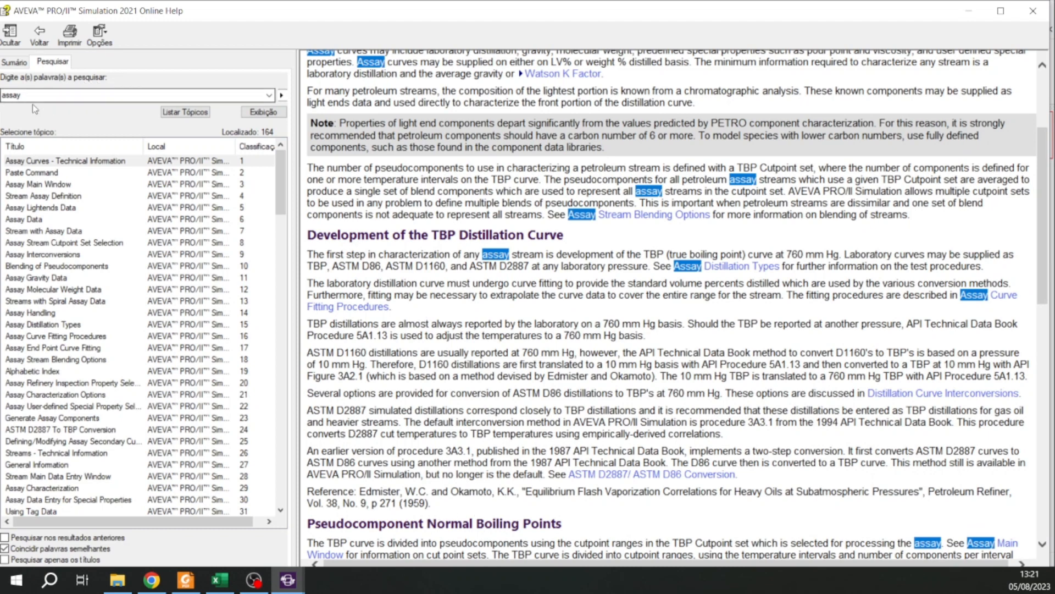
{"action": "scroll", "coordinate": [567, 393], "scroll_direction": "down", "scroll_amount": 3}
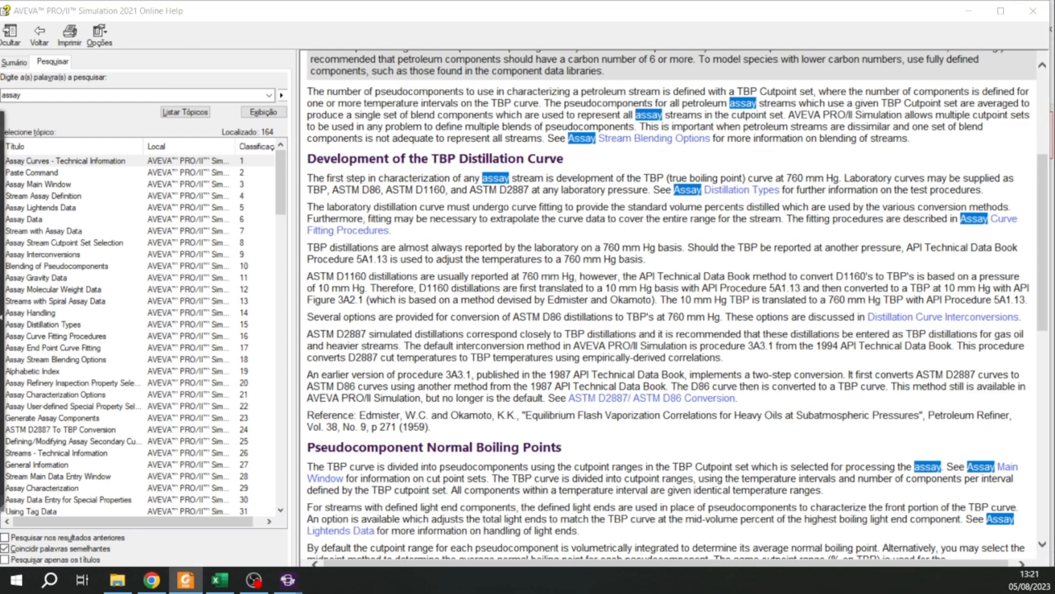
Step: Switch to the lube oil distillation article in Foxit PDF Reader and examine the feed characterization in Table A1
{"action": "left_click", "coordinate": [185, 579]}
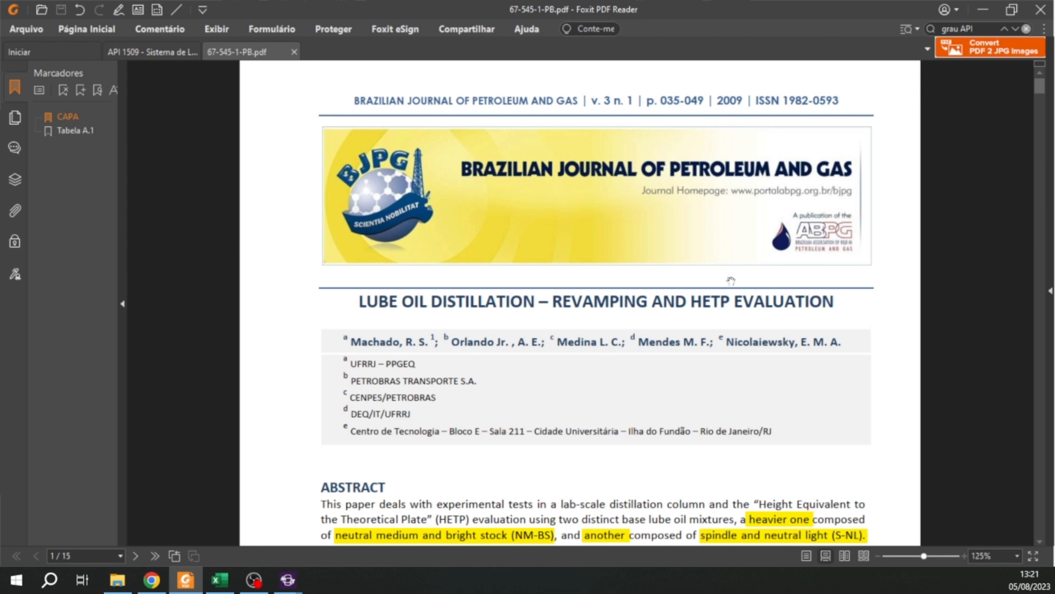
{"action": "scroll", "coordinate": [428, 236], "scroll_direction": "down", "scroll_amount": 5}
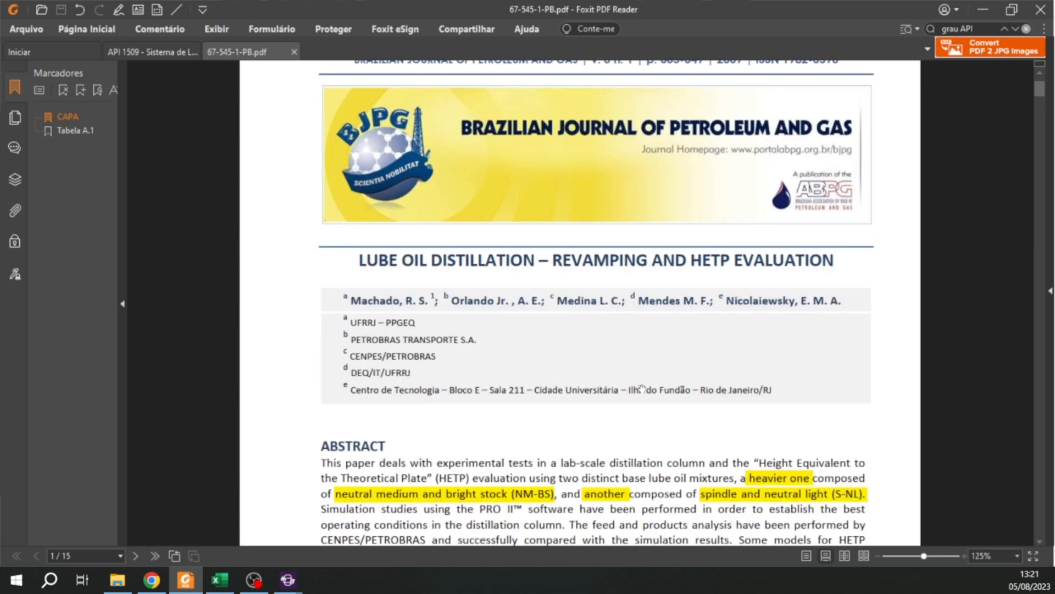
{"action": "left_click", "coordinate": [75, 131]}
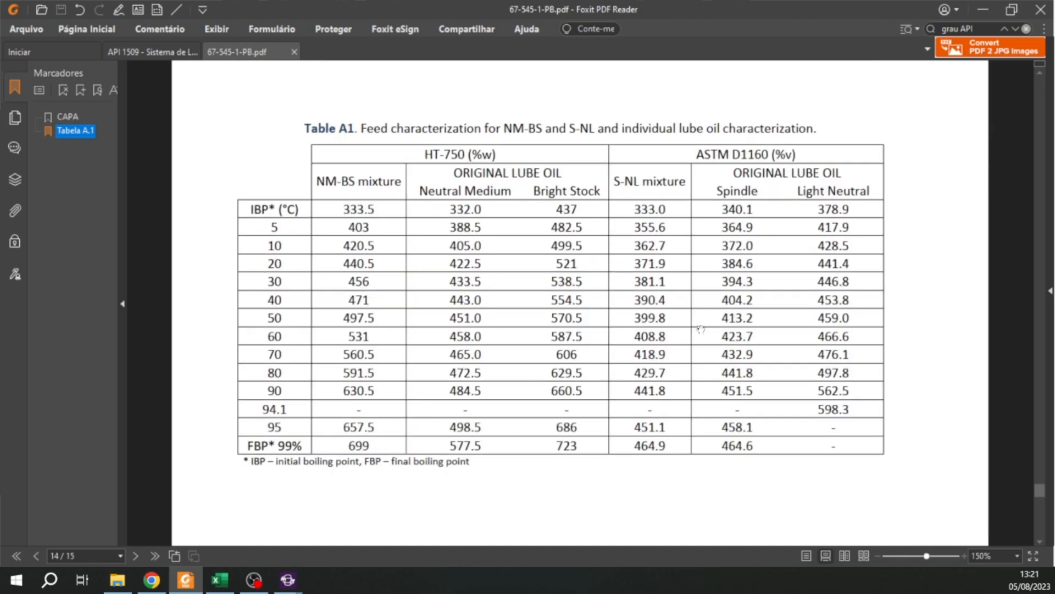
{"action": "scroll", "coordinate": [701, 329], "scroll_direction": "down", "scroll_amount": 1}
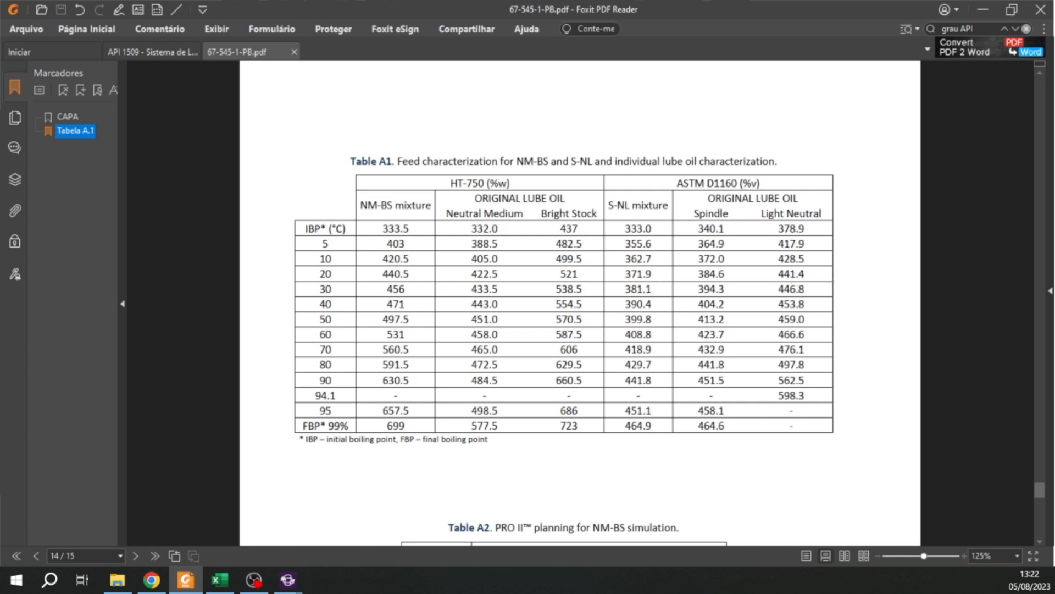
Step: Compare the ASTM D1160 heading in Table A1 with the PRO/II help paragraph on ASTM D1160 distillations
{"action": "left_click", "coordinate": [220, 580]}
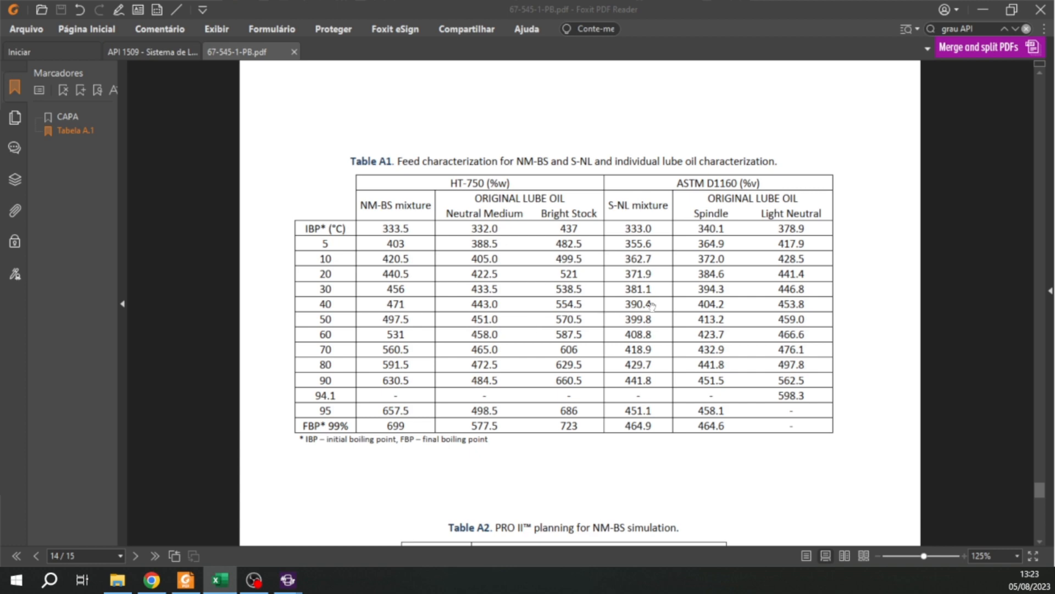
{"action": "mouse_move", "coordinate": [300, 581]}
{"action": "left_click", "coordinate": [359, 536]}
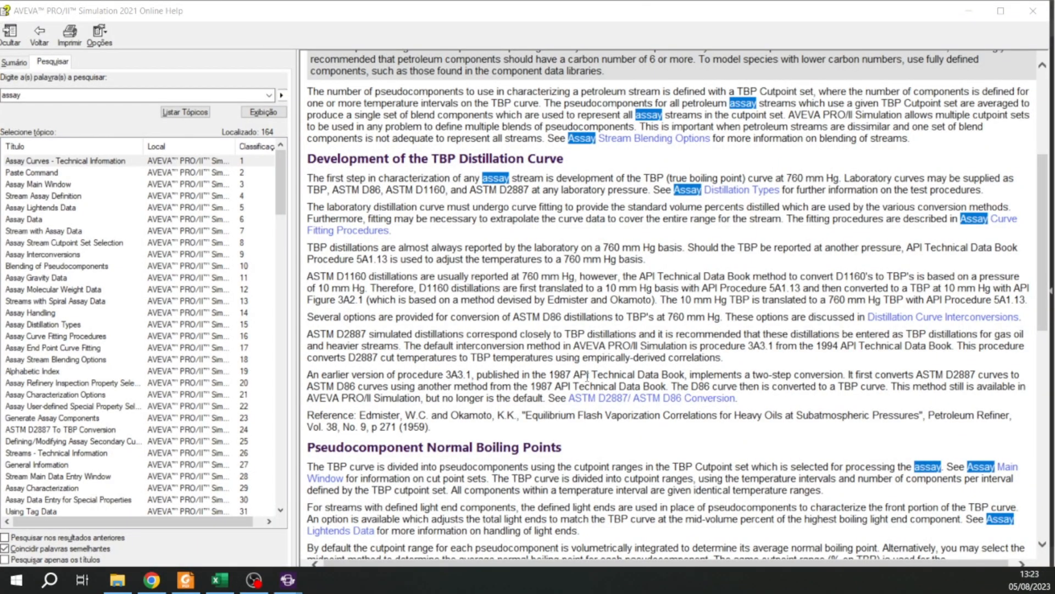
{"action": "key", "text": "alt+Tab"}
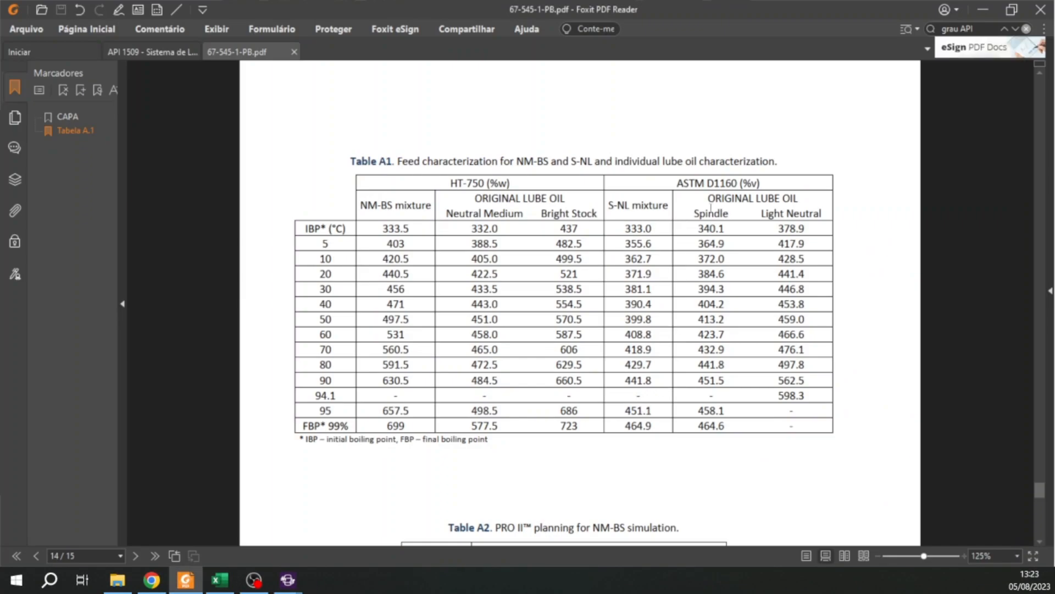
{"action": "left_click_drag", "start_coordinate": [678, 183], "coordinate": [743, 185]}
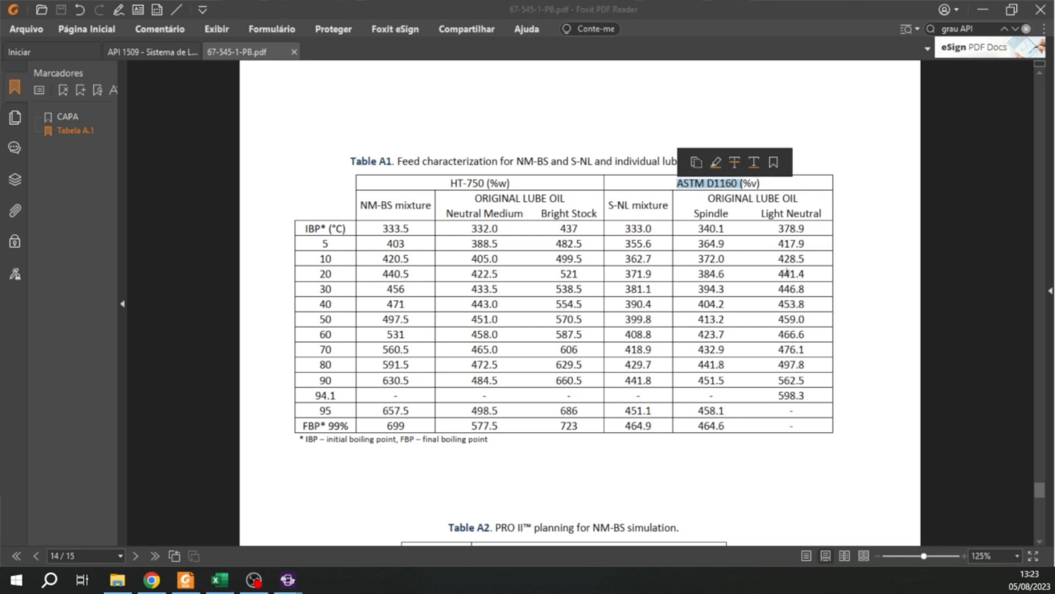
{"action": "key", "text": "alt+Tab"}
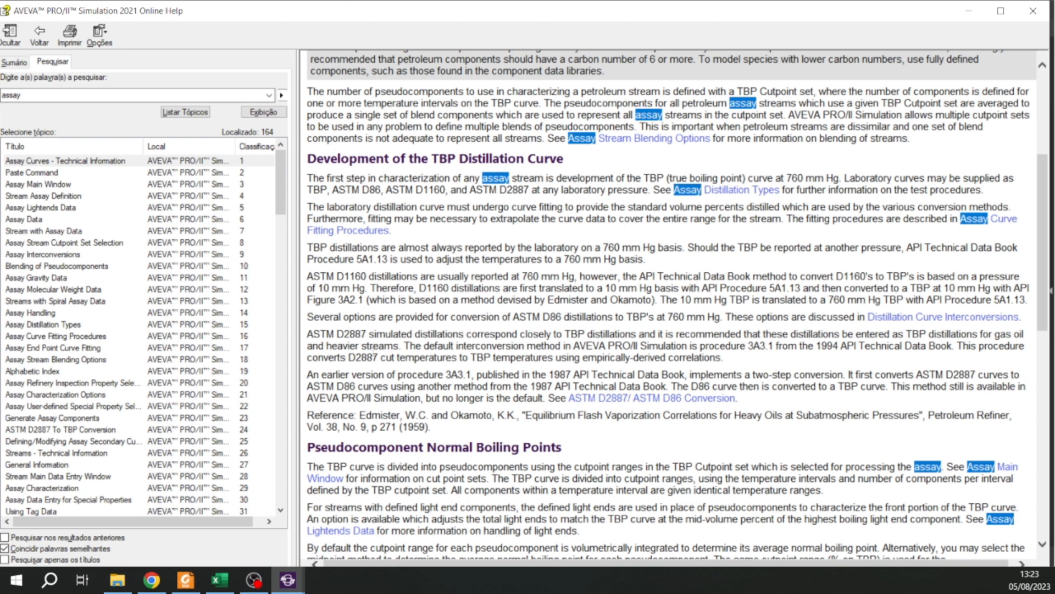
{"action": "left_click_drag", "start_coordinate": [308, 276], "coordinate": [368, 276]}
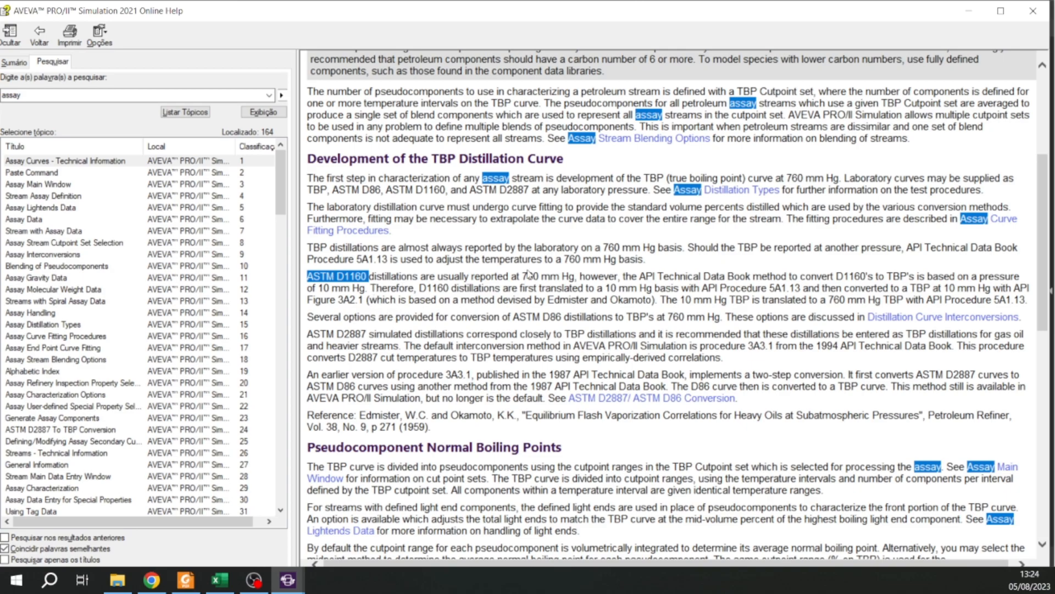
Step: Highlight the S-NL mixture column of Table A1 in yellow and return to the PRO/II flowsheet
{"action": "left_click", "coordinate": [969, 11]}
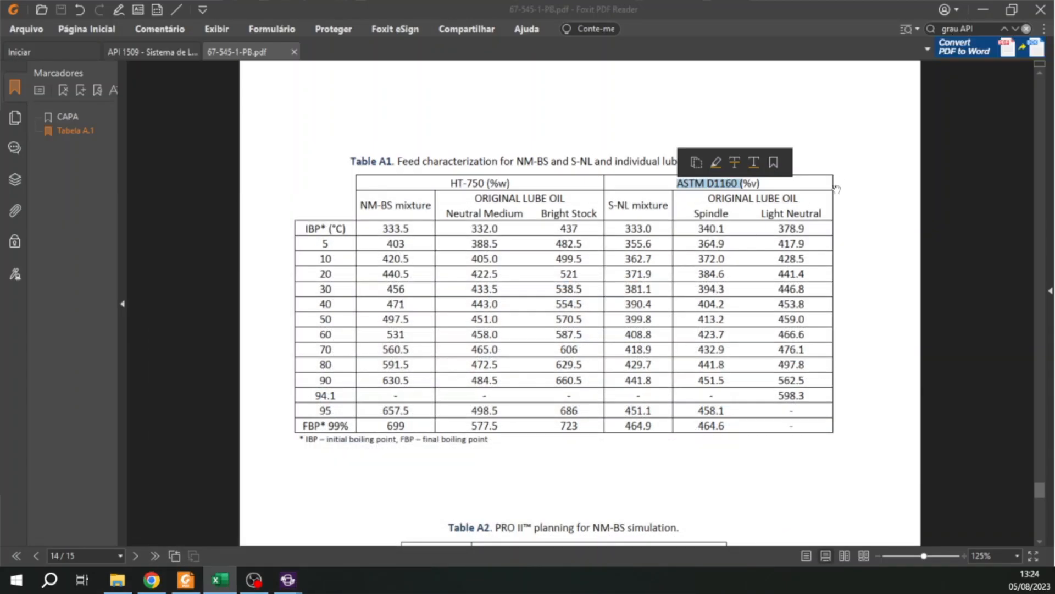
{"action": "left_click", "coordinate": [856, 248]}
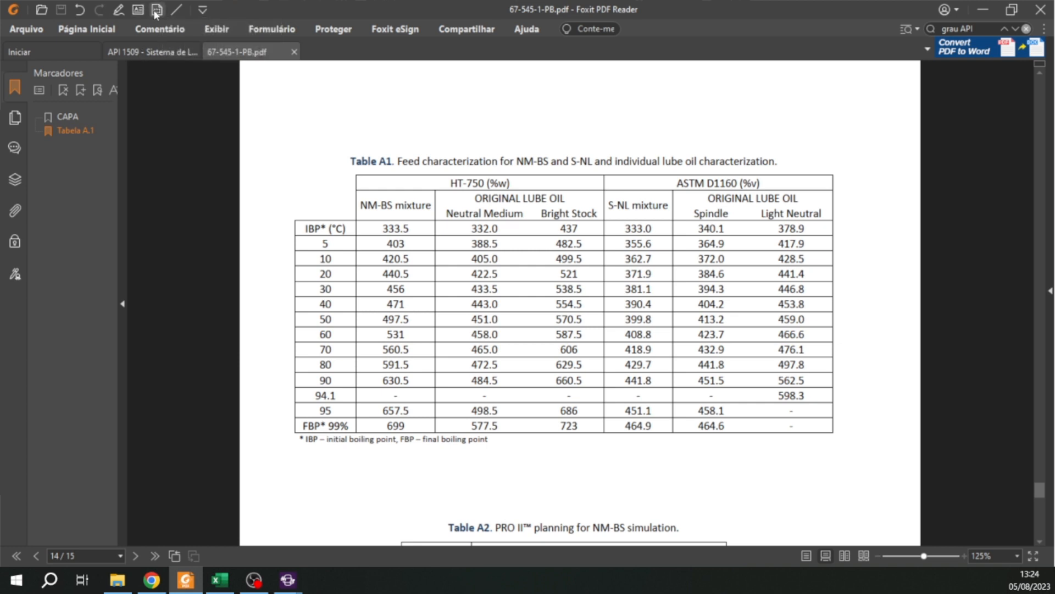
{"action": "left_click_drag", "start_coordinate": [632, 259], "coordinate": [676, 447]}
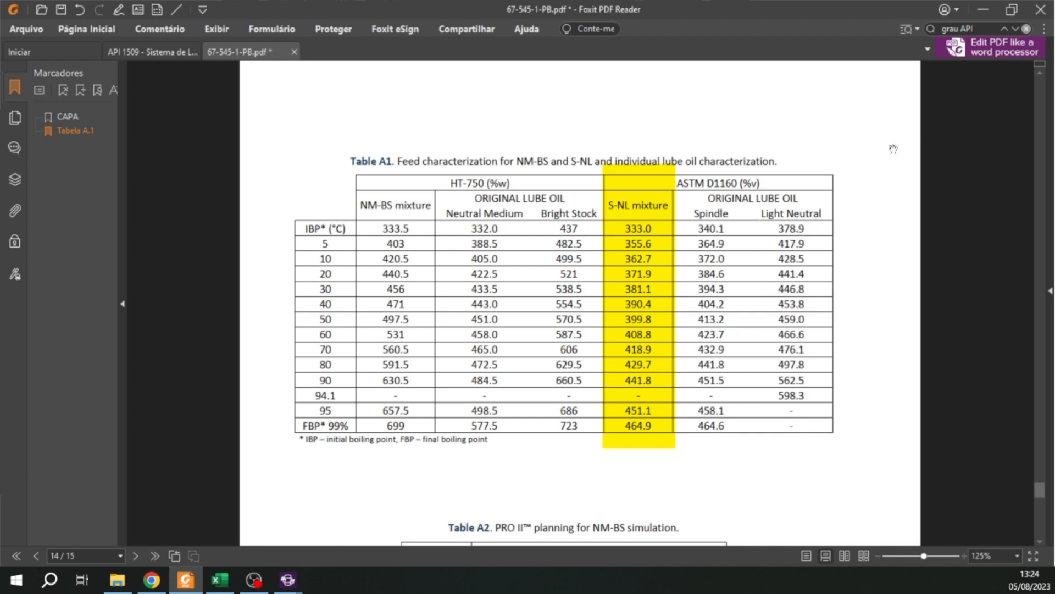
{"action": "left_click", "coordinate": [984, 9]}
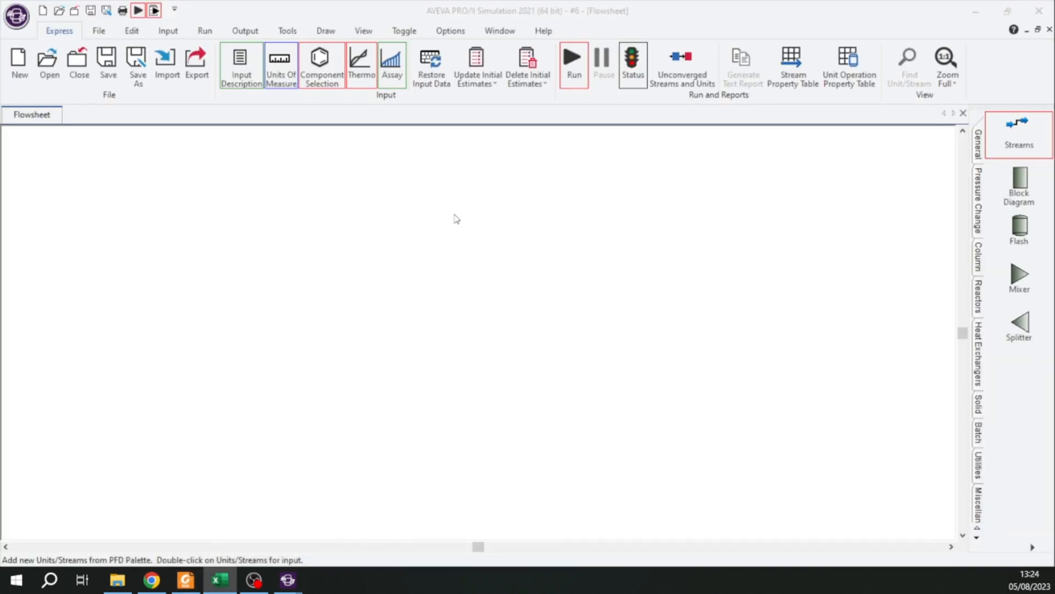
Step: Add the Soave-Redlich-Kwong equation of state as the thermodynamic system for the simulation
{"action": "left_click", "coordinate": [329, 65]}
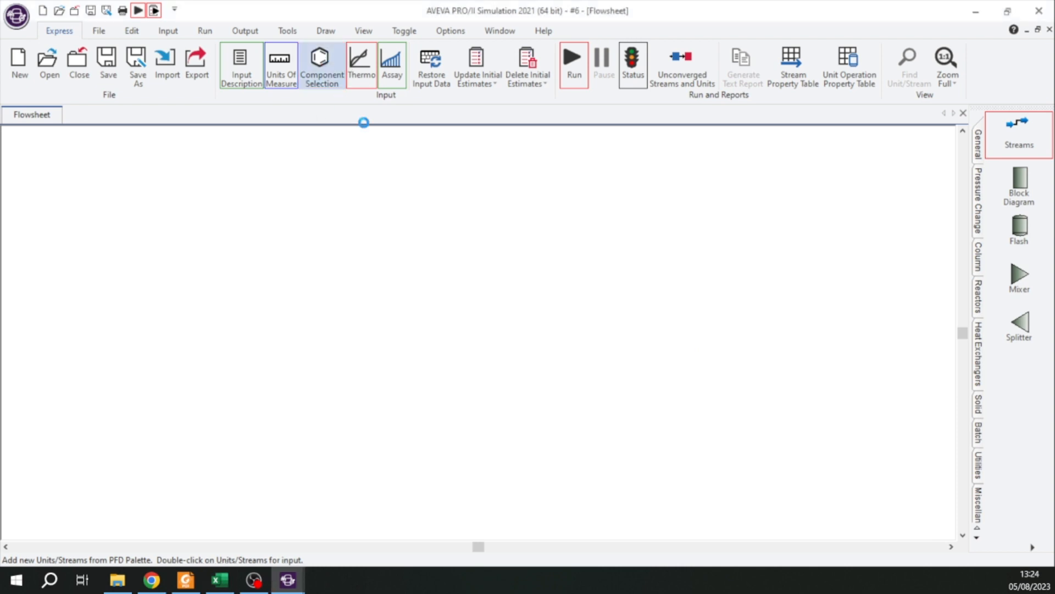
{"action": "left_click", "coordinate": [325, 426]}
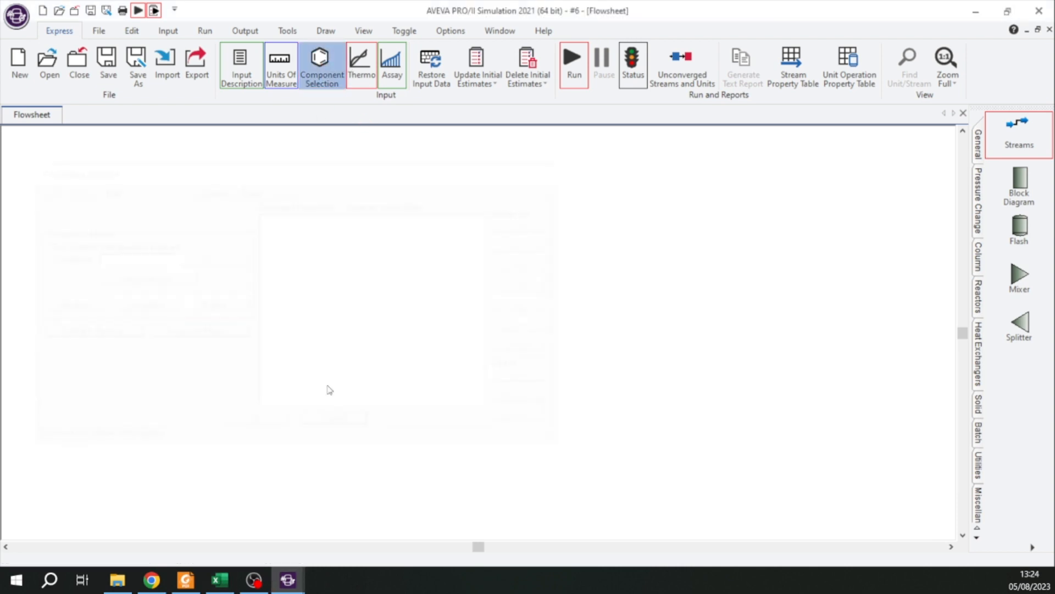
{"action": "left_click", "coordinate": [361, 65]}
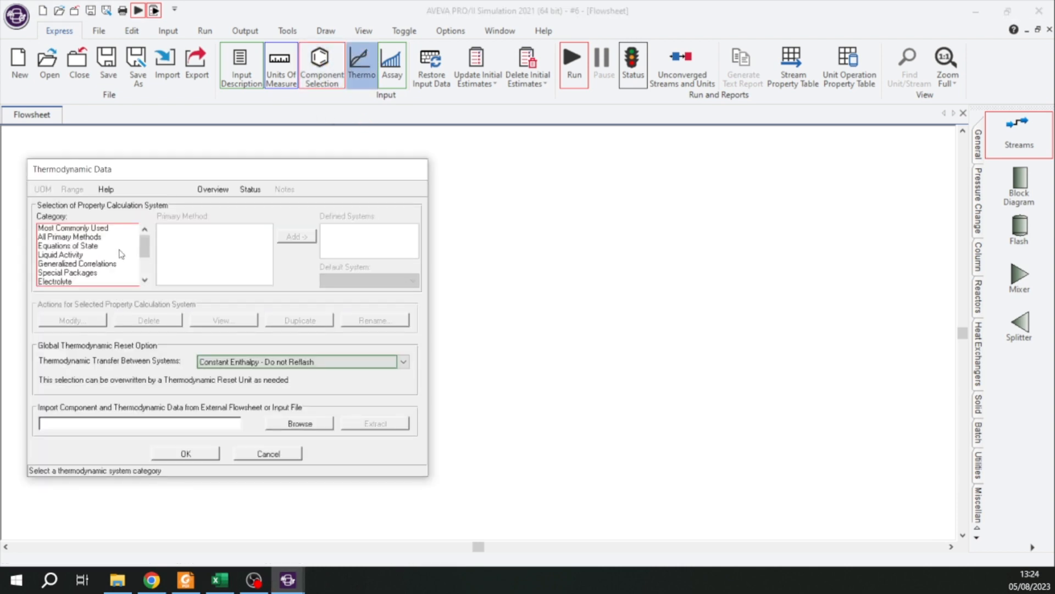
{"action": "left_click", "coordinate": [87, 237]}
{"action": "left_click", "coordinate": [82, 246]}
{"action": "left_click", "coordinate": [190, 228]}
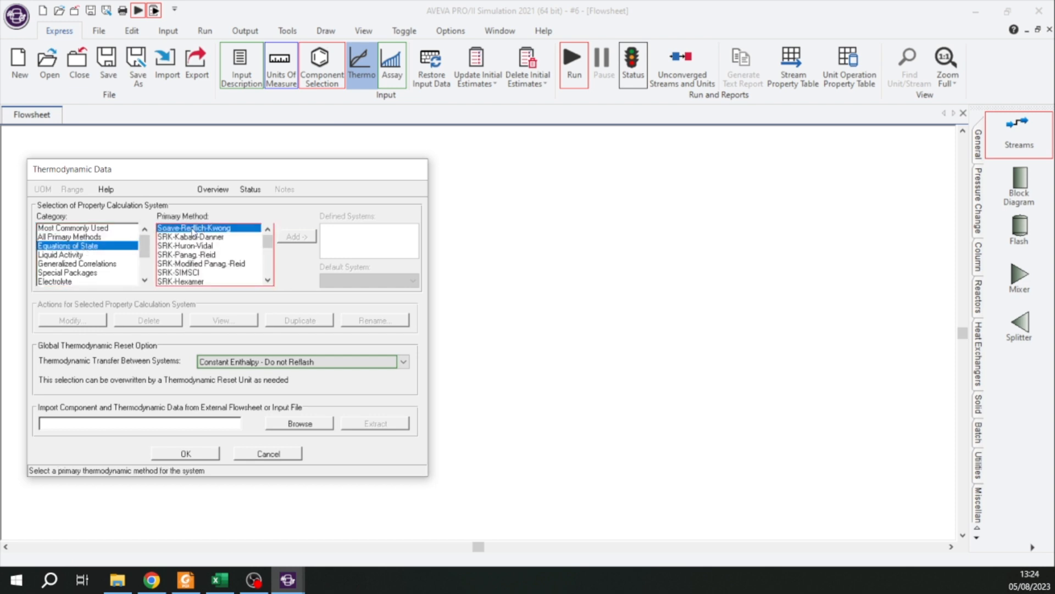
{"action": "left_click", "coordinate": [291, 237]}
{"action": "left_click", "coordinate": [185, 454]}
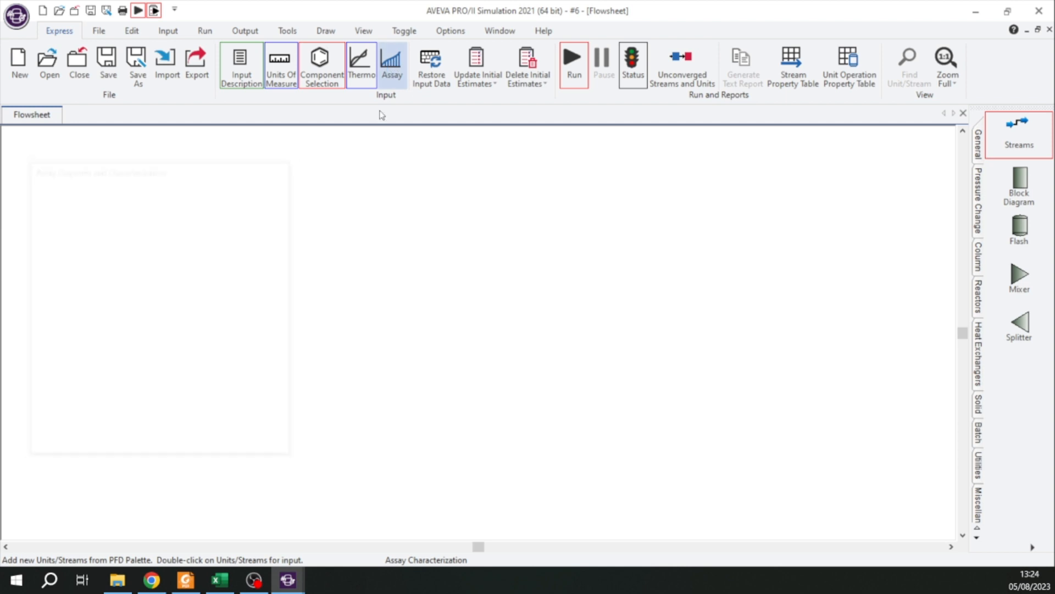
Step: Set the distillation end point to 99 percent in the assay characterization options, checking the IBP and FBP rows of Table A1
{"action": "left_click_drag", "start_coordinate": [150, 175], "coordinate": [413, 175]}
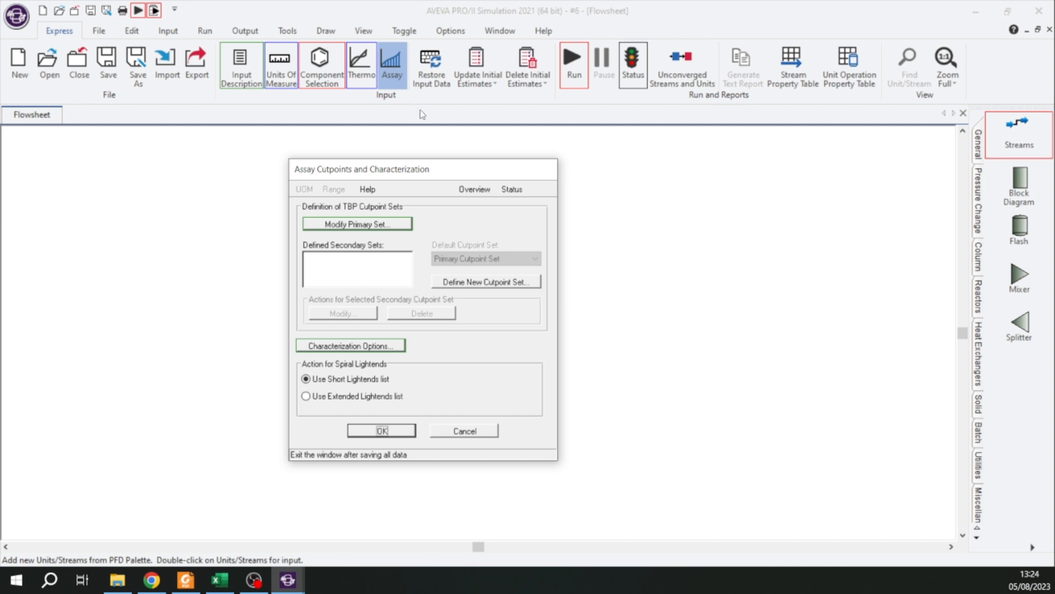
{"action": "left_click", "coordinate": [375, 347]}
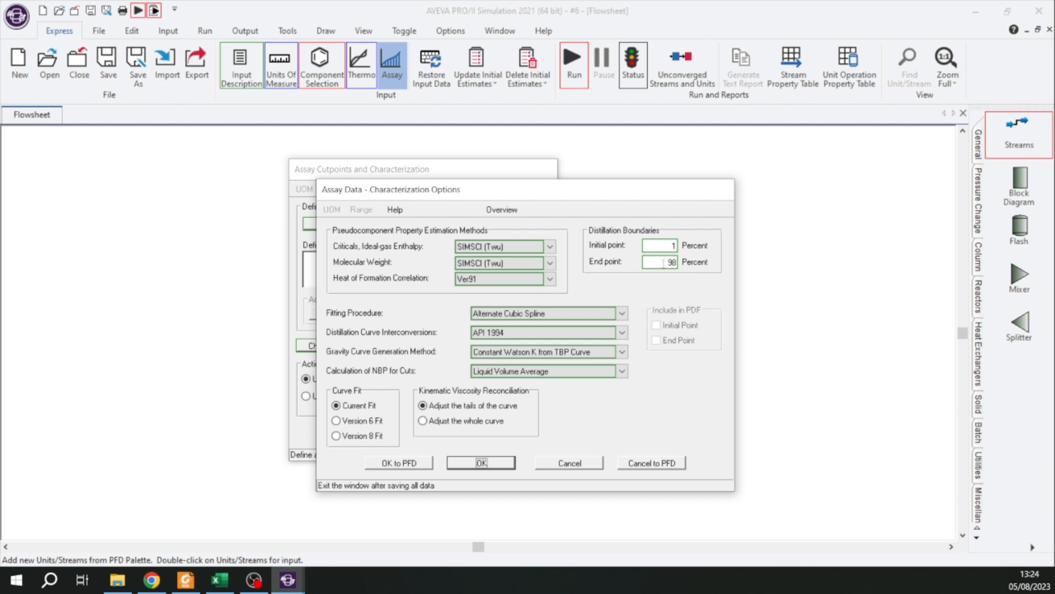
{"action": "left_click", "coordinate": [664, 262]}
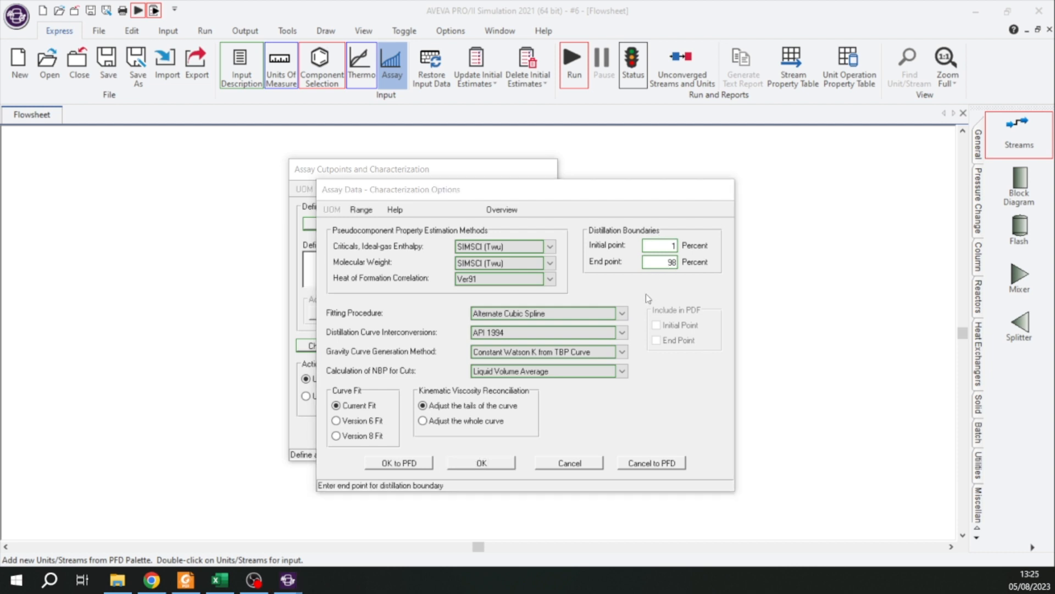
{"action": "key", "text": "alt+Tab"}
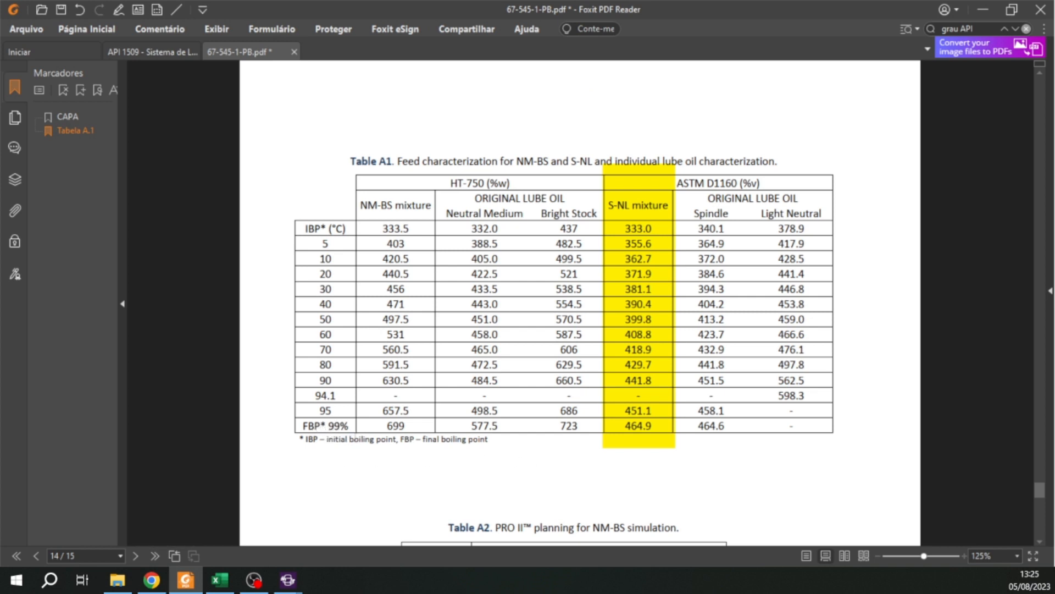
{"action": "double_click", "coordinate": [338, 427]}
{"action": "left_click", "coordinate": [333, 233]}
{"action": "key", "text": "alt+Tab"}
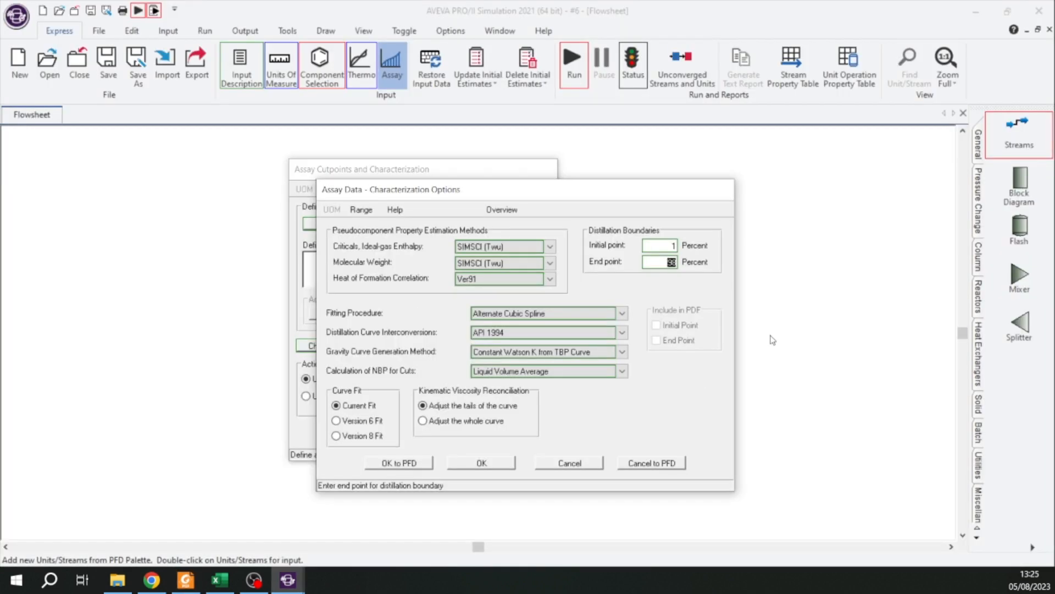
{"action": "type", "text": "99"}
{"action": "left_click", "coordinate": [476, 463]}
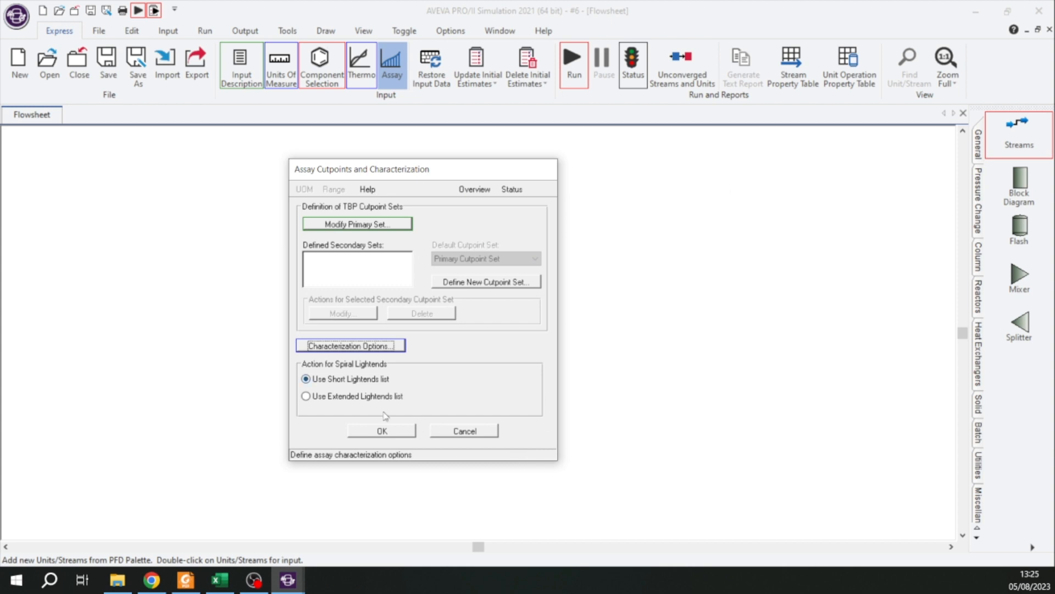
Step: Review the primary TBP cutpoint set definition and accept the assay cutpoints and characterization settings
{"action": "left_click", "coordinate": [353, 225]}
{"action": "left_click_drag", "start_coordinate": [438, 179], "coordinate": [668, 168]}
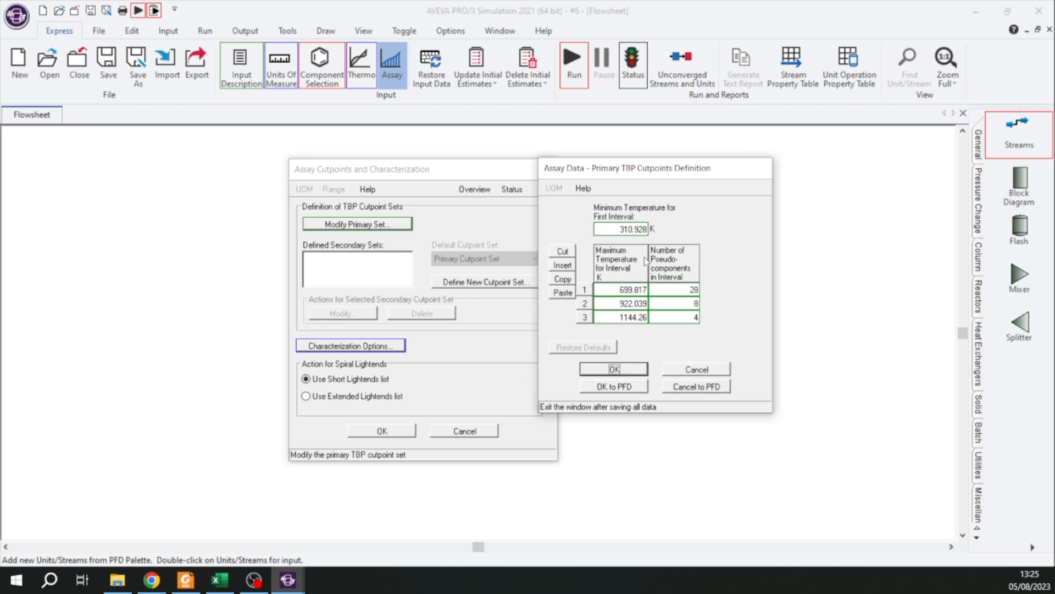
{"action": "left_click", "coordinate": [636, 375]}
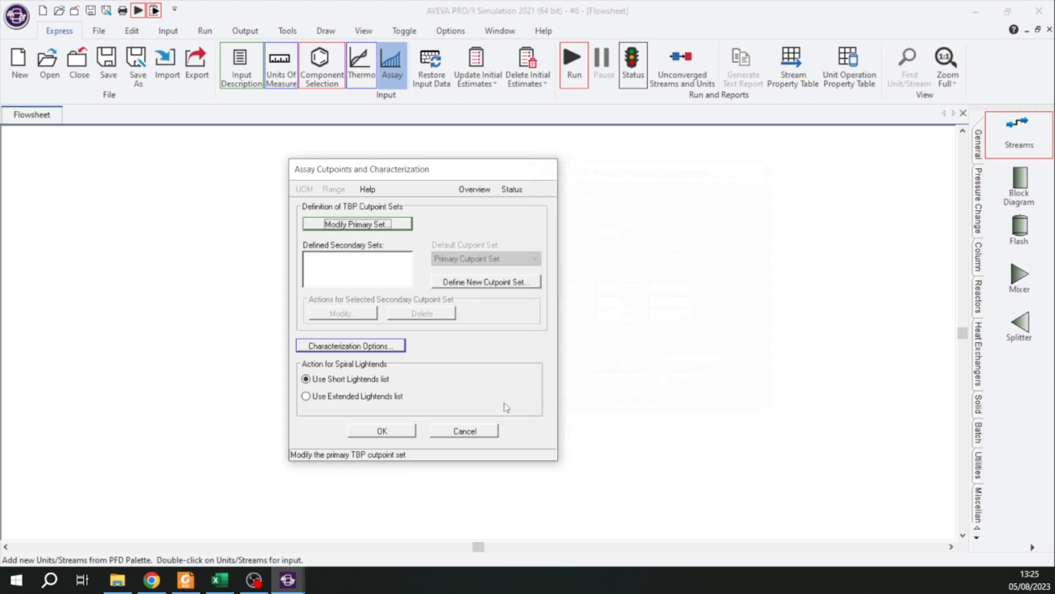
{"action": "left_click", "coordinate": [393, 434]}
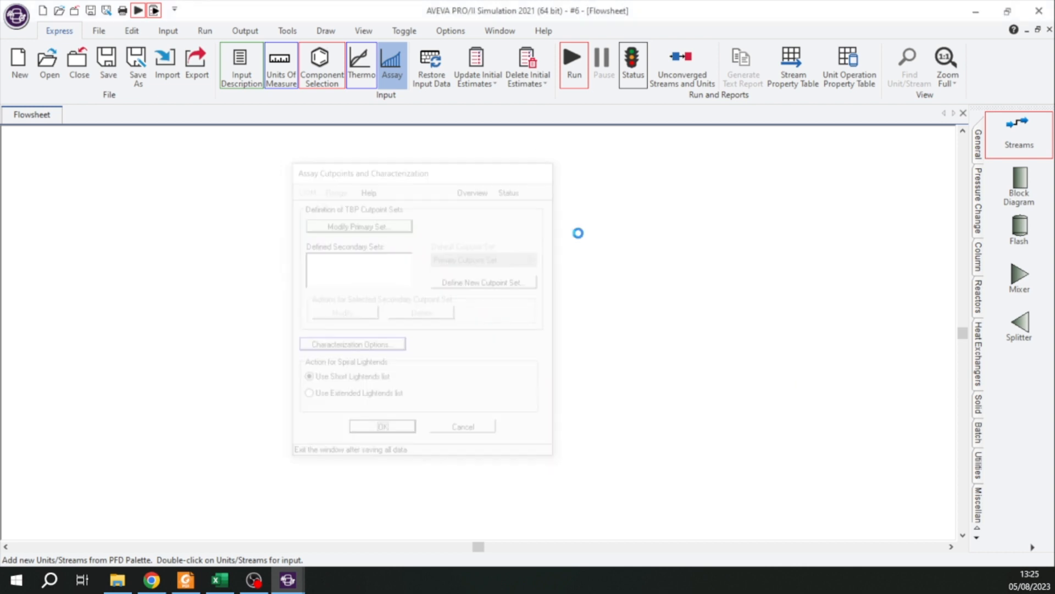
Step: Initialize the default units of measure from the METRIC-SET1 library set
{"action": "left_click", "coordinate": [281, 65]}
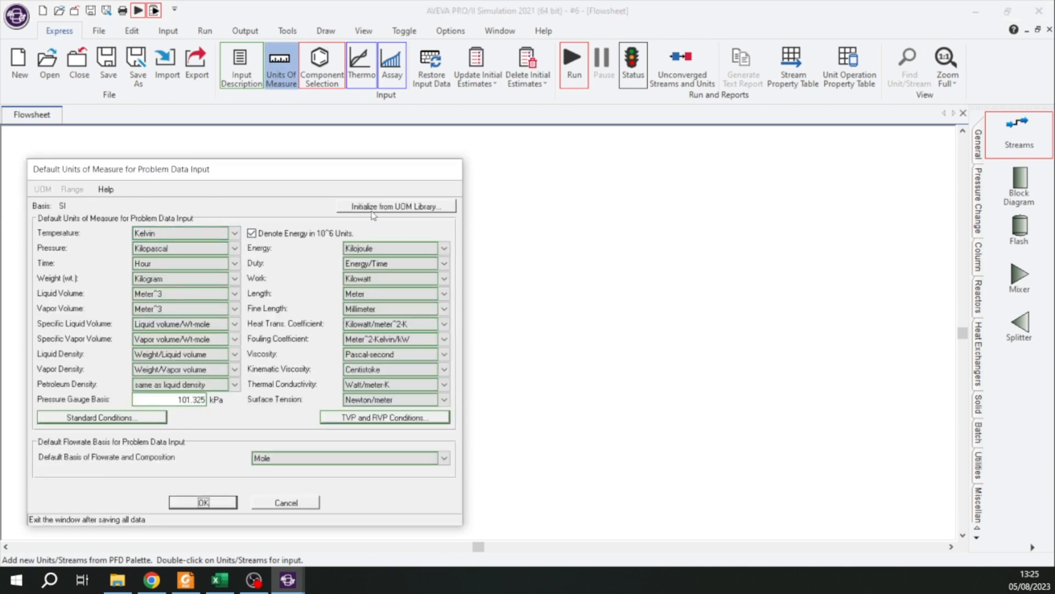
{"action": "left_click", "coordinate": [374, 209]}
{"action": "left_click", "coordinate": [198, 236]}
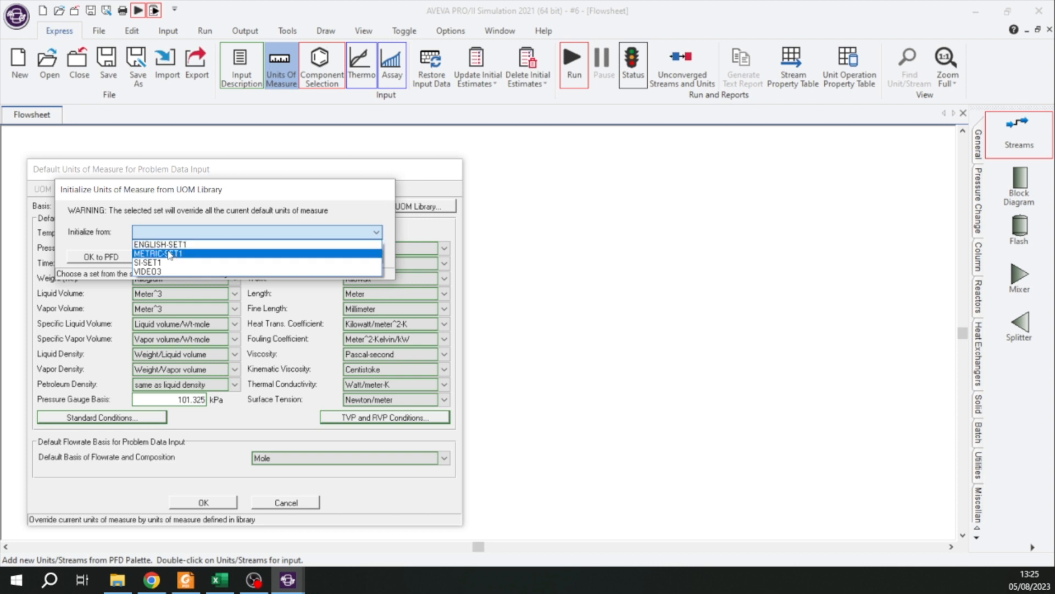
{"action": "left_click", "coordinate": [169, 253]}
{"action": "left_click", "coordinate": [183, 257]}
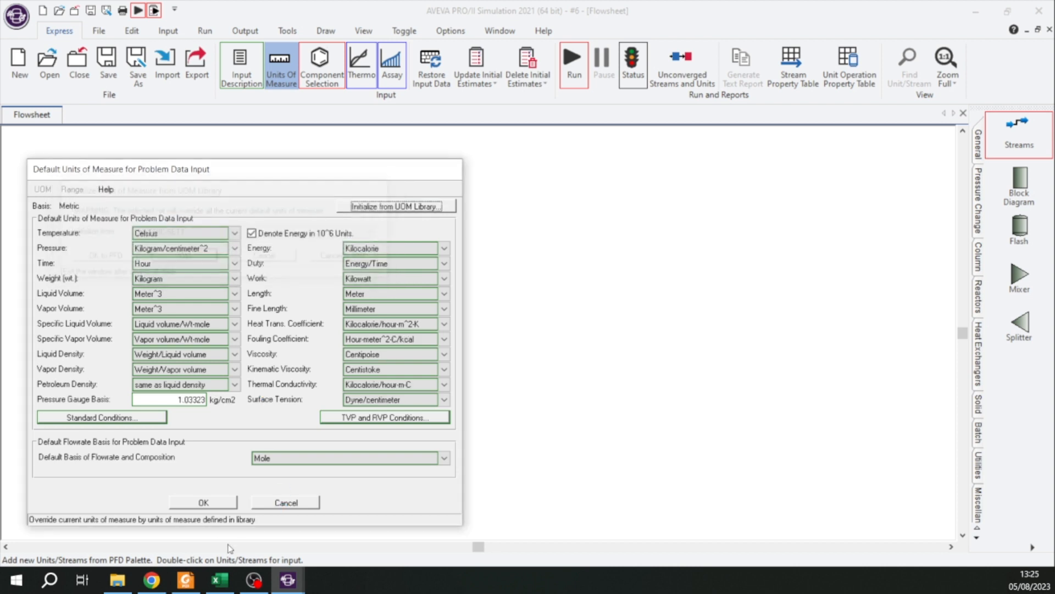
{"action": "left_click", "coordinate": [204, 502]}
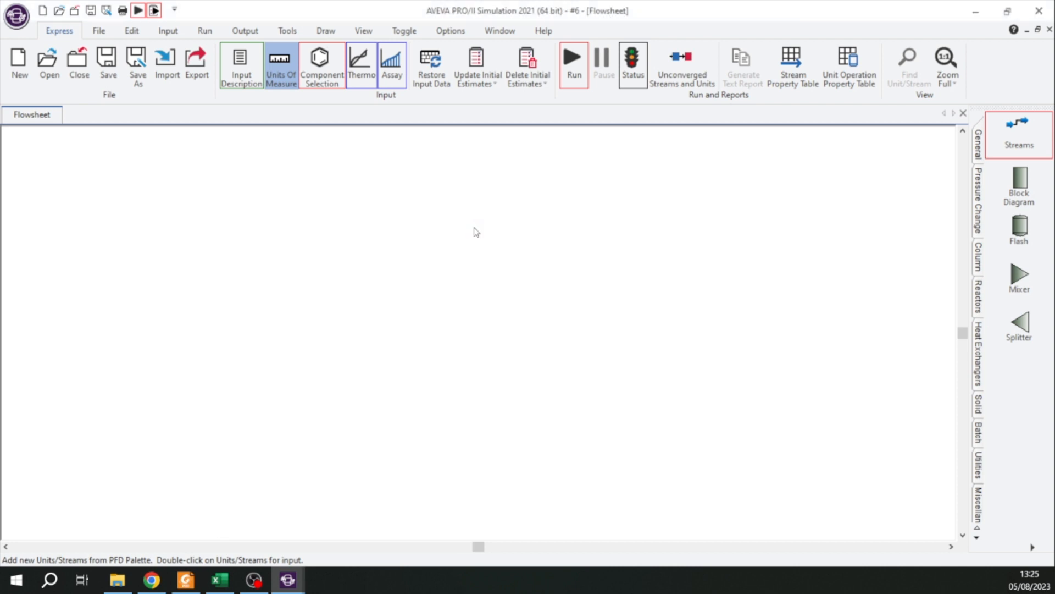
Step: Review the thermodynamic system, primary TBP cutpoint definition and component selection, leaving each without changes
{"action": "left_click", "coordinate": [361, 66]}
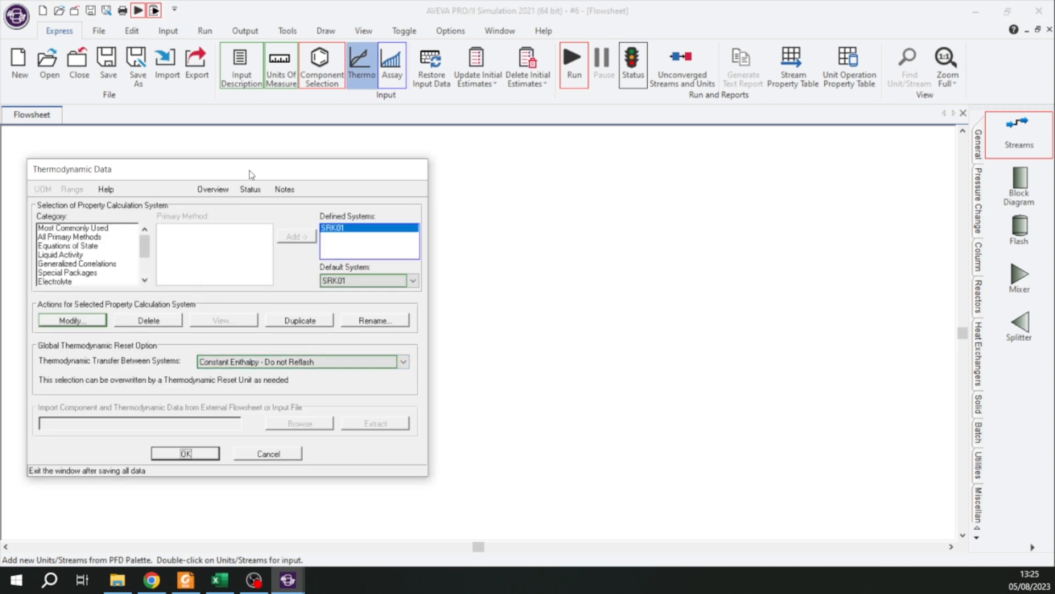
{"action": "left_click", "coordinate": [273, 457]}
{"action": "left_click", "coordinate": [391, 66]}
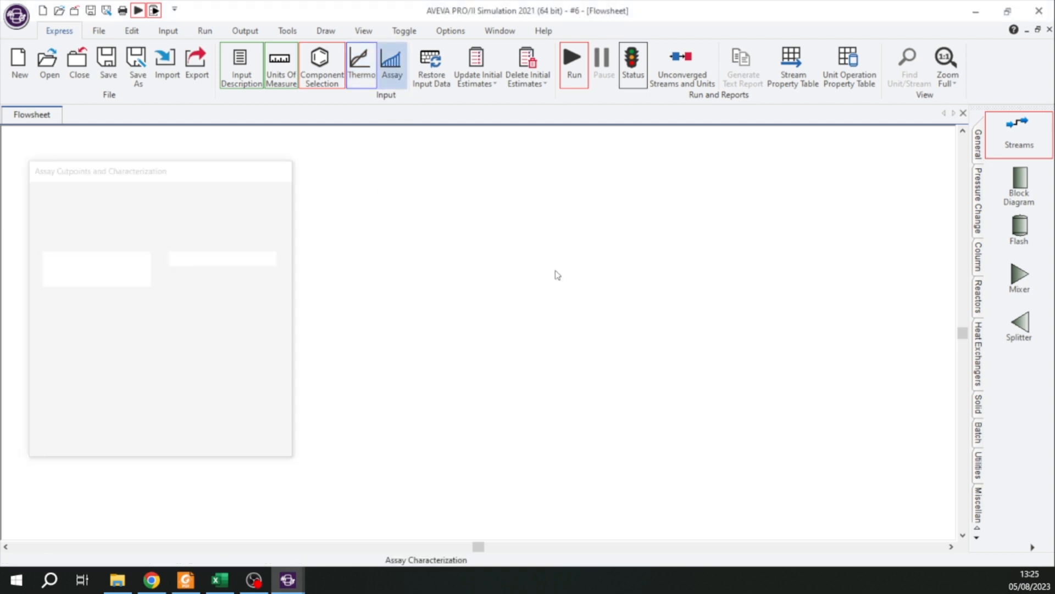
{"action": "left_click", "coordinate": [100, 222]}
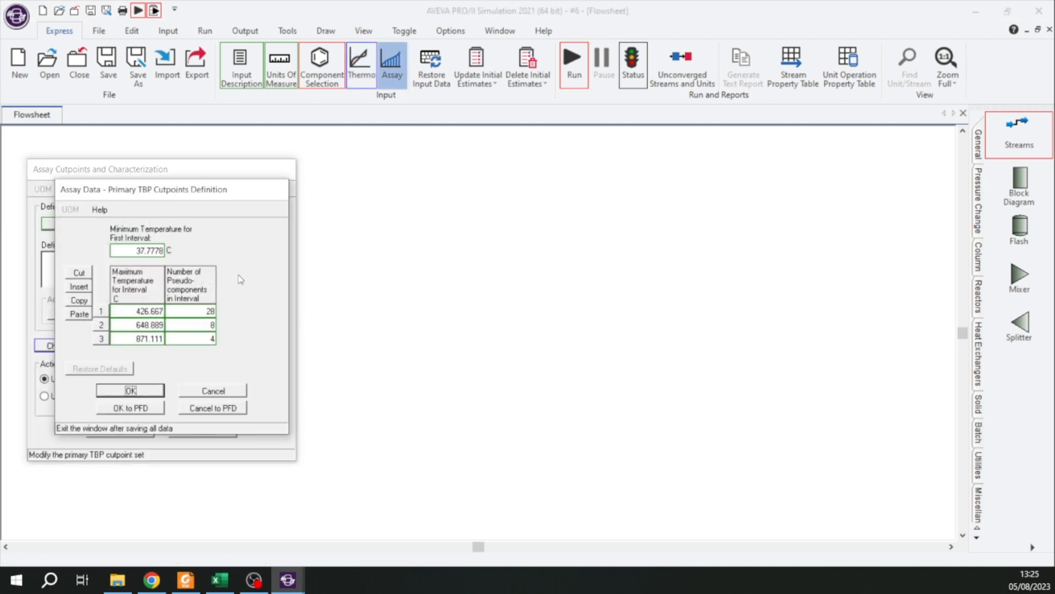
{"action": "left_click_drag", "start_coordinate": [217, 191], "coordinate": [636, 170]}
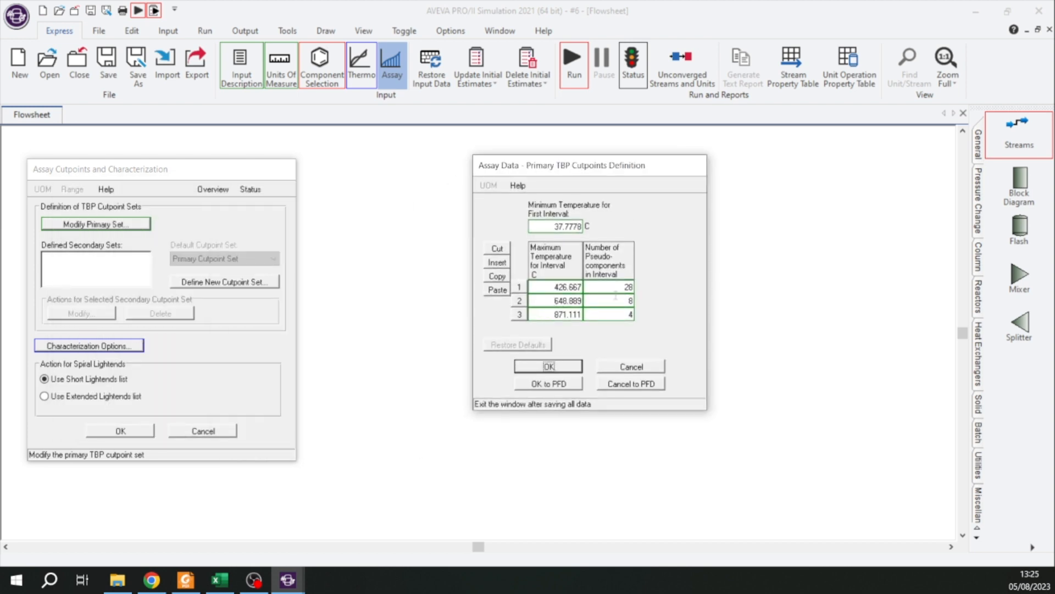
{"action": "left_click", "coordinate": [643, 367]}
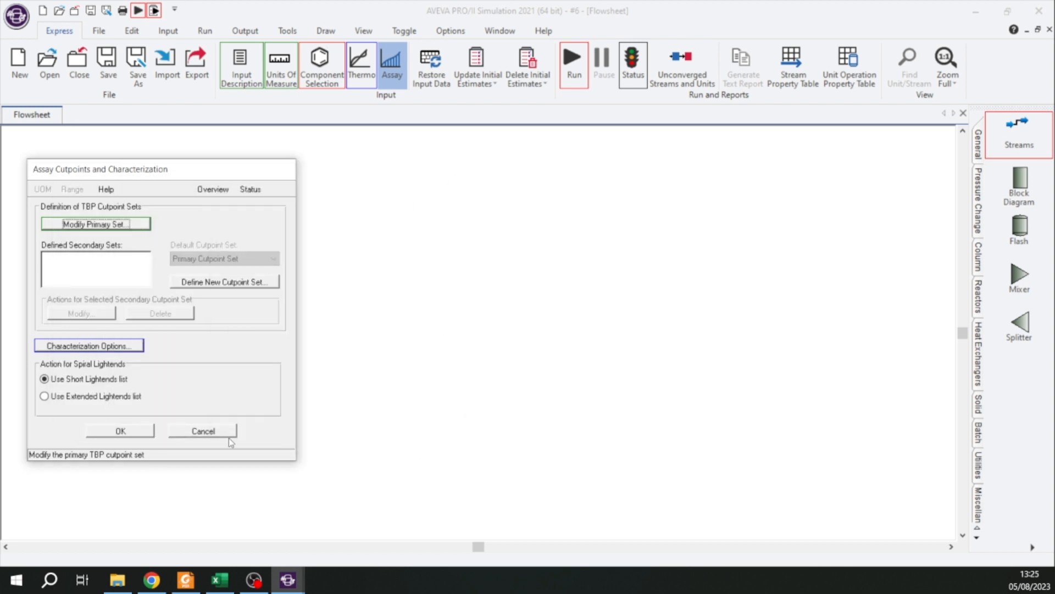
{"action": "left_click", "coordinate": [203, 432]}
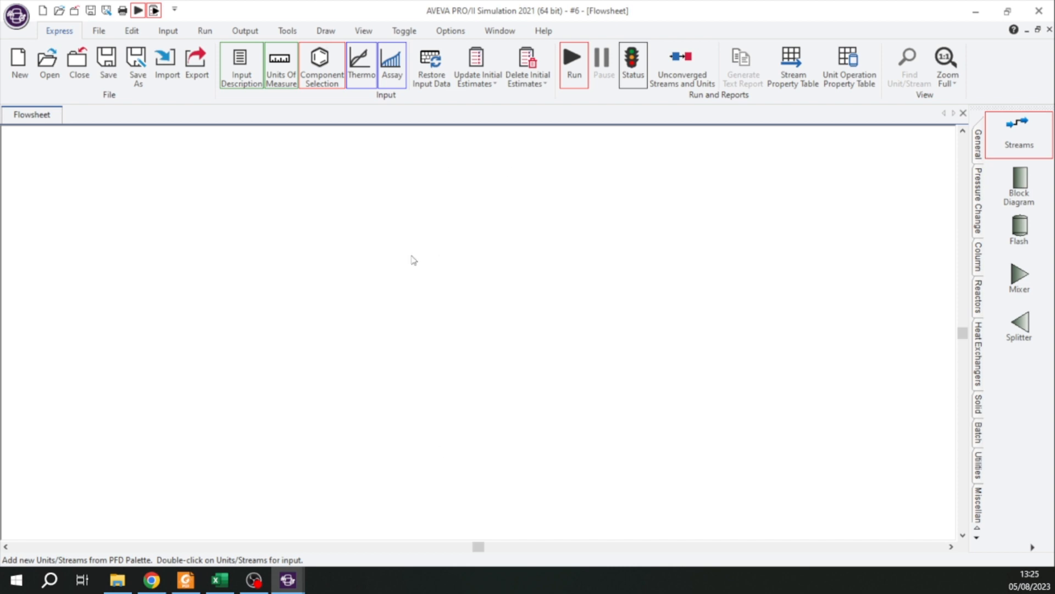
{"action": "left_click", "coordinate": [316, 58]}
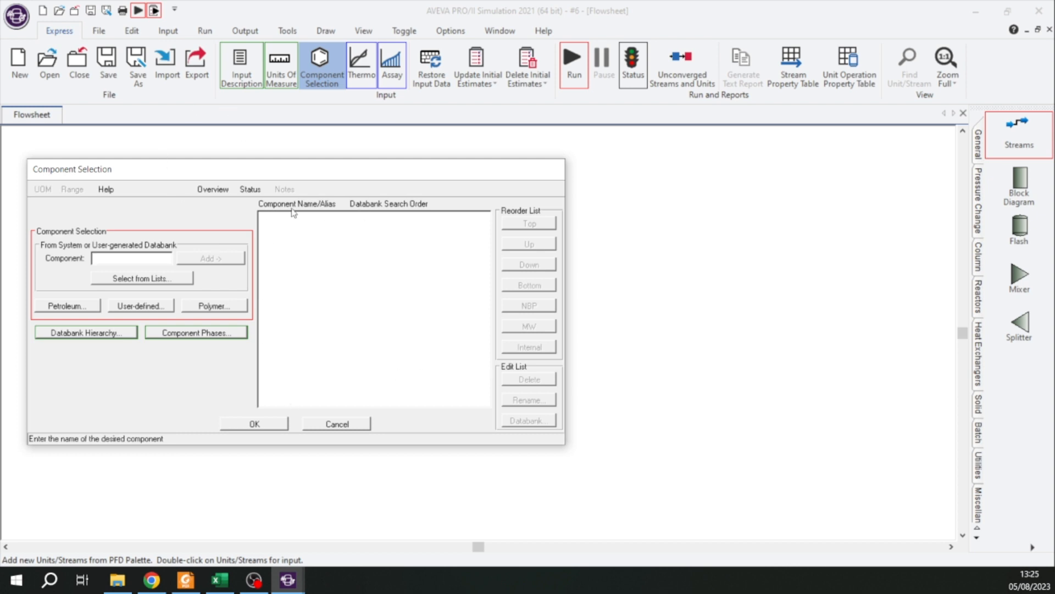
{"action": "left_click", "coordinate": [334, 424]}
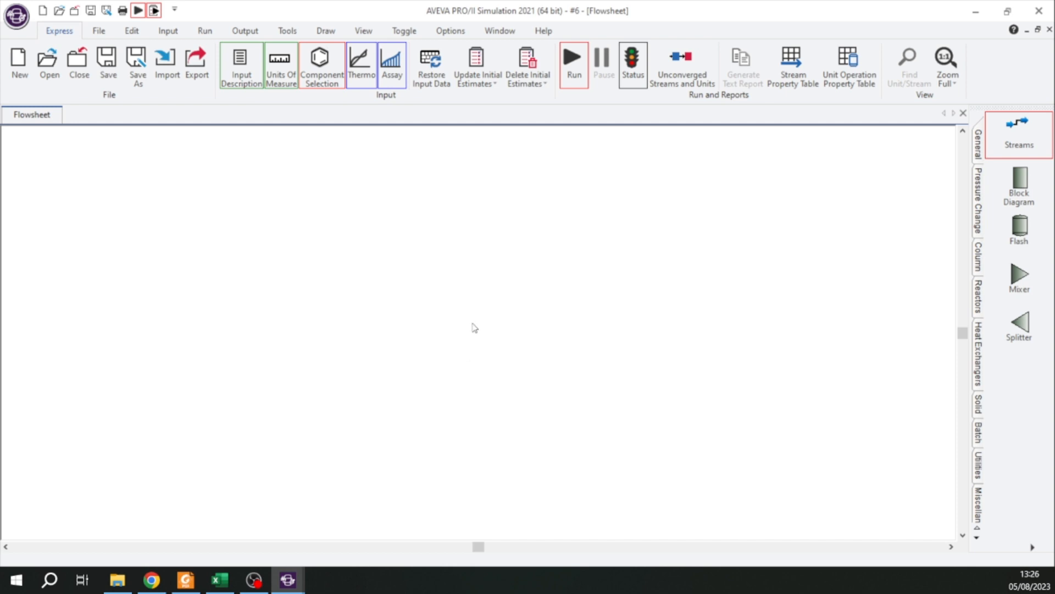
Step: Draw a horizontal stream with free inlet and outlet ends in the upper part of the empty flowsheet
{"action": "left_click", "coordinate": [1020, 135]}
{"action": "left_click", "coordinate": [242, 232]}
{"action": "left_click", "coordinate": [434, 232]}
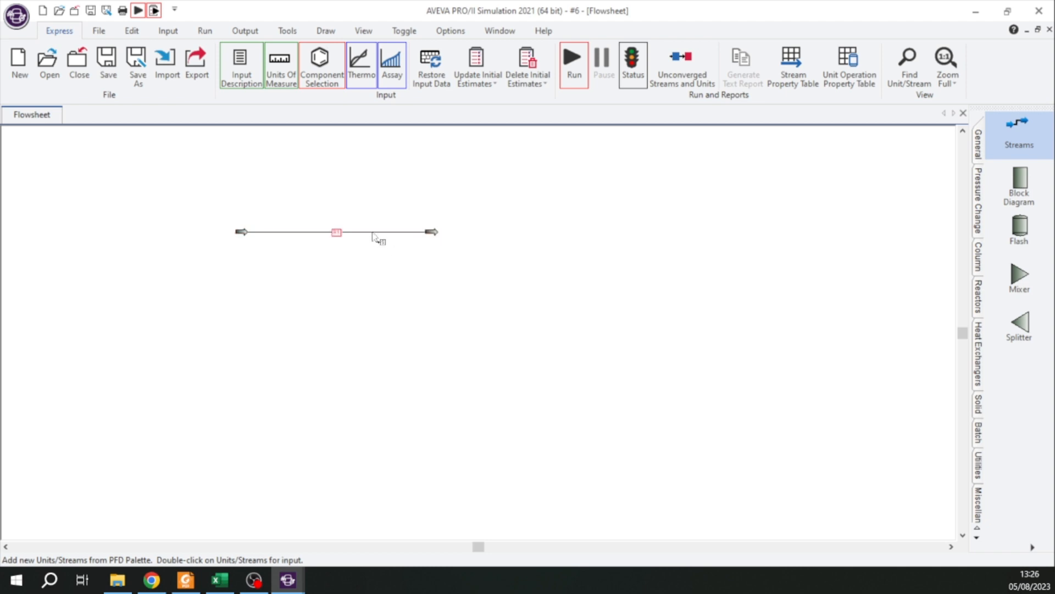
Step: Define stream S1 as a Petroleum Assay stream with a fluid flowrate of 100 kg/hr
{"action": "double_click", "coordinate": [374, 233]}
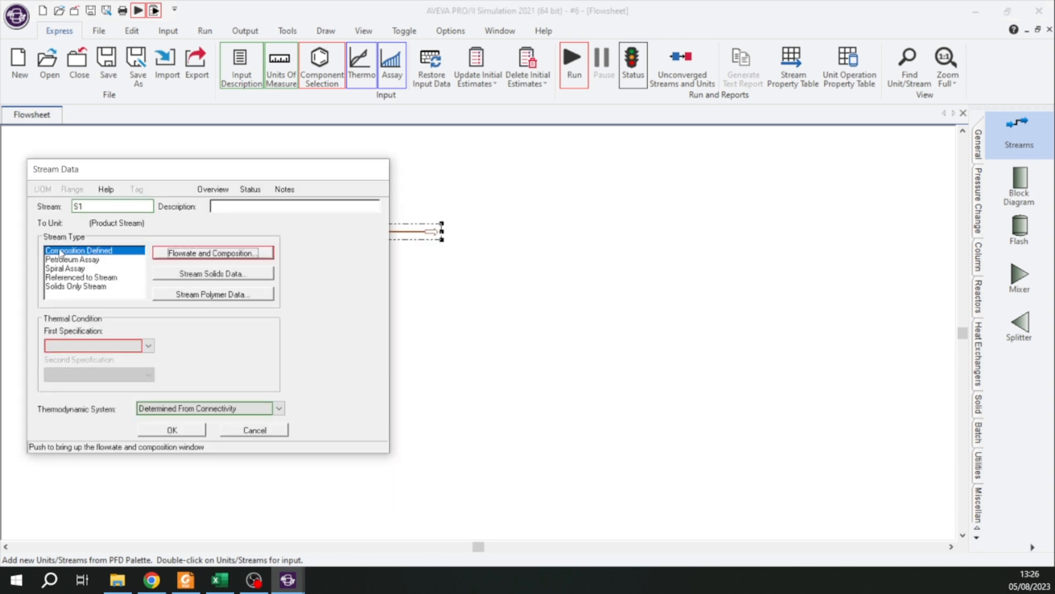
{"action": "left_click_drag", "start_coordinate": [147, 183], "coordinate": [455, 159]}
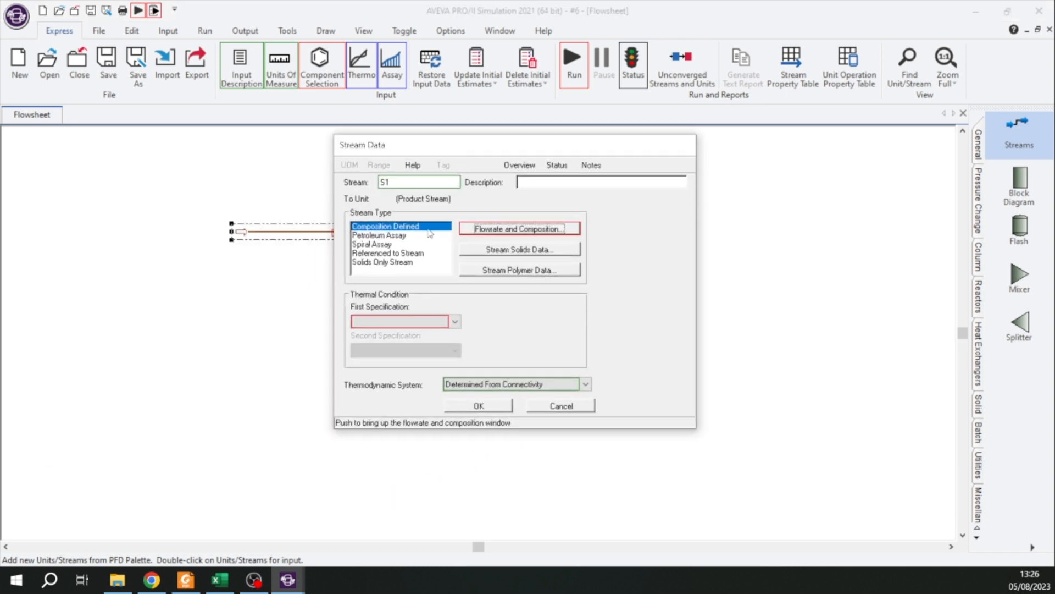
{"action": "left_click", "coordinate": [391, 235]}
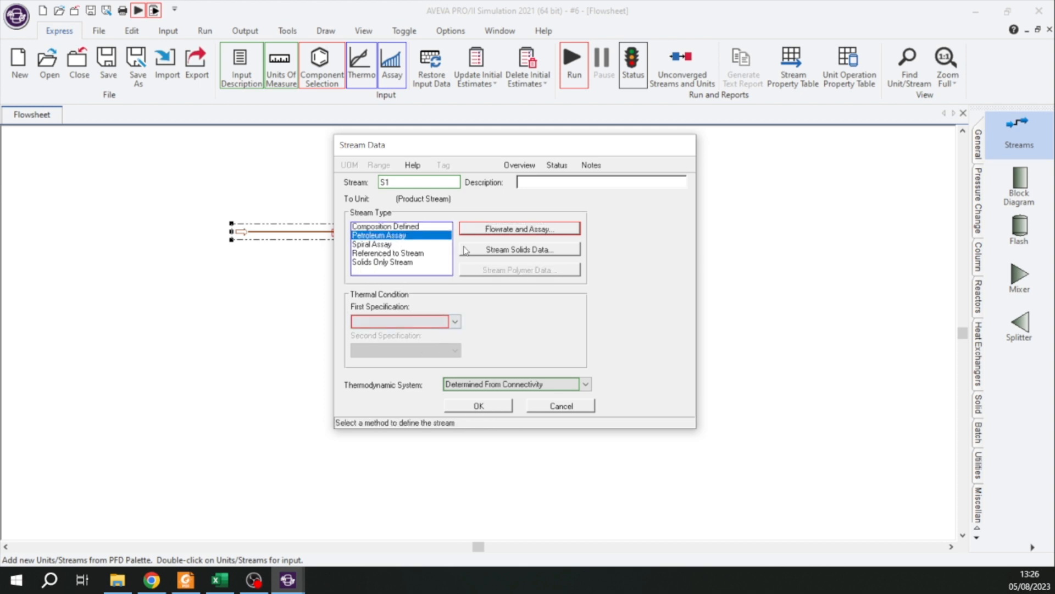
{"action": "left_click", "coordinate": [507, 231]}
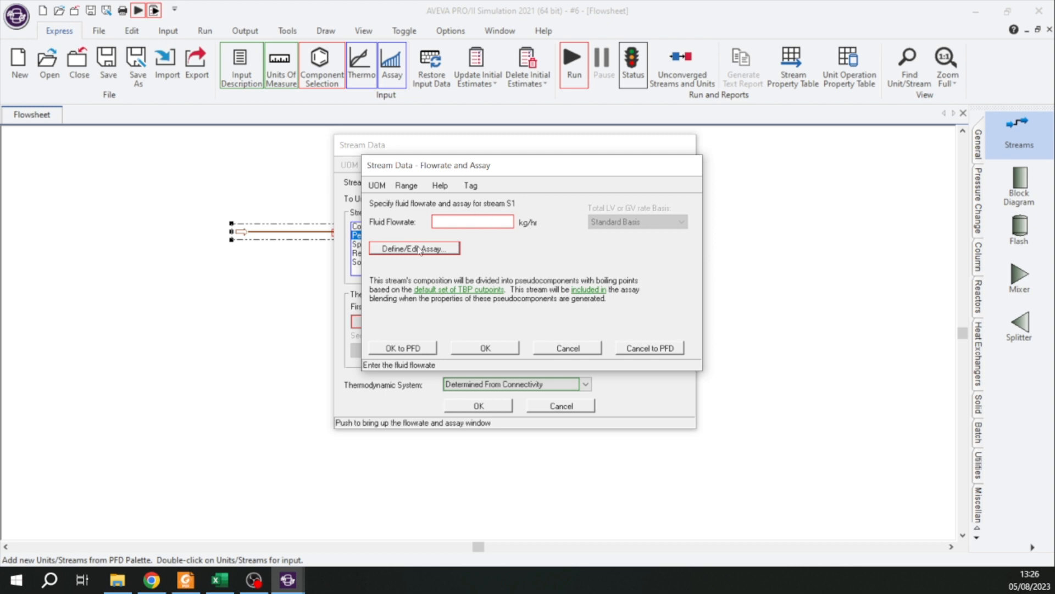
{"action": "type", "text": "100"}
{"action": "left_click", "coordinate": [418, 248]}
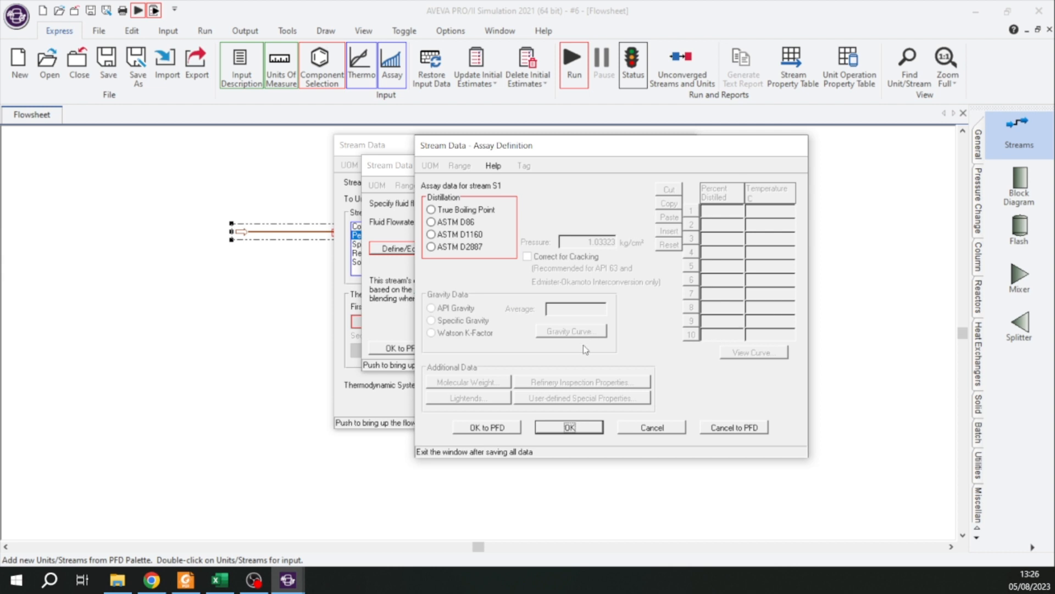
{"action": "left_click", "coordinate": [456, 234]}
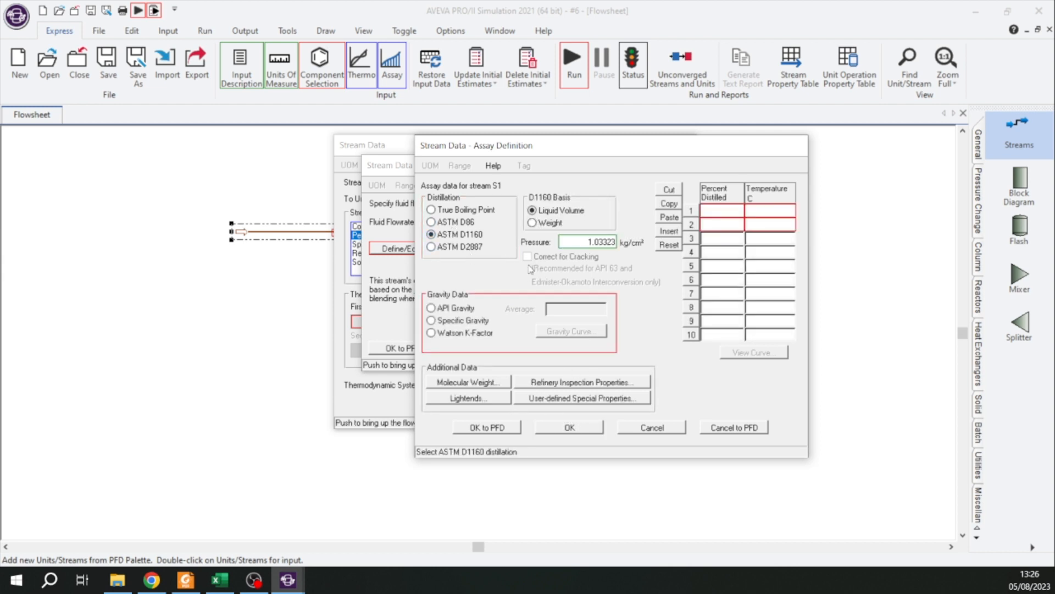
{"action": "left_click", "coordinate": [455, 308]}
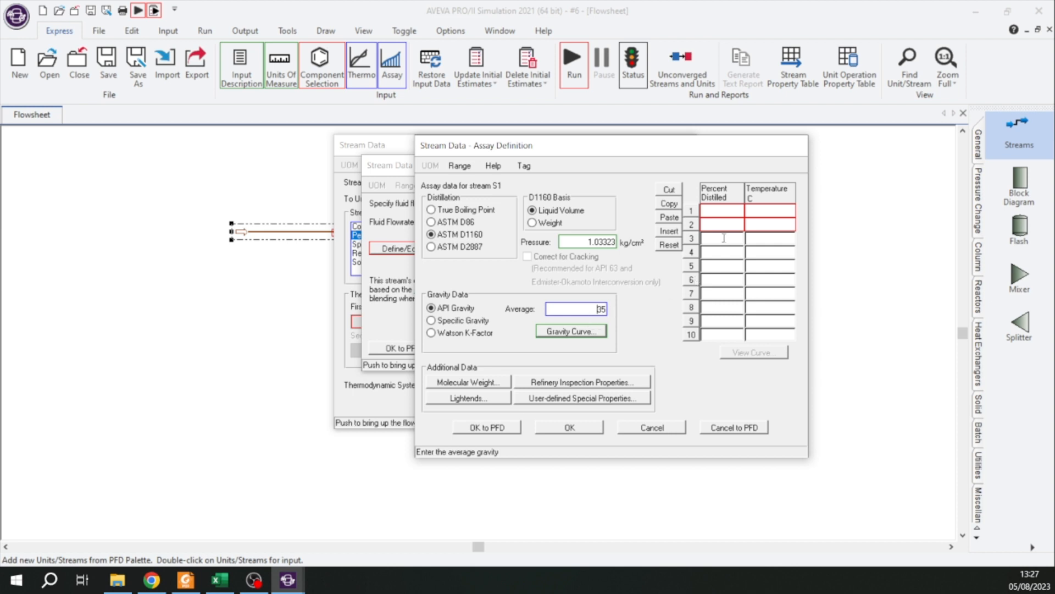
{"action": "left_click", "coordinate": [729, 210]}
Step: Switch to the article PDF in Foxit PDF Reader and highlight the percent distilled column of Table A1
{"action": "key", "text": "alt+Tab"}
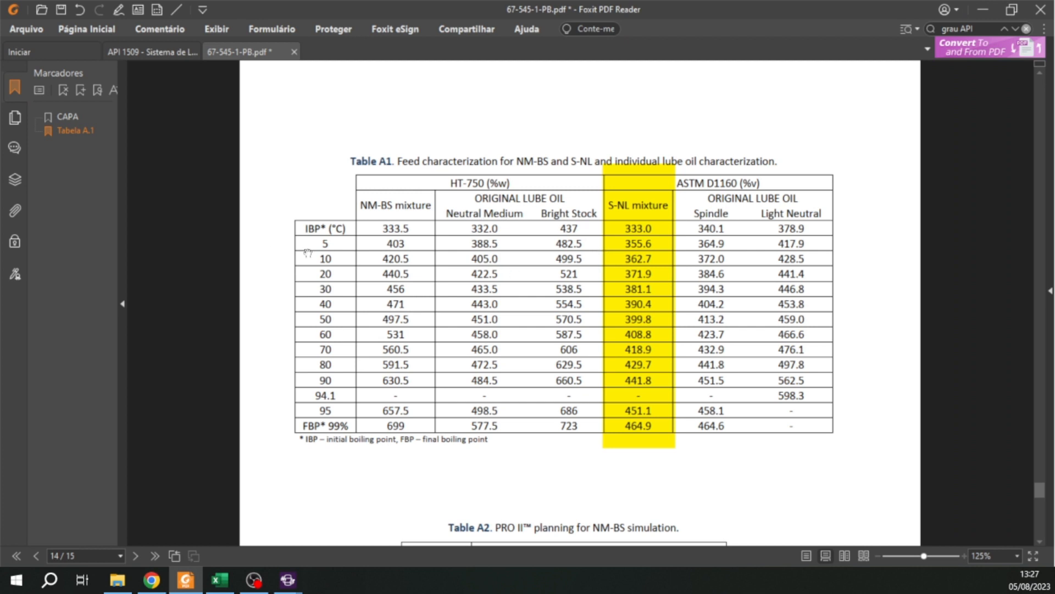
{"action": "left_click", "coordinate": [157, 9]}
{"action": "left_click_drag", "start_coordinate": [283, 197], "coordinate": [360, 464]}
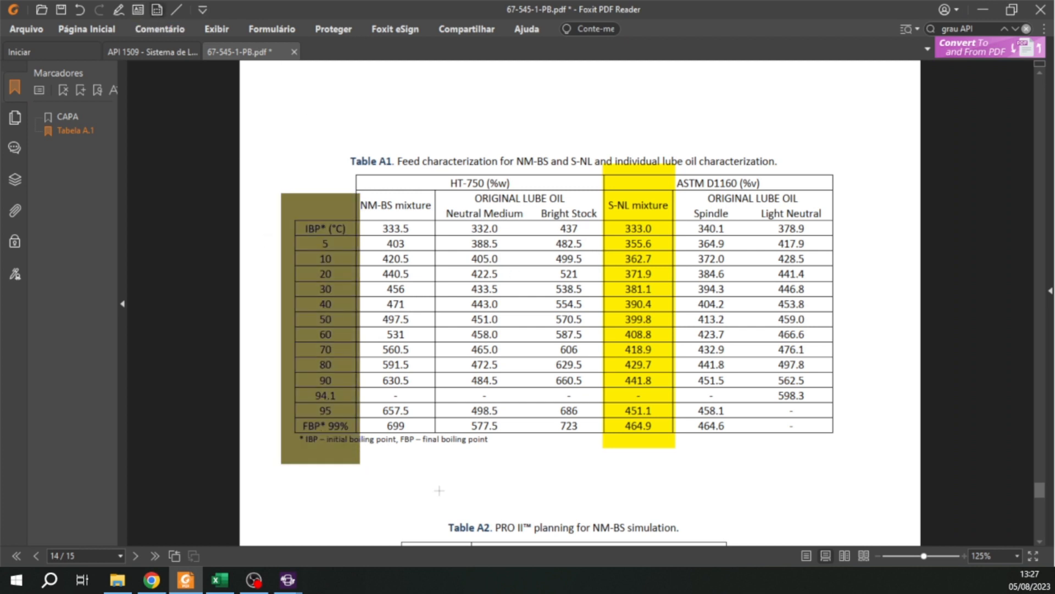
{"action": "left_click", "coordinate": [320, 227]}
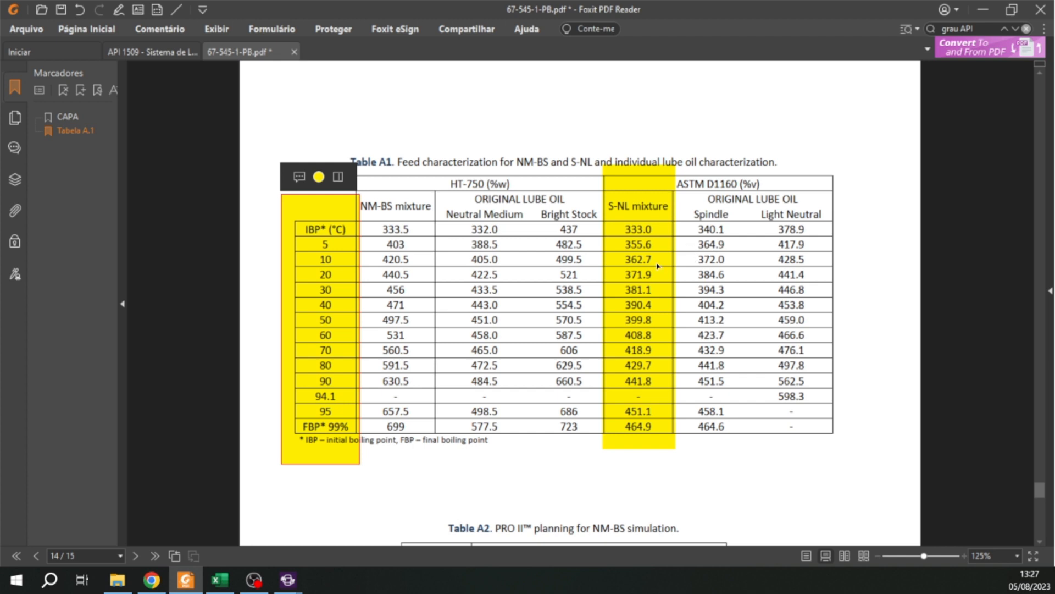
{"action": "left_click", "coordinate": [848, 243]}
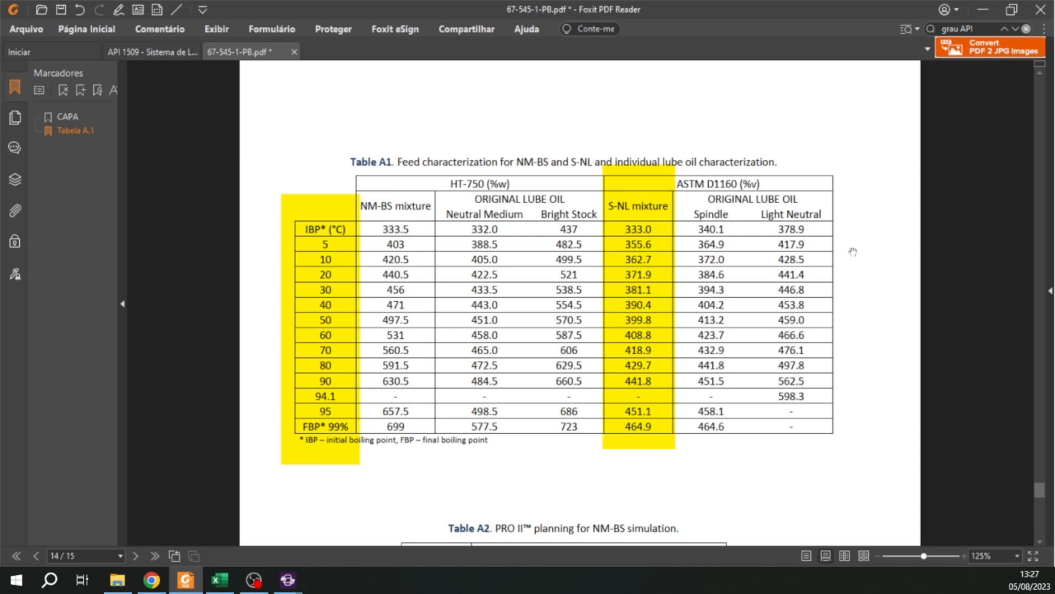
Step: Place the PDF on one half of the screen beside the PRO/II flowsheet and close the online help
{"action": "key", "text": "super+Right"}
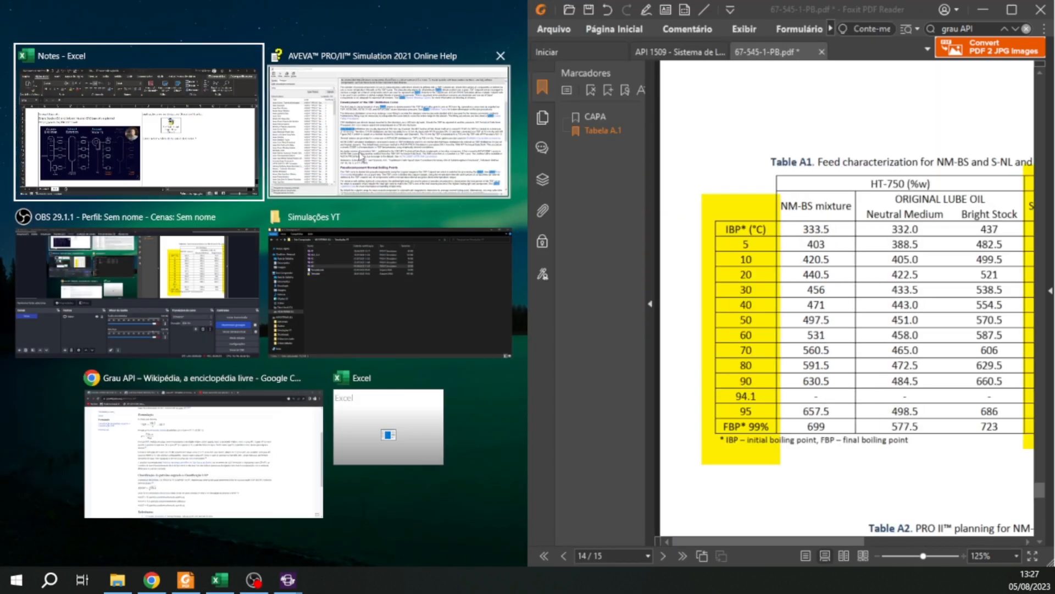
{"action": "left_click", "coordinate": [391, 136]}
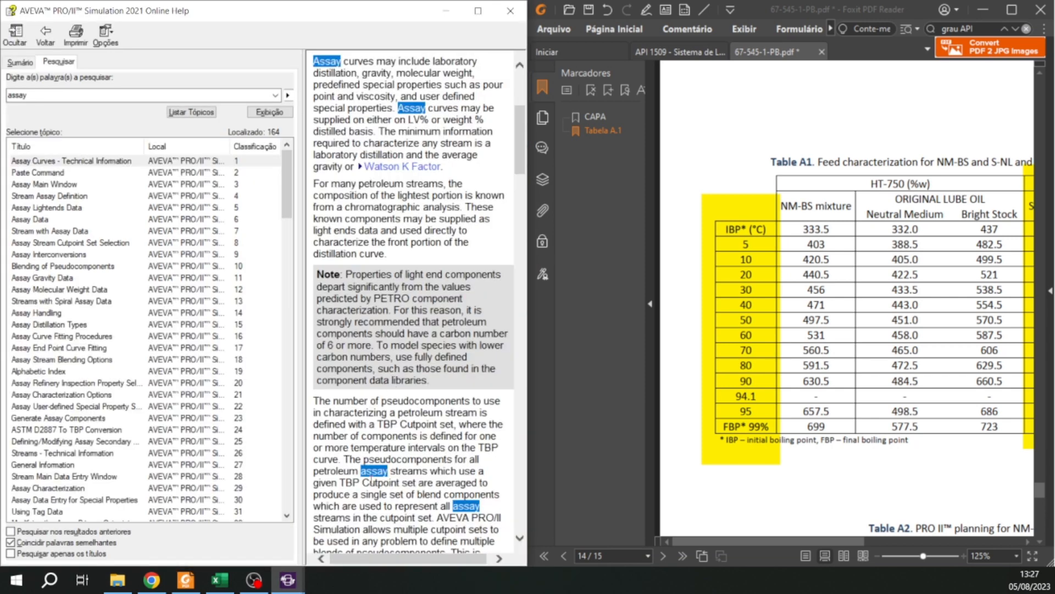
{"action": "left_click", "coordinate": [512, 11]}
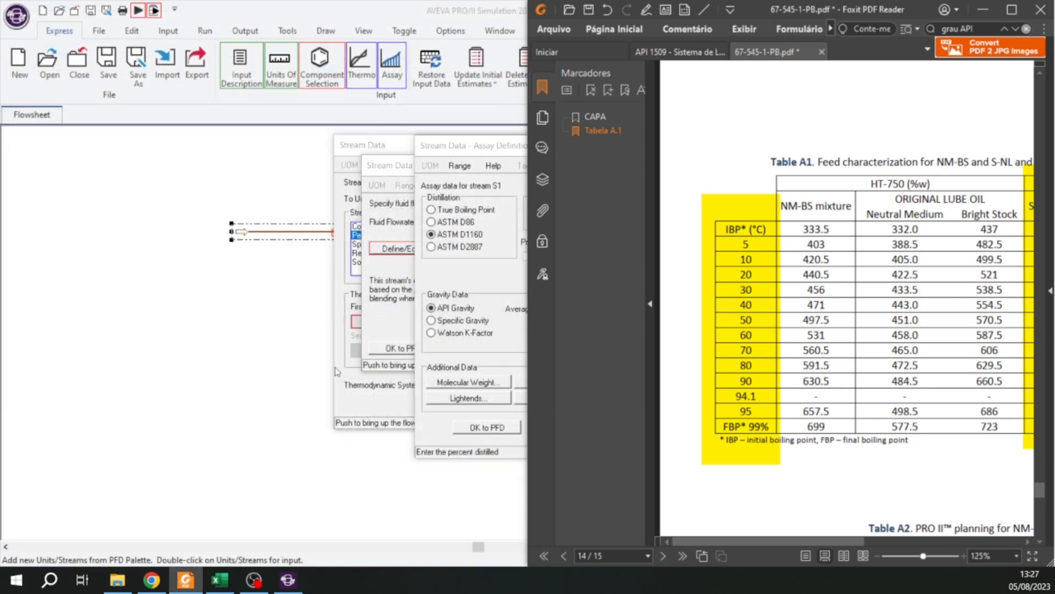
{"action": "left_click", "coordinate": [484, 550]}
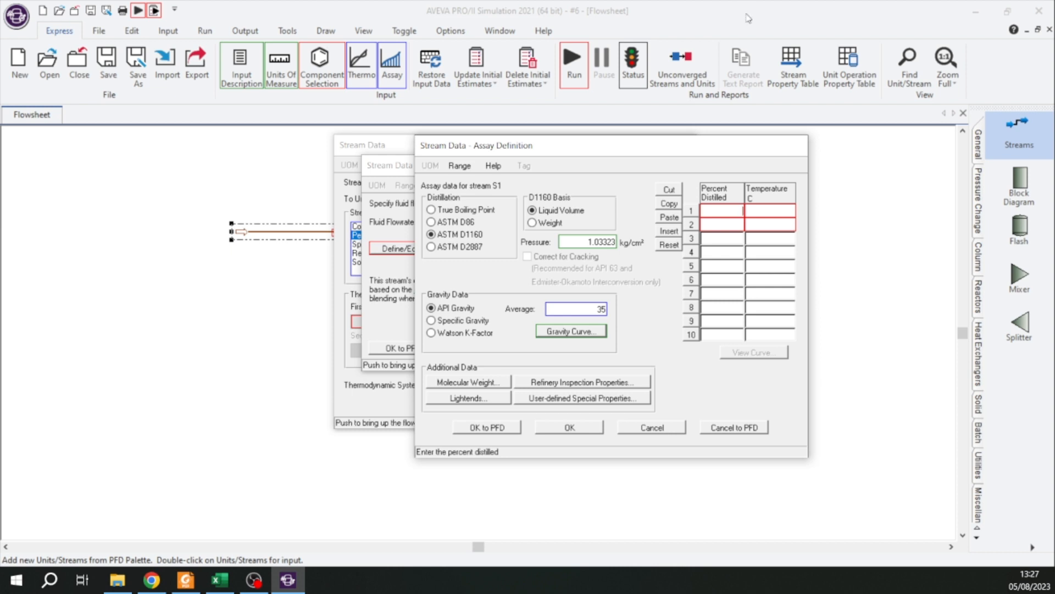
Step: Discard the open assay definition of stream S1 and redefine it as ASTM D1160 with an average API gravity of 35
{"action": "left_click_drag", "start_coordinate": [715, 147], "coordinate": [622, 134]}
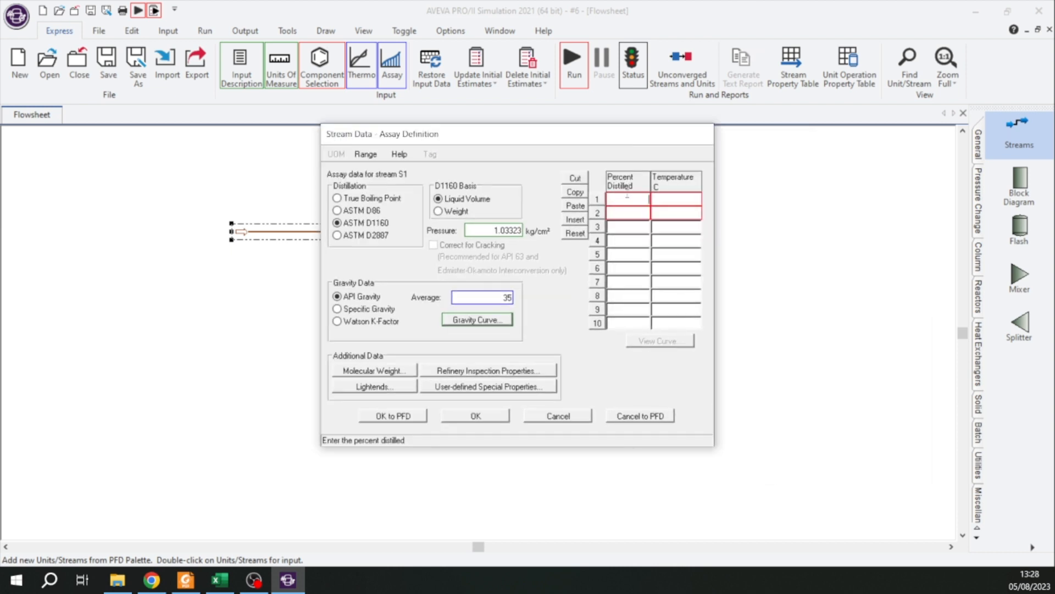
{"action": "left_click", "coordinate": [566, 420]}
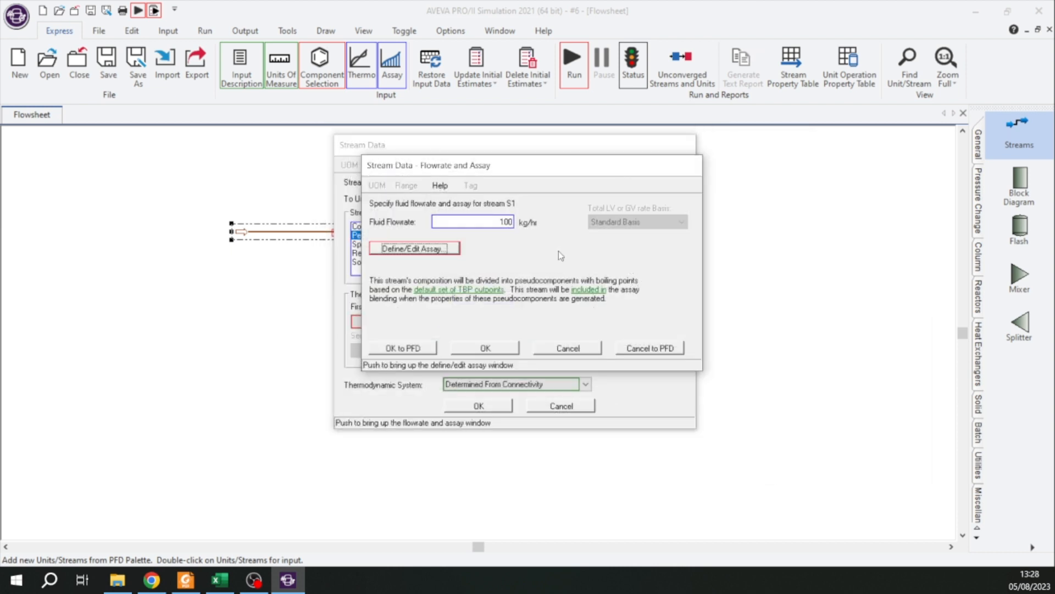
{"action": "left_click", "coordinate": [422, 250]}
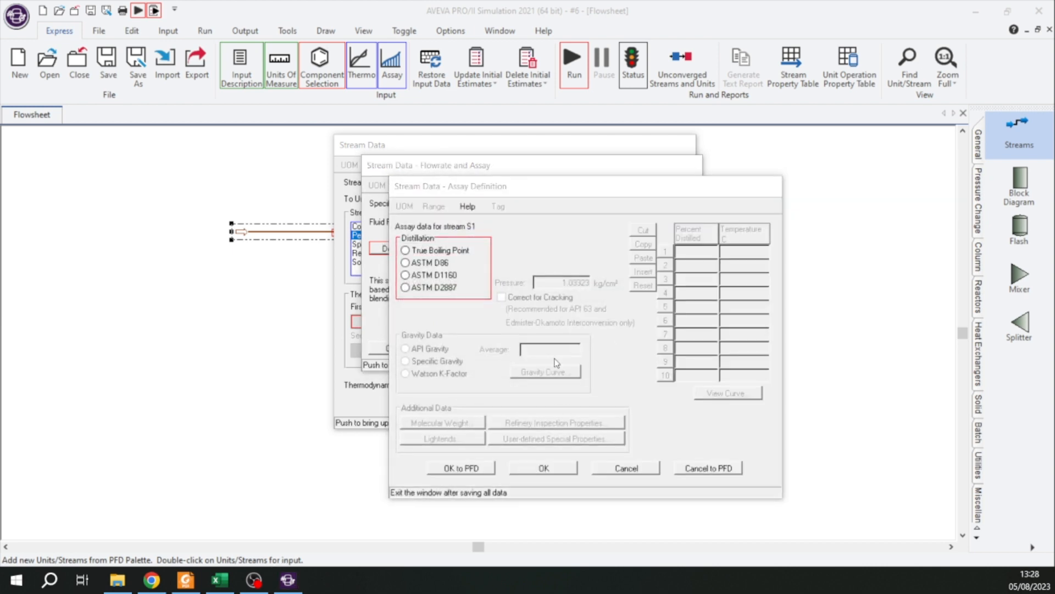
{"action": "key", "text": "alt+Tab"}
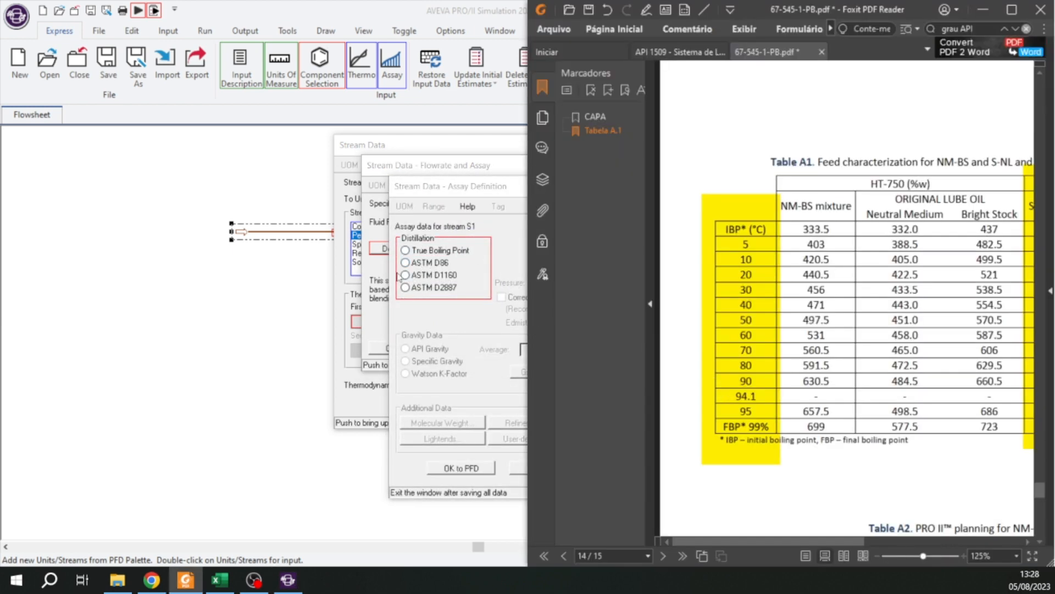
{"action": "left_click", "coordinate": [427, 274]}
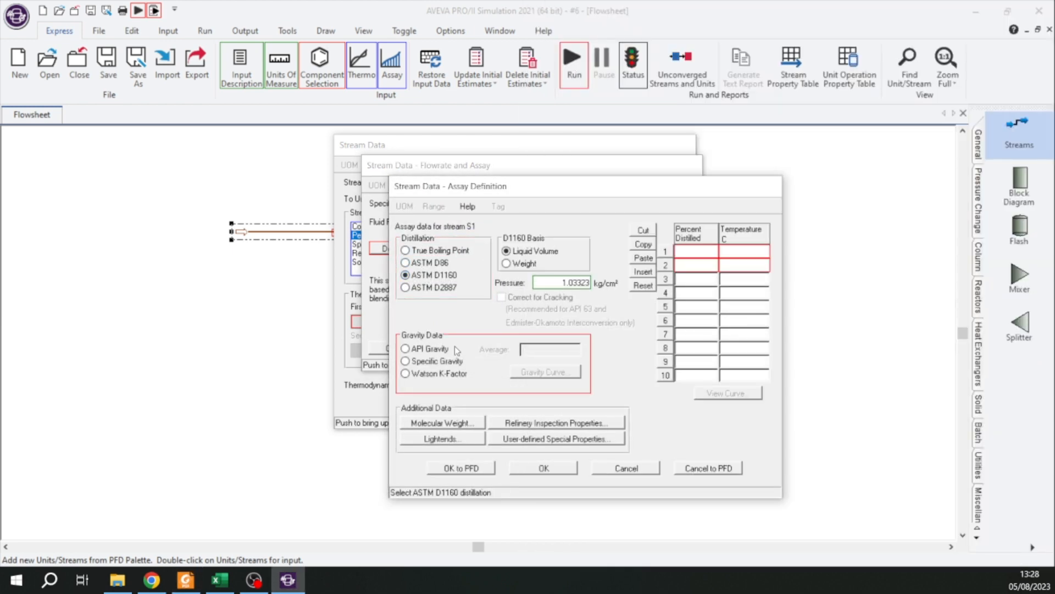
{"action": "left_click", "coordinate": [414, 352]}
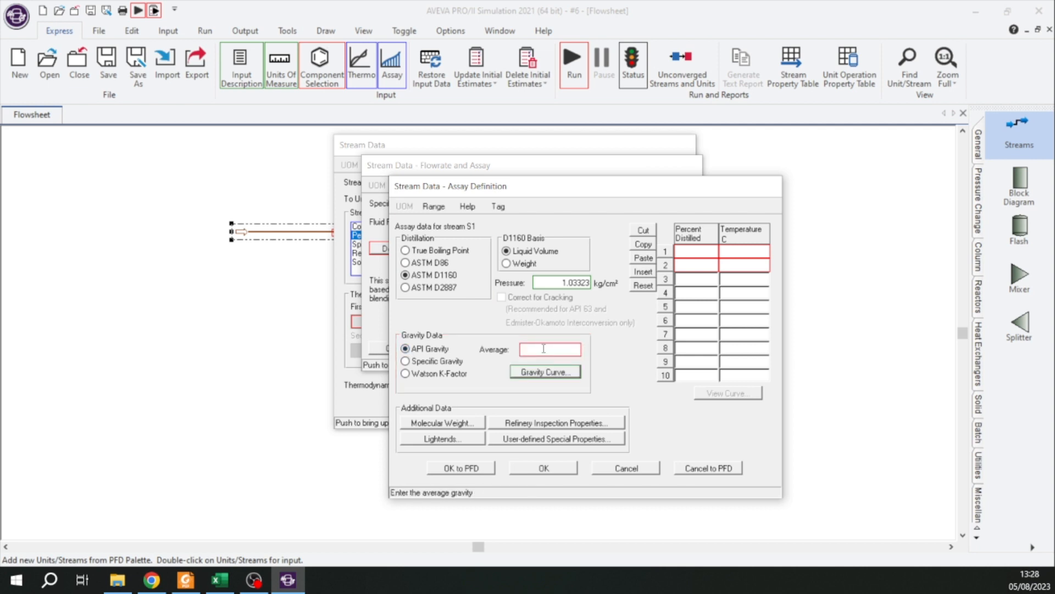
{"action": "left_click", "coordinate": [543, 349]}
{"action": "type", "text": "35"}
Step: Enter 1, 5, 10 and 20 as the first four percent distilled values, consulting the article PDF for the series
{"action": "left_click", "coordinate": [701, 253]}
{"action": "type", "text": "1"}
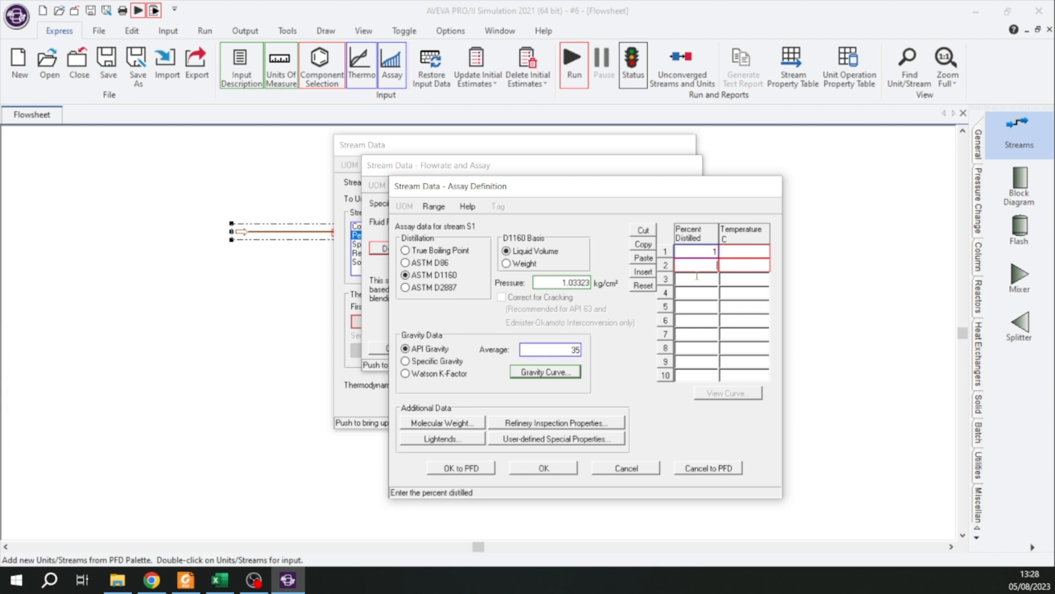
{"action": "type", "text": "5"}
{"action": "key", "text": "Return"}
{"action": "type", "text": "10"}
{"action": "key", "text": "Tab"}
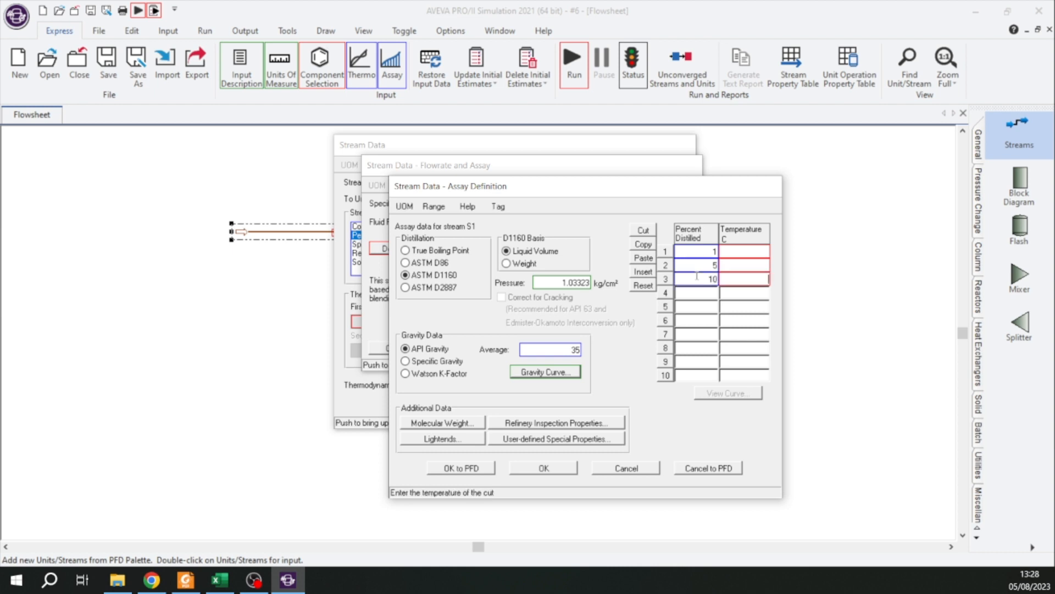
{"action": "key", "text": "alt+Tab"}
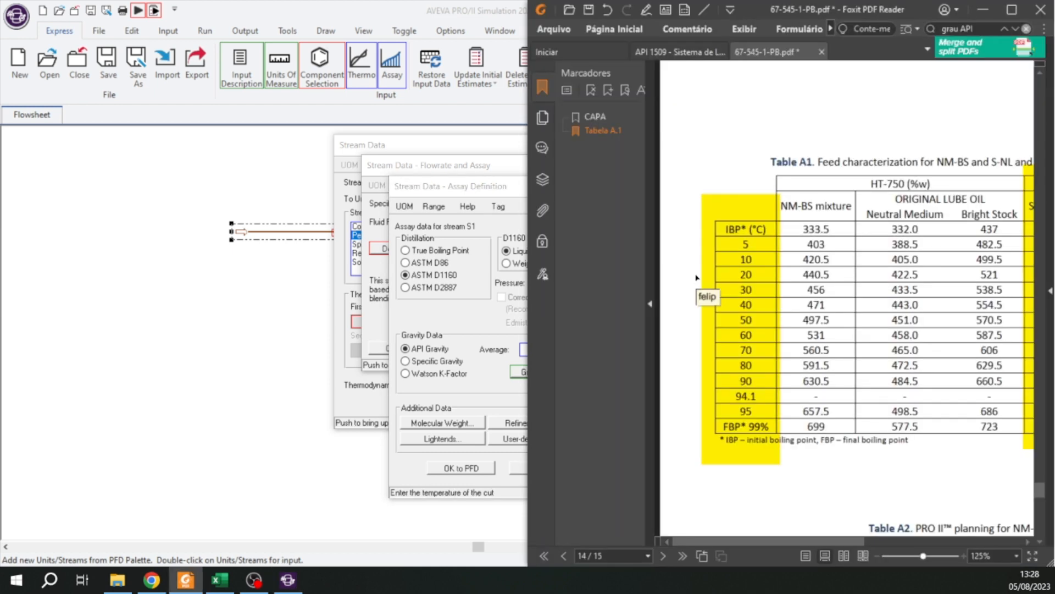
{"action": "key", "text": "alt+Tab"}
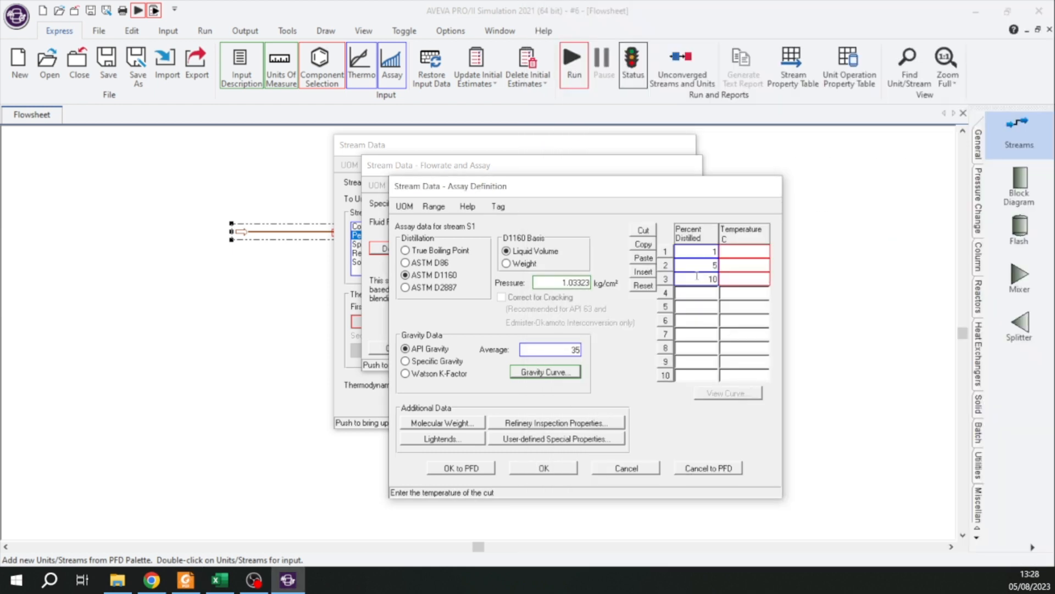
{"action": "key", "text": "Tab"}
{"action": "type", "text": "20"}
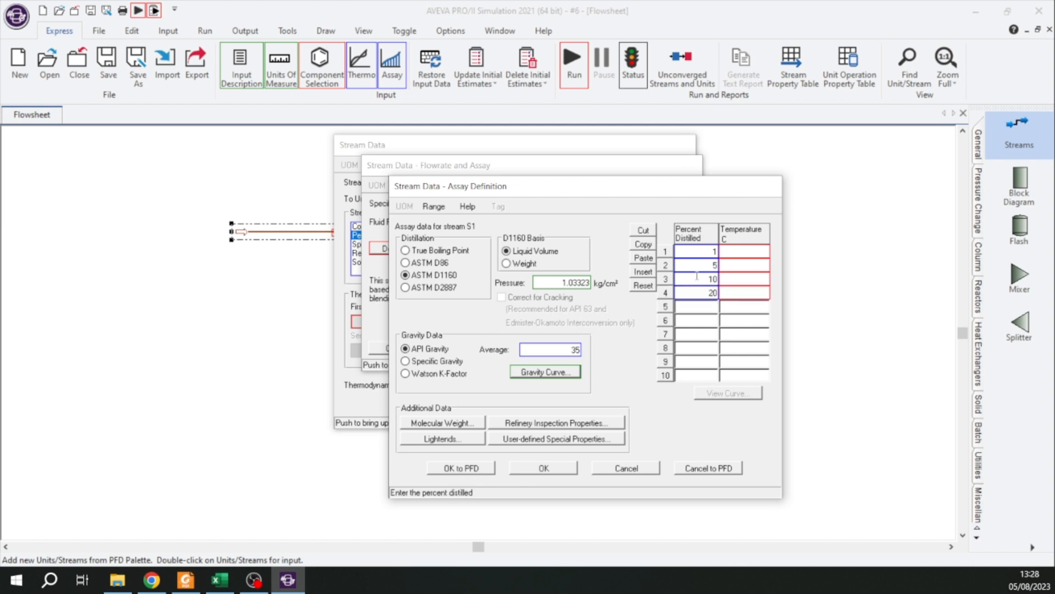
Step: Continue the percent distilled values with 30, 40, 50, 60, 70 and 80
{"action": "key", "text": "Return"}
{"action": "type", "text": "30"}
{"action": "key", "text": "Return"}
{"action": "type", "text": "40"}
{"action": "key", "text": "Return"}
{"action": "type", "text": "50"}
{"action": "key", "text": "Return"}
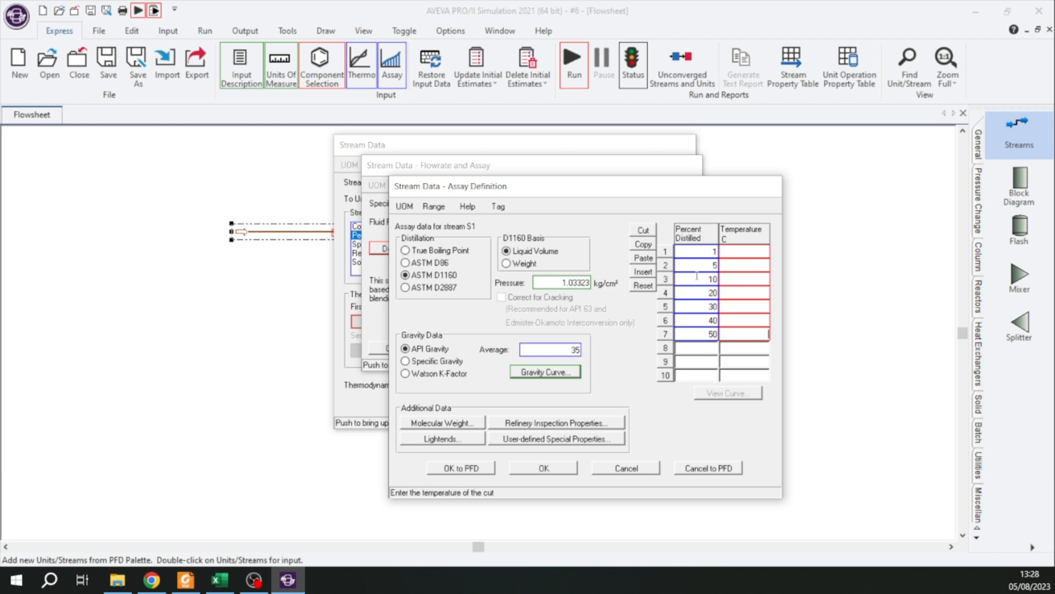
{"action": "type", "text": "60"}
{"action": "key", "text": "Return"}
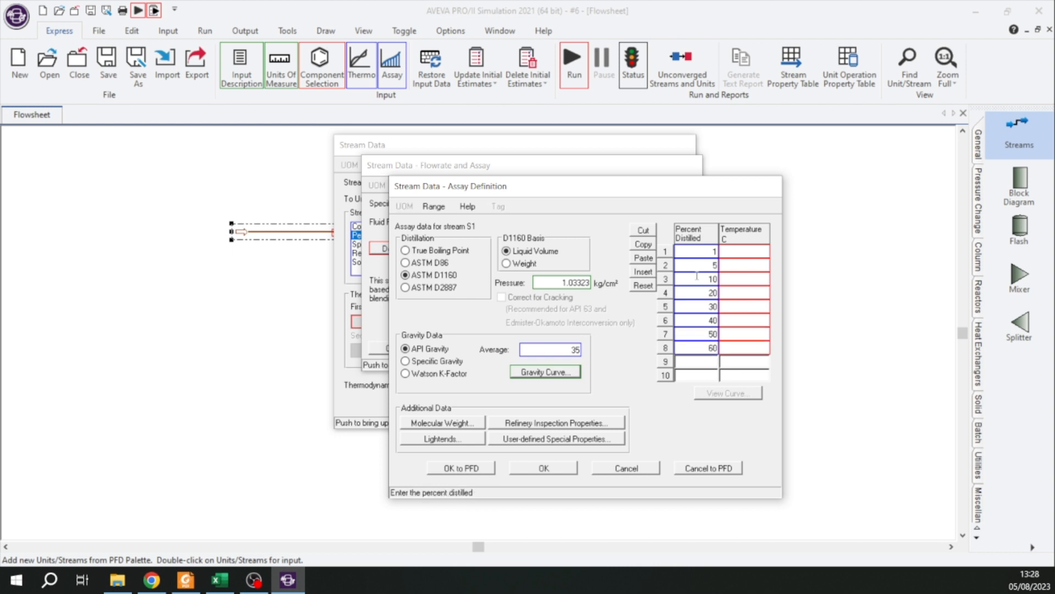
{"action": "type", "text": "70"}
{"action": "key", "text": "Return"}
{"action": "type", "text": "80"}
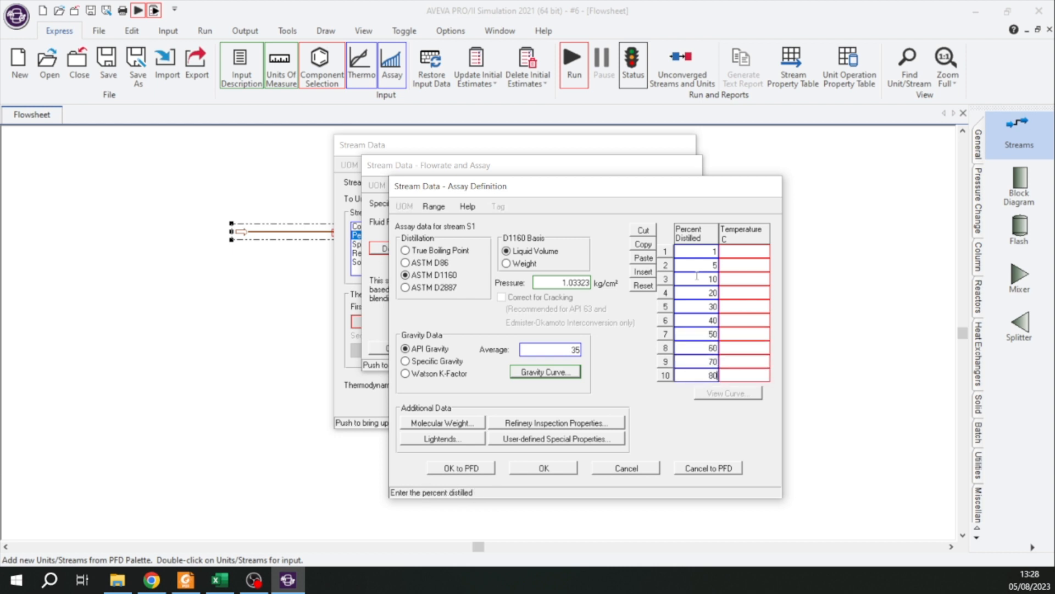
{"action": "key", "text": "Return"}
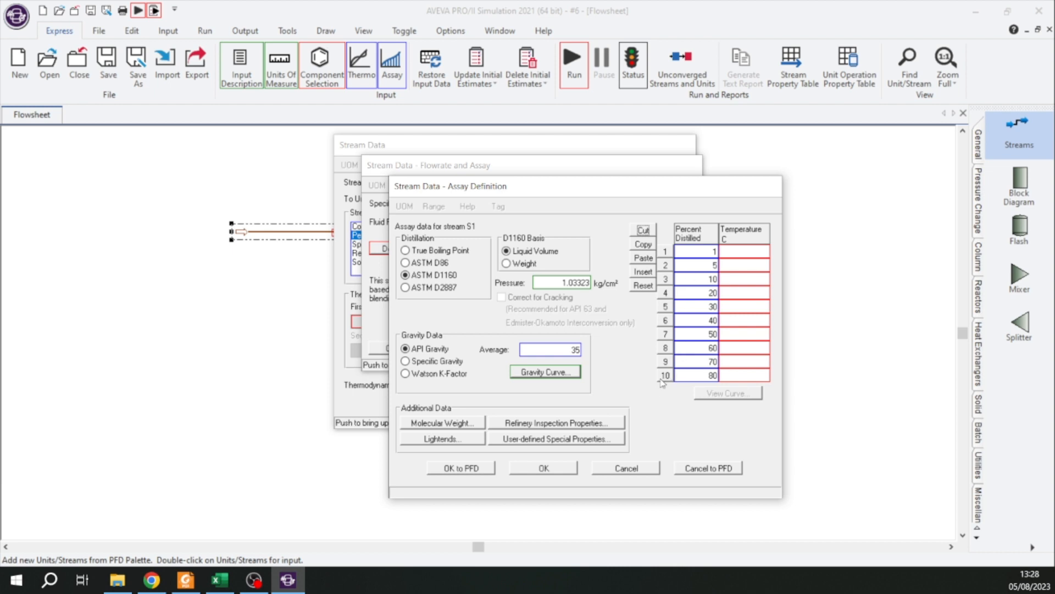
Step: Extend the distillation table beyond ten rows and enter 90, 95 and 99 as percent distilled
{"action": "left_click", "coordinate": [663, 378]}
{"action": "left_click", "coordinate": [644, 271]}
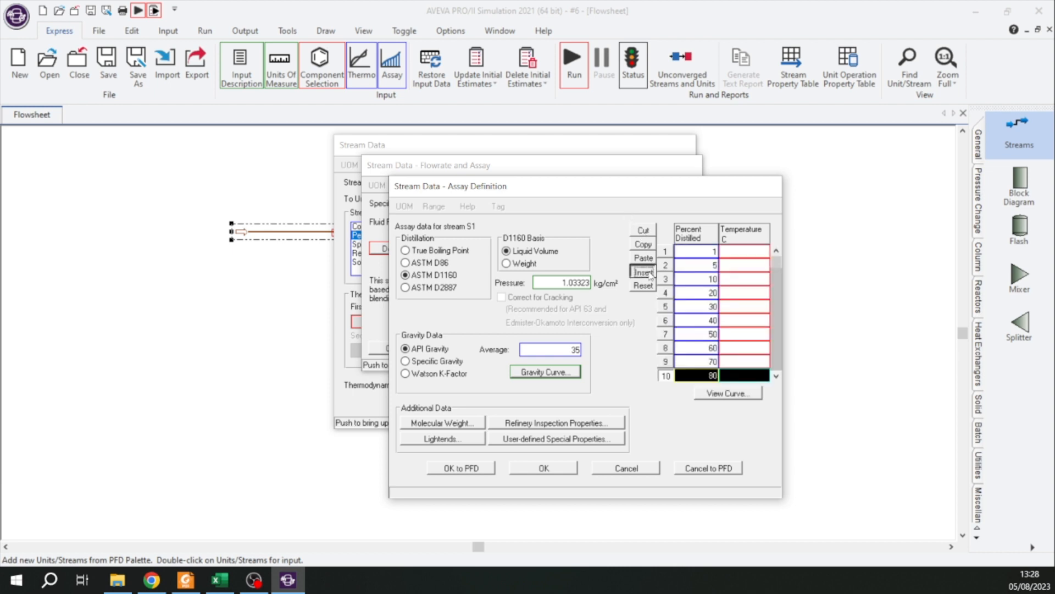
{"action": "left_click", "coordinate": [775, 376]}
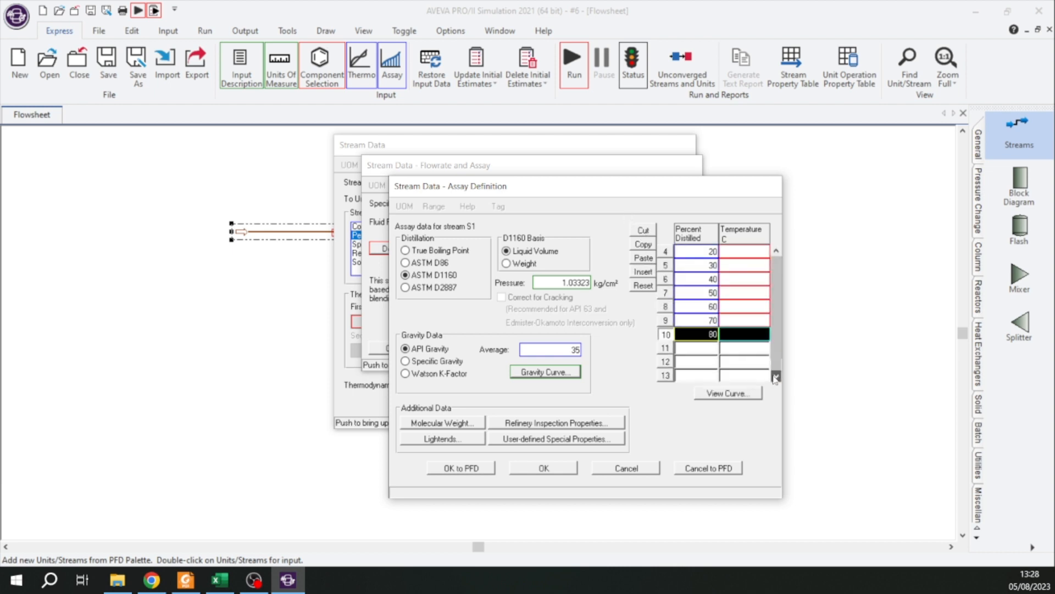
{"action": "left_click", "coordinate": [696, 350]}
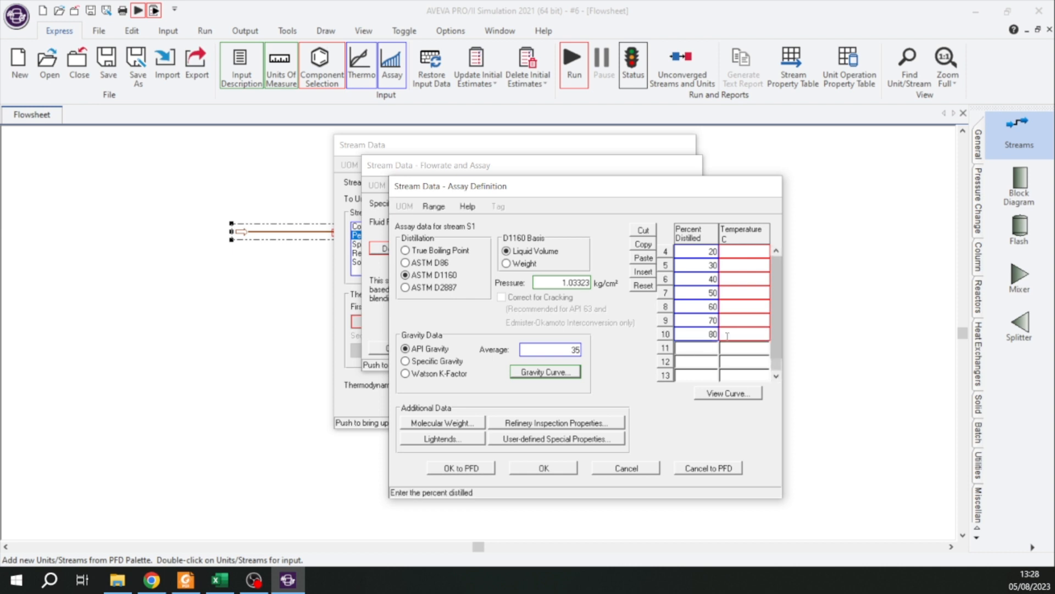
{"action": "type", "text": "90"}
{"action": "key", "text": "Tab"}
{"action": "key", "text": "Tab"}
{"action": "type", "text": "95"}
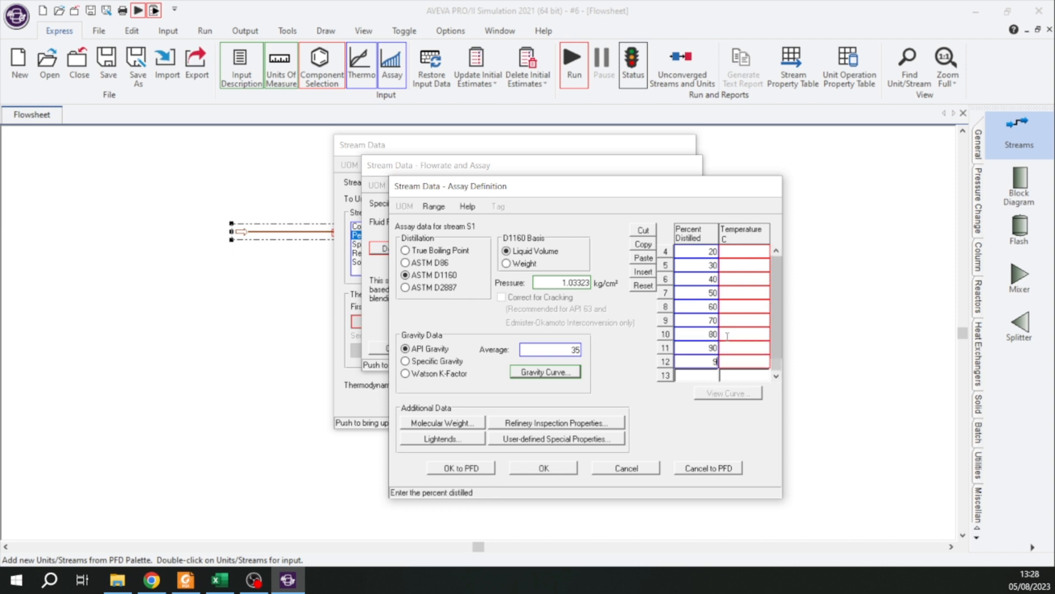
{"action": "key", "text": "Tab"}
{"action": "key", "text": "Tab"}
{"action": "type", "text": "99"}
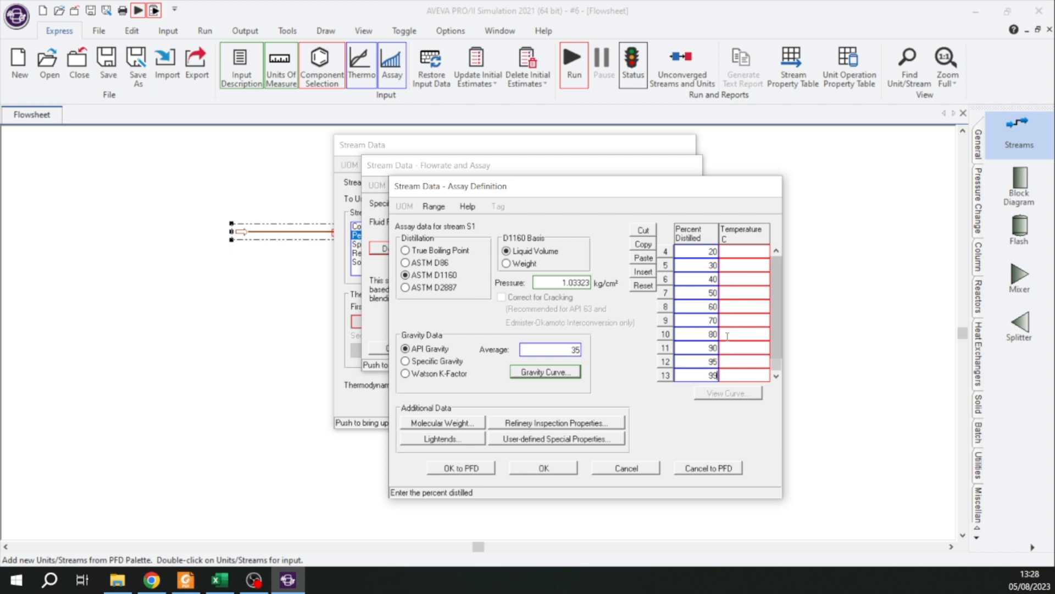
Step: Switch to Foxit PDF Reader, examine the S-NL mixture column of Table A1, and minimize the PDF window
{"action": "key", "text": "alt+Tab"}
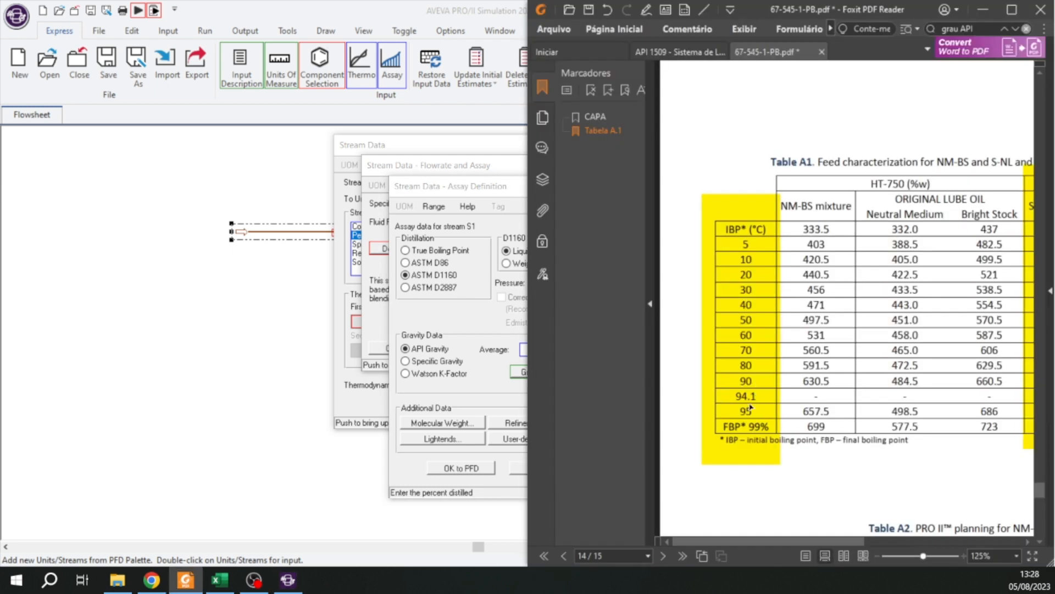
{"action": "left_click_drag", "start_coordinate": [845, 545], "coordinate": [960, 544]}
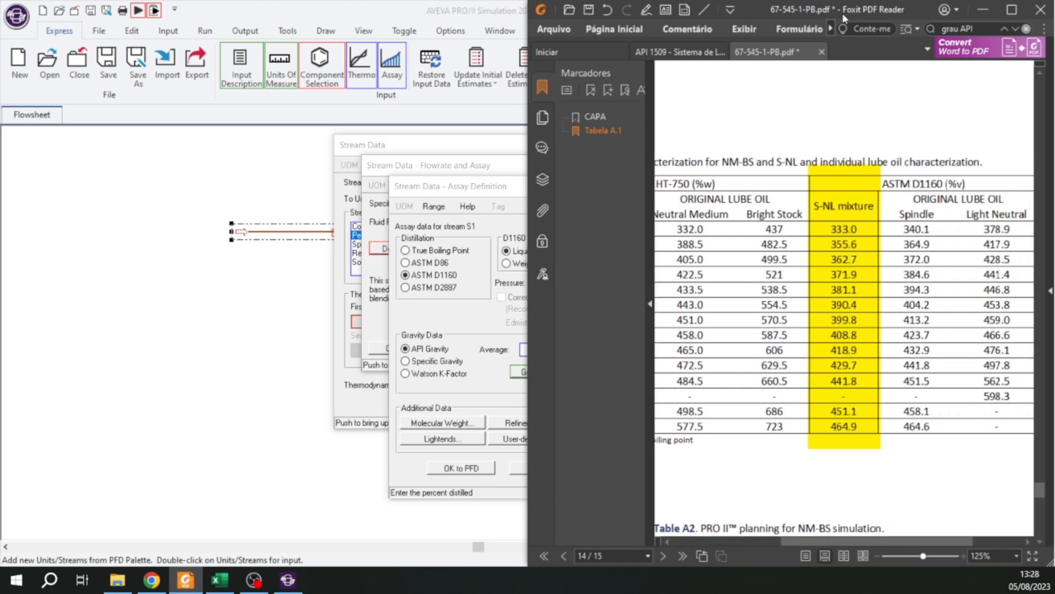
{"action": "left_click", "coordinate": [983, 9]}
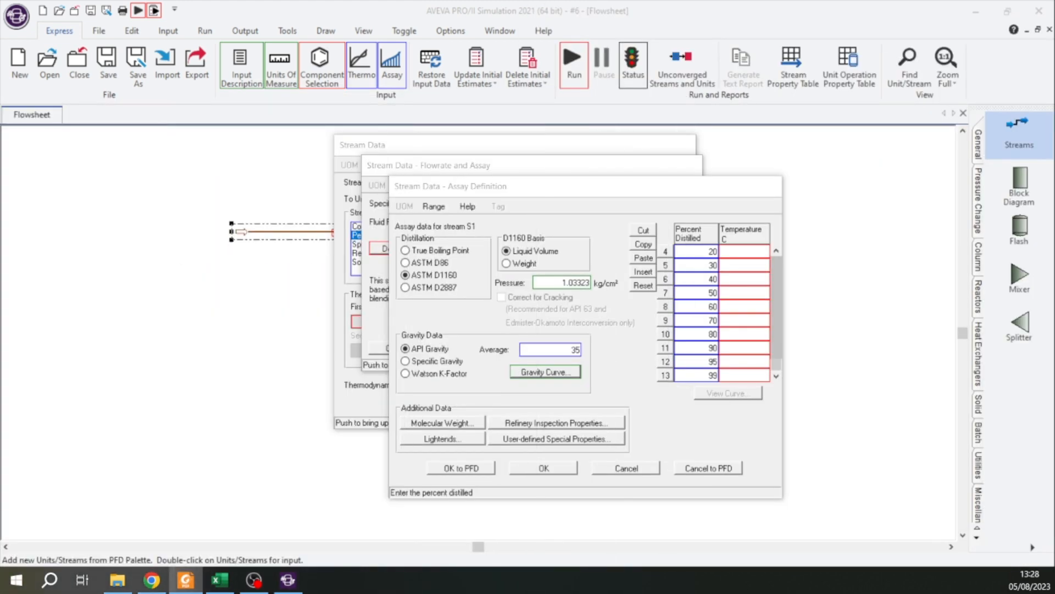
Step: Enter the temperatures 333, 355.6, 362.7 and 371.9 °C in the 20, 30, 40 and 50 percent rows
{"action": "left_click", "coordinate": [748, 252]}
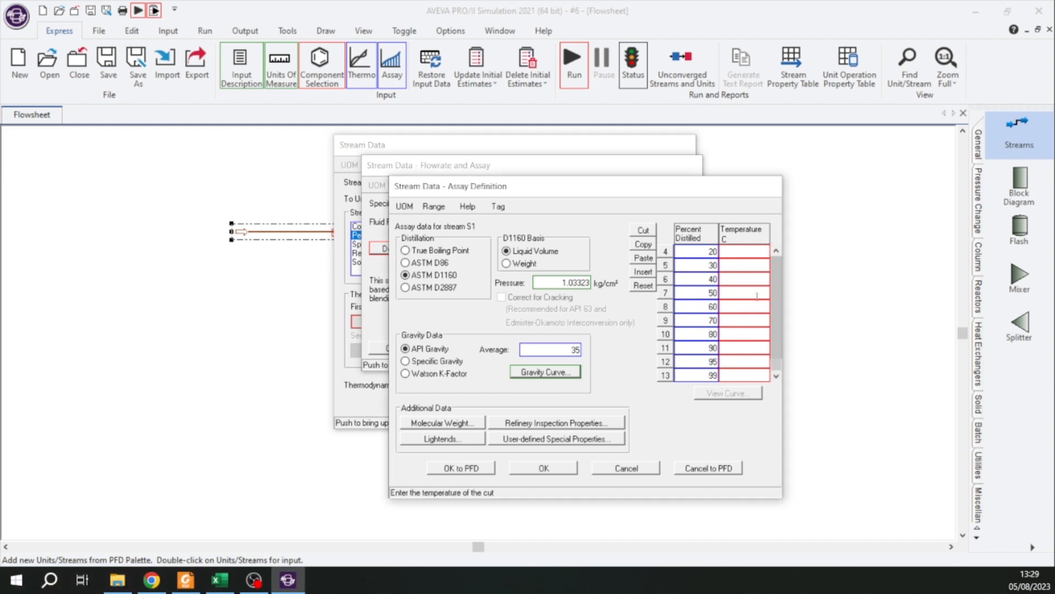
{"action": "type", "text": "333"}
{"action": "key", "text": "Tab"}
{"action": "key", "text": "Tab"}
{"action": "type", "text": "355.6"}
{"action": "key", "text": "Tab"}
{"action": "key", "text": "Tab"}
{"action": "type", "text": "3"}
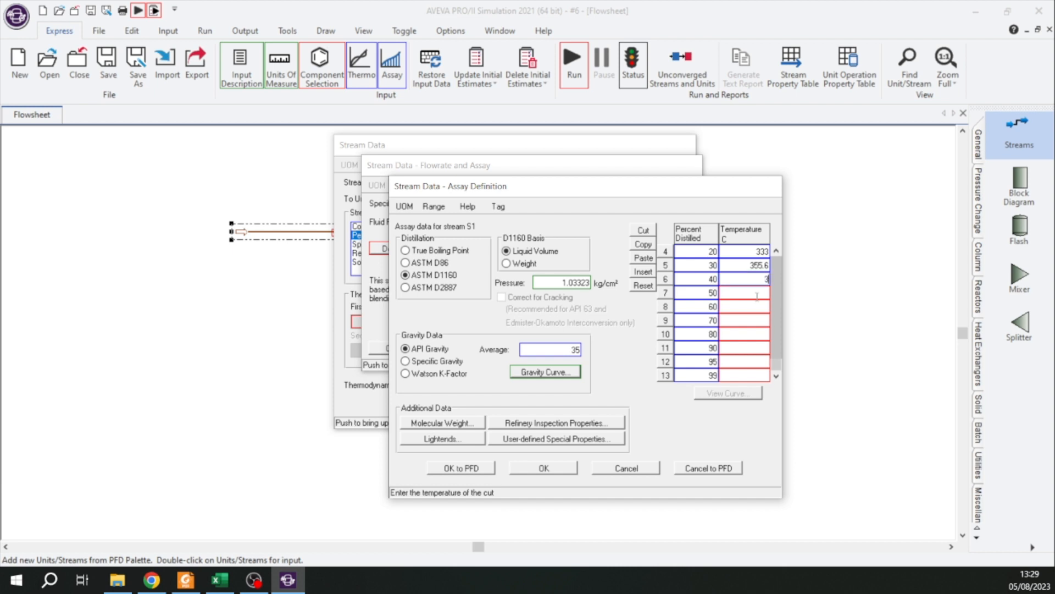
{"action": "type", "text": "62.7"}
{"action": "key", "text": "Tab"}
{"action": "key", "text": "Tab"}
{"action": "type", "text": "371.9"}
{"action": "key", "text": "Tab"}
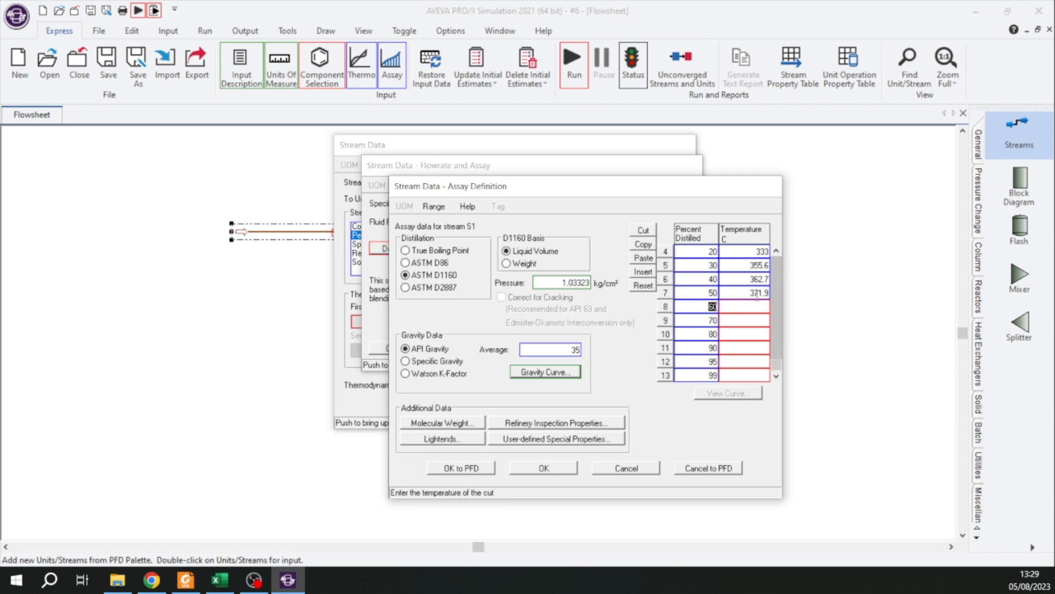
Step: Enter the temperatures 381.1, 390.4, 399.8 and 408.8 °C in the 60, 70, 80 and 90 percent rows
{"action": "key", "text": "Tab"}
{"action": "type", "text": "381.1"}
{"action": "key", "text": "Return"}
{"action": "type", "text": "390.4"}
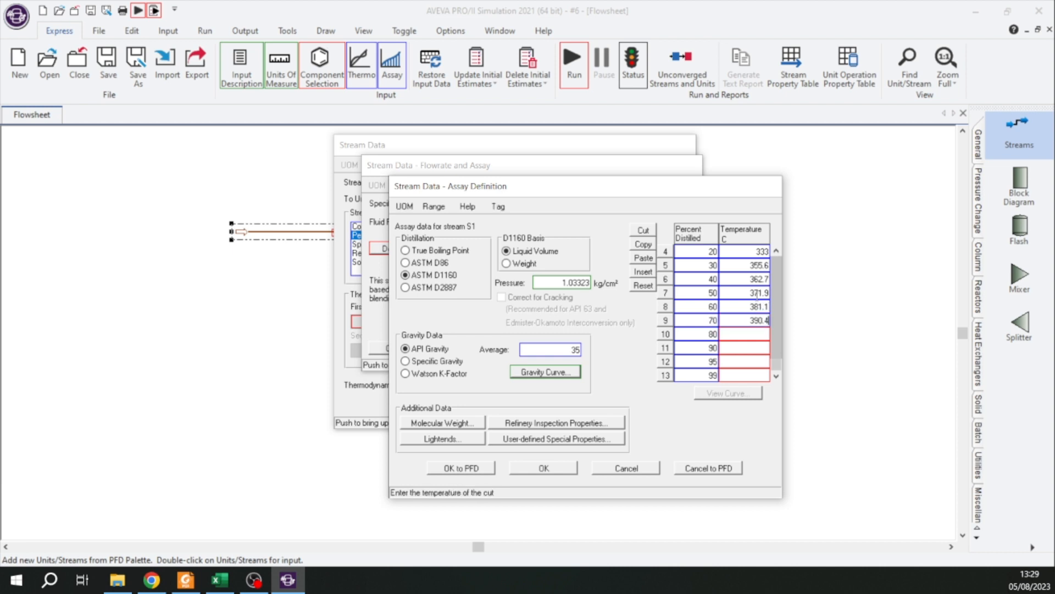
{"action": "key", "text": "Return"}
{"action": "type", "text": "399.8"}
{"action": "key", "text": "Return"}
{"action": "type", "text": "408.8"}
{"action": "key", "text": "Return"}
Step: Enter the temperatures 418.9 and 429.7 °C in the 95 and 99 percent rows
{"action": "type", "text": "4"}
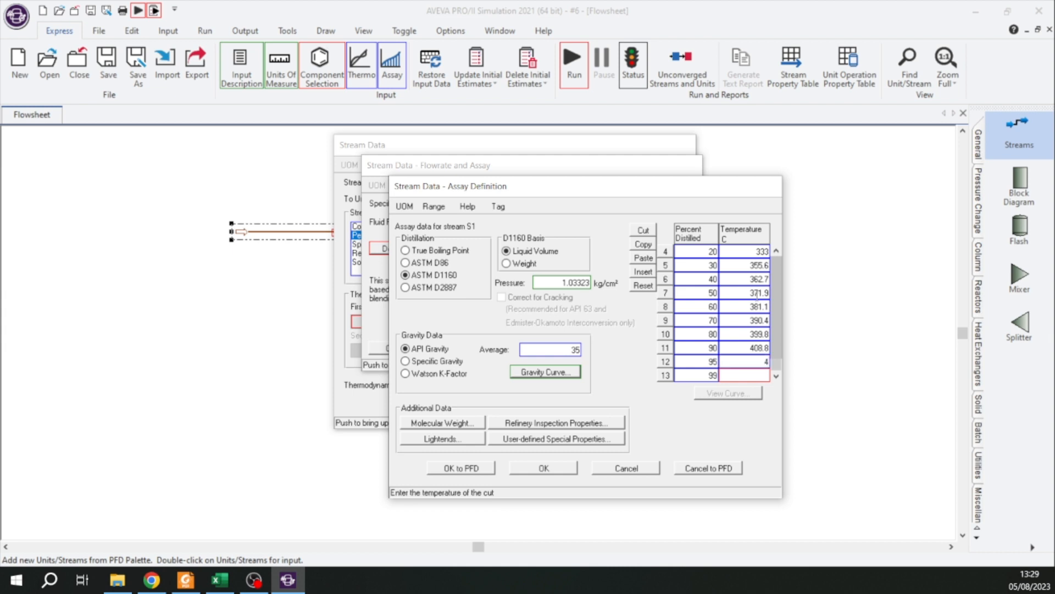
{"action": "type", "text": "18"}
{"action": "type", "text": "."}
{"action": "type", "text": "9"}
{"action": "type", "text": "429."}
{"action": "type", "text": "7"}
{"action": "key", "text": "Tab"}
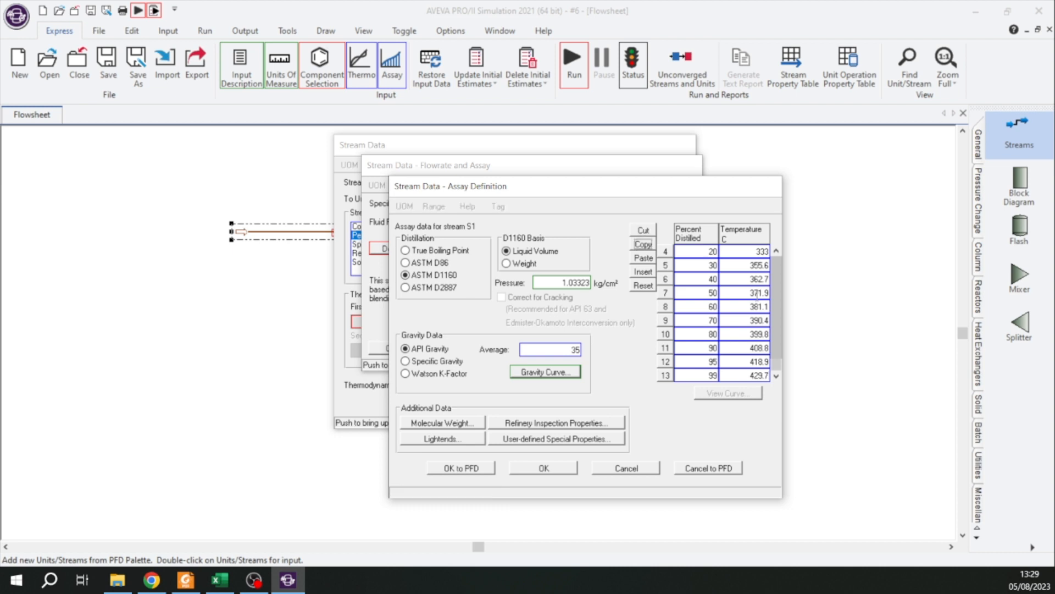
Step: Move the temperatures 333 and 355.6 °C to the 1 and 5 percent distilled rows, emptying their former cells
{"action": "left_click", "coordinate": [777, 376]}
{"action": "left_click", "coordinate": [764, 361]}
{"action": "left_click", "coordinate": [777, 250]}
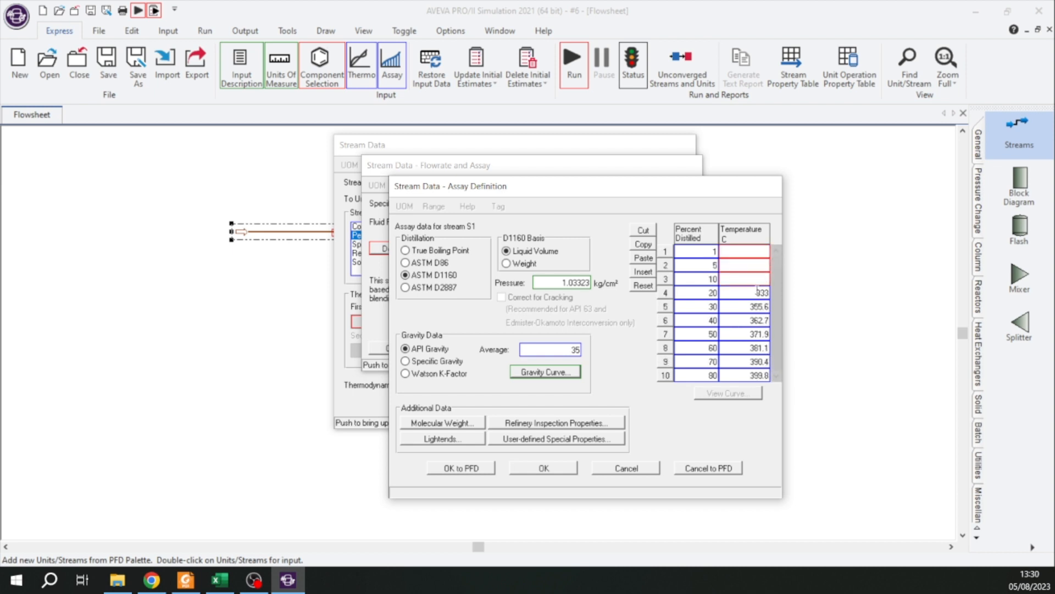
{"action": "left_click", "coordinate": [753, 293]}
{"action": "left_click_drag", "start_coordinate": [753, 293], "coordinate": [769, 292]}
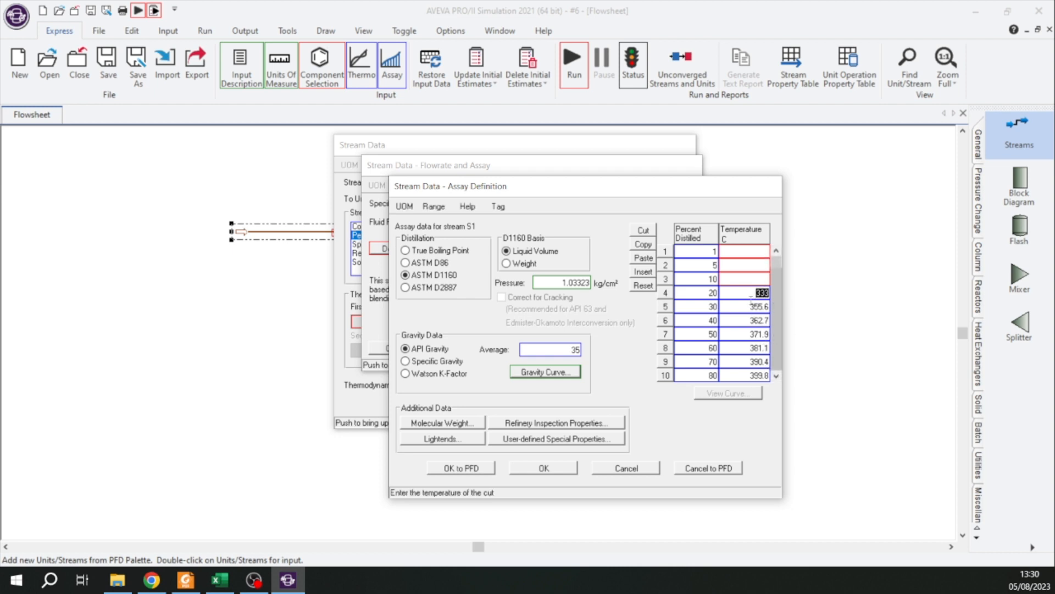
{"action": "key", "text": "BackSpace"}
{"action": "left_click", "coordinate": [748, 252]}
{"action": "key", "text": "ctrl+v"}
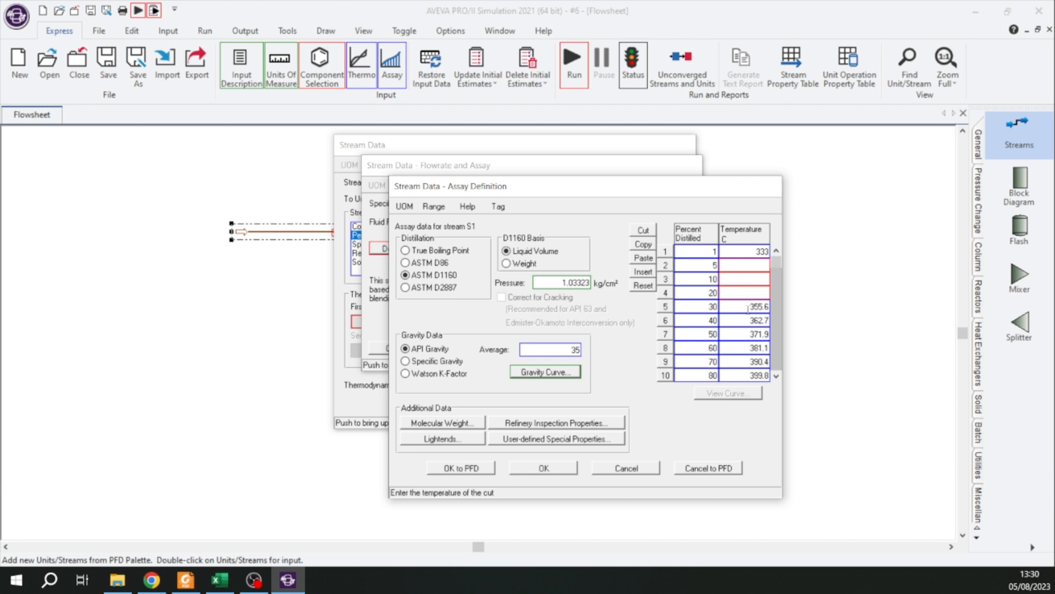
{"action": "left_click_drag", "start_coordinate": [748, 309], "coordinate": [792, 310]}
{"action": "left_click", "coordinate": [751, 269]}
{"action": "key", "text": "ctrl+v"}
{"action": "left_click_drag", "start_coordinate": [747, 306], "coordinate": [793, 306]}
{"action": "key", "text": "Delete"}
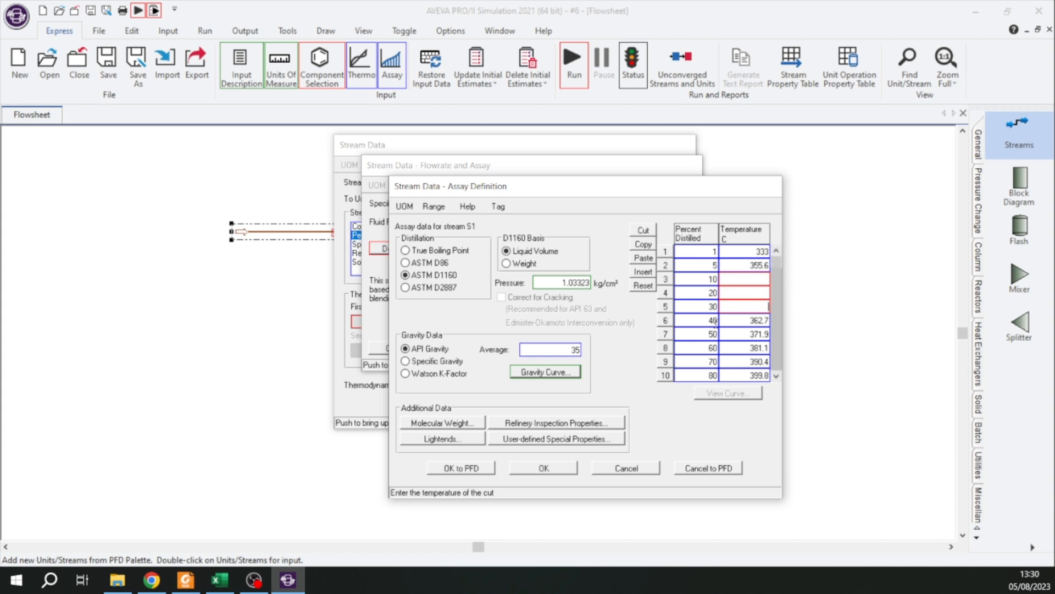
Step: Move the temperatures 362.7 and 371.9 °C to the 10 and 20 percent distilled rows
{"action": "left_click_drag", "start_coordinate": [746, 320], "coordinate": [837, 322]}
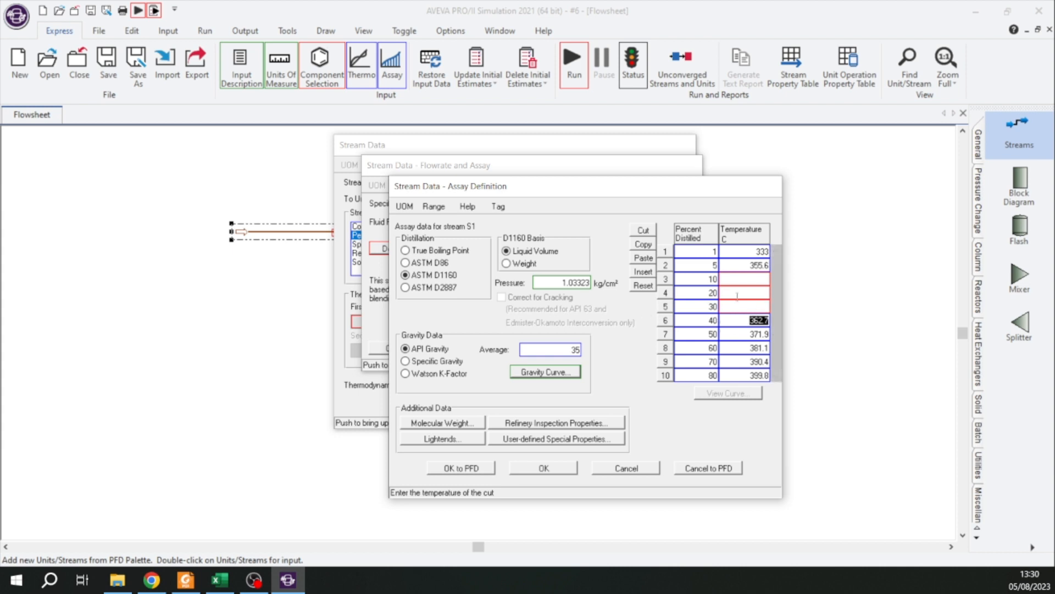
{"action": "key", "text": "Delete"}
{"action": "left_click", "coordinate": [739, 278]}
{"action": "key", "text": "ctrl+v"}
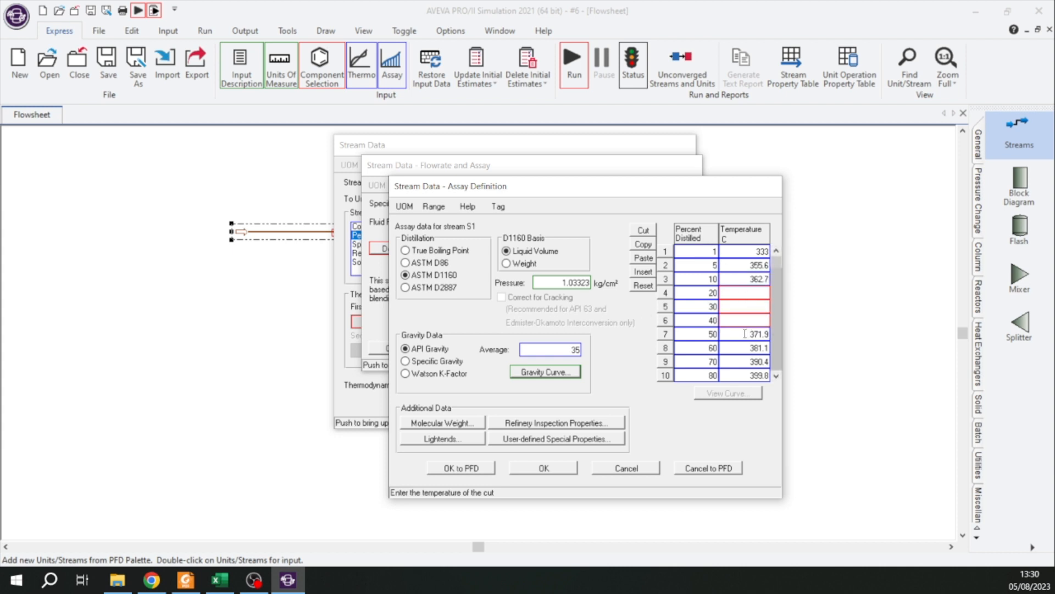
{"action": "left_click_drag", "start_coordinate": [744, 333], "coordinate": [813, 343]}
{"action": "key", "text": "ctrl+x"}
{"action": "left_click", "coordinate": [749, 294]}
{"action": "key", "text": "ctrl+v"}
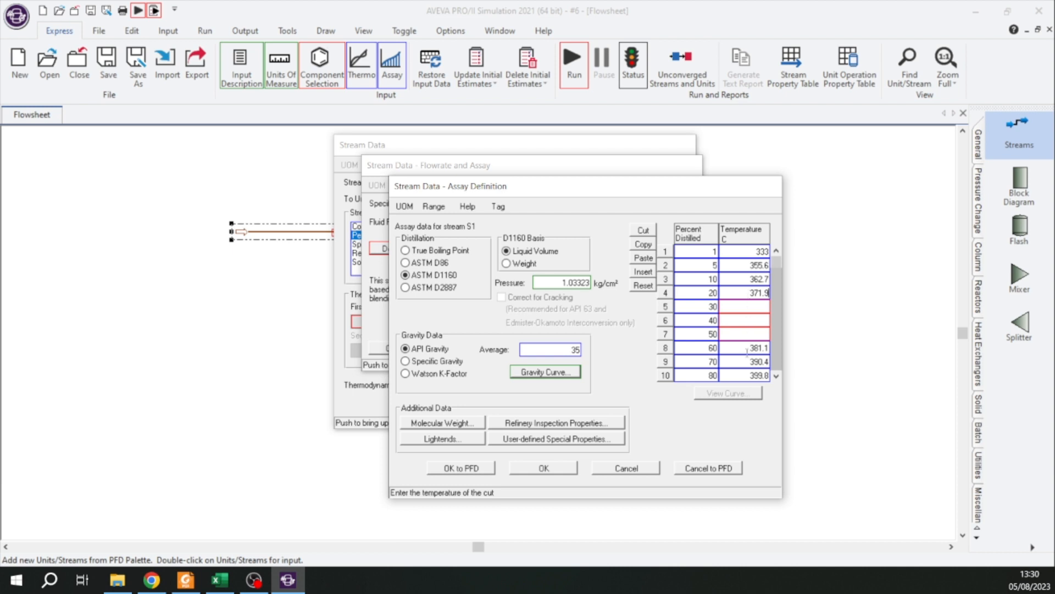
Step: Move the temperatures 381.1 and 390.4 °C to the 30 and 40 percent distilled rows
{"action": "left_click_drag", "start_coordinate": [747, 352], "coordinate": [803, 348]}
{"action": "key", "text": "ctrl+x"}
{"action": "left_click", "coordinate": [754, 308]}
{"action": "key", "text": "ctrl+v"}
{"action": "left_click_drag", "start_coordinate": [750, 361], "coordinate": [817, 372]}
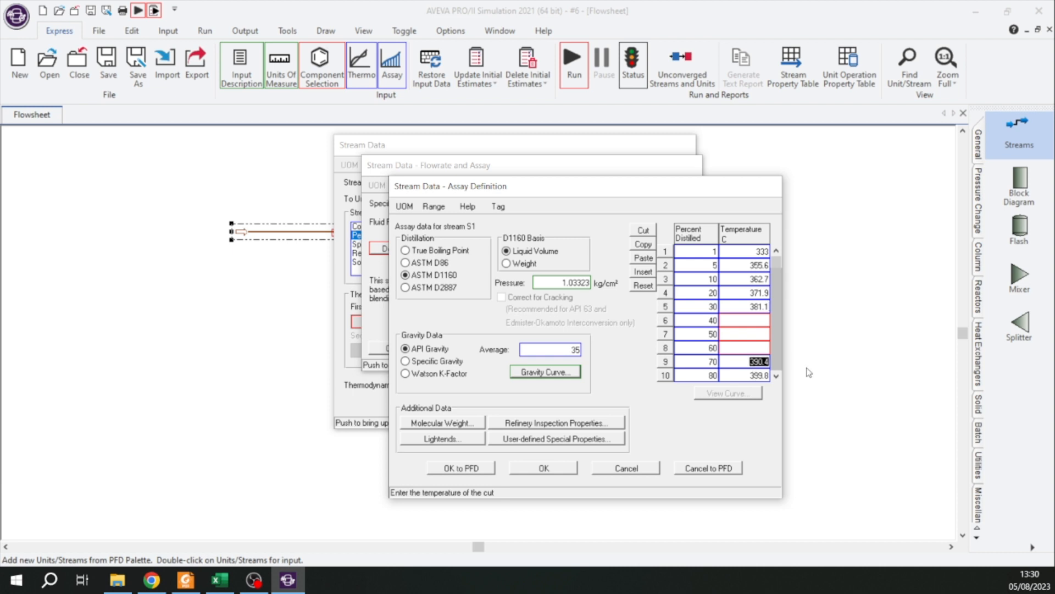
{"action": "key", "text": "ctrl+x"}
{"action": "left_click", "coordinate": [746, 321]}
{"action": "key", "text": "ctrl+v"}
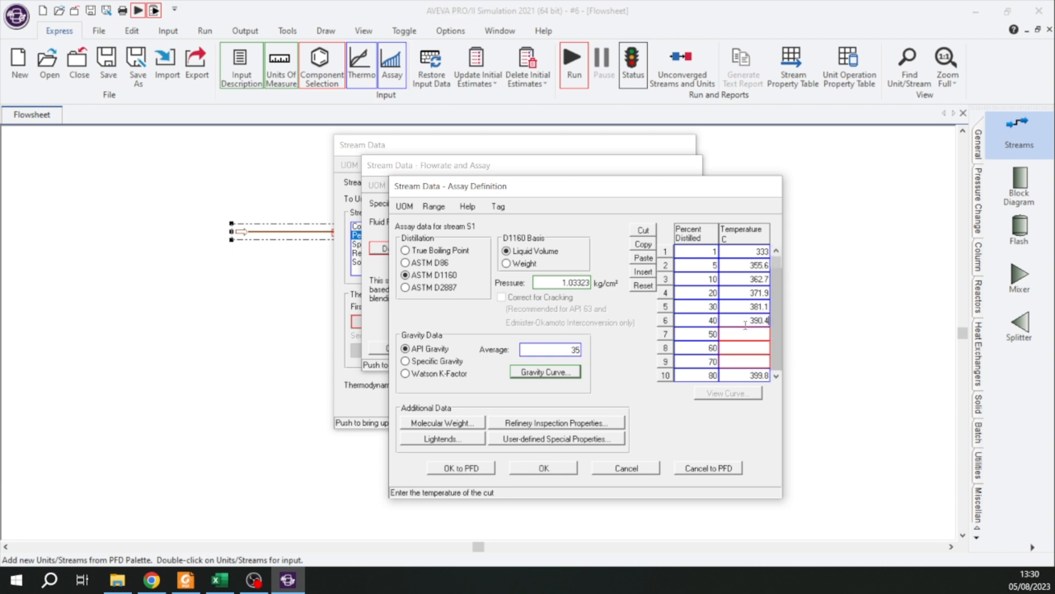
Step: Move the temperatures 399.8 and 408.8 °C to the 50 and 60 percent distilled rows
{"action": "left_click", "coordinate": [776, 376]}
{"action": "left_click", "coordinate": [777, 376]}
{"action": "left_click", "coordinate": [776, 376]}
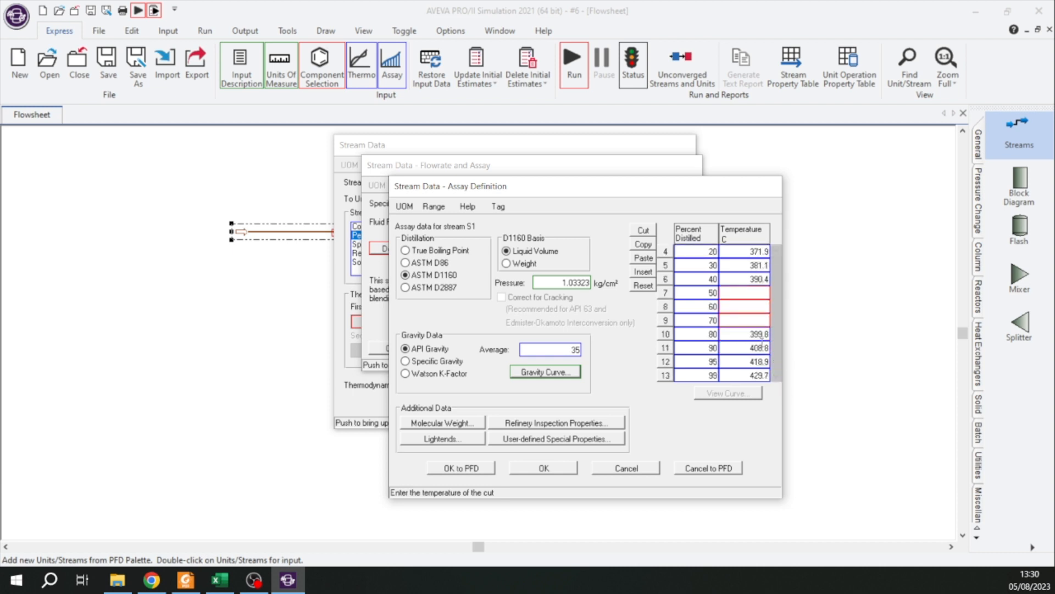
{"action": "left_click_drag", "start_coordinate": [750, 334], "coordinate": [806, 346]}
{"action": "key", "text": "ctrl+x"}
{"action": "left_click", "coordinate": [749, 296]}
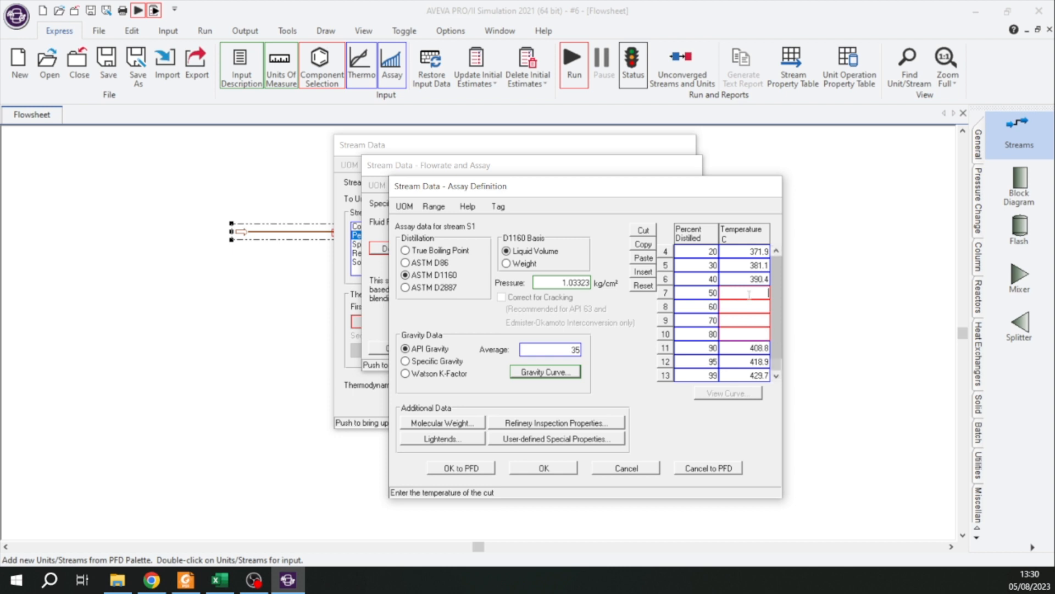
{"action": "key", "text": "ctrl+v"}
{"action": "left_click_drag", "start_coordinate": [740, 348], "coordinate": [827, 353]}
{"action": "key", "text": "ctrl+x"}
{"action": "left_click", "coordinate": [754, 306]}
{"action": "key", "text": "ctrl+v"}
Step: Move the temperatures 418.9 and 429.7 °C to the 70 and 80 percent distilled rows
{"action": "left_click_drag", "start_coordinate": [749, 358], "coordinate": [819, 362]}
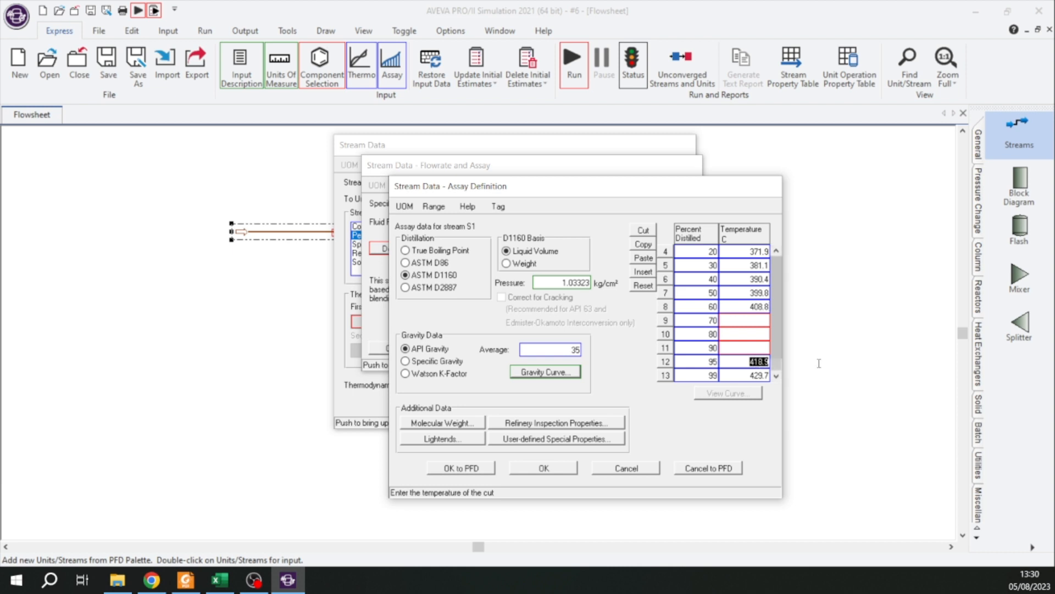
{"action": "key", "text": "ctrl+x"}
{"action": "left_click", "coordinate": [761, 320]}
{"action": "key", "text": "ctrl+v"}
{"action": "left_click_drag", "start_coordinate": [750, 375], "coordinate": [798, 378]}
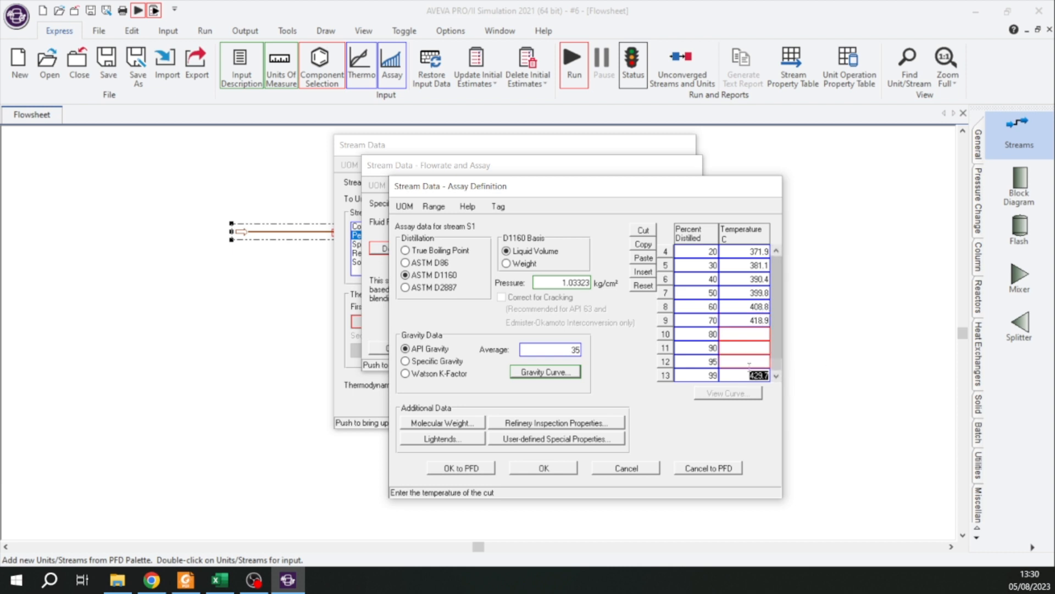
{"action": "key", "text": "ctrl+x"}
{"action": "left_click", "coordinate": [724, 334]}
{"action": "key", "text": "ctrl+v"}
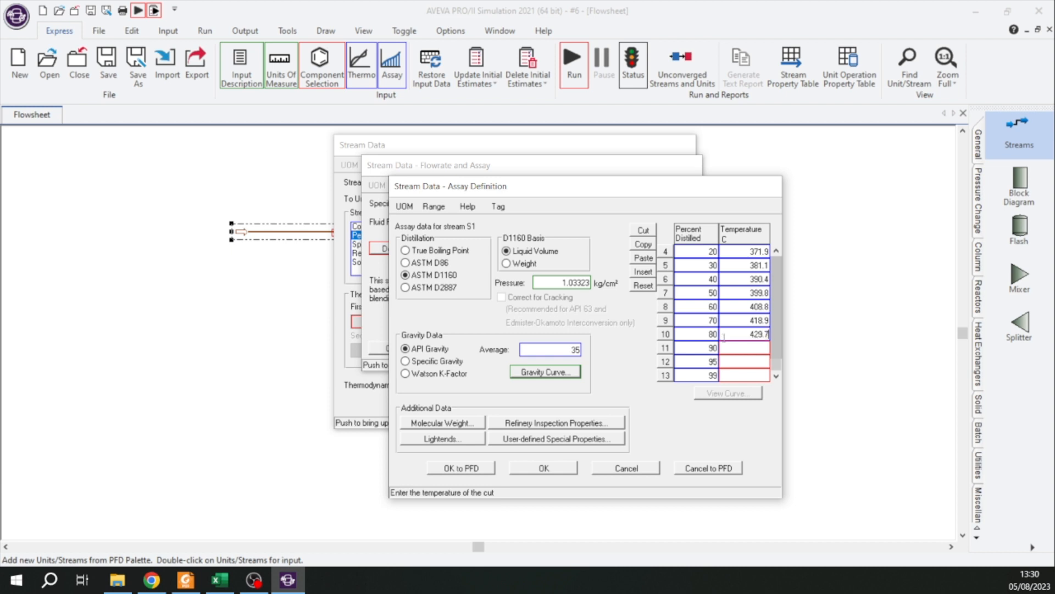
Step: Enter 441.8, 451.1 and 464.9 °C for the 90, 95 and 99 percent distilled rows, then accept the assay definition and flowrate data
{"action": "left_click", "coordinate": [753, 345]}
{"action": "type", "text": "441.8"}
{"action": "key", "text": "Return"}
{"action": "type", "text": "451.1"}
{"action": "key", "text": "Tab"}
{"action": "key", "text": "Tab"}
{"action": "type", "text": "4"}
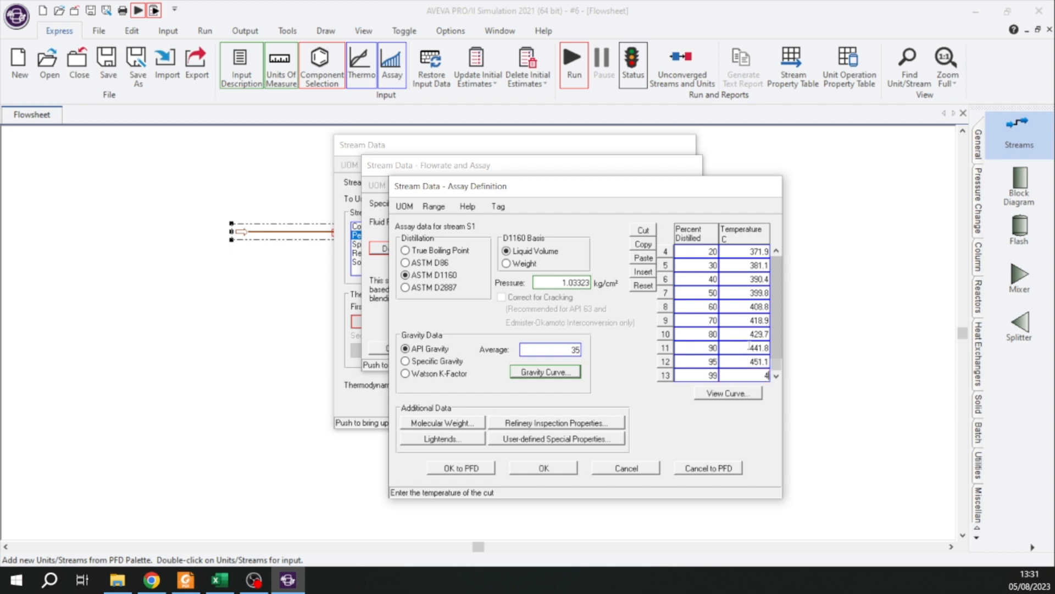
{"action": "type", "text": "64.9"}
{"action": "left_click", "coordinate": [699, 377]}
{"action": "left_click", "coordinate": [575, 468]}
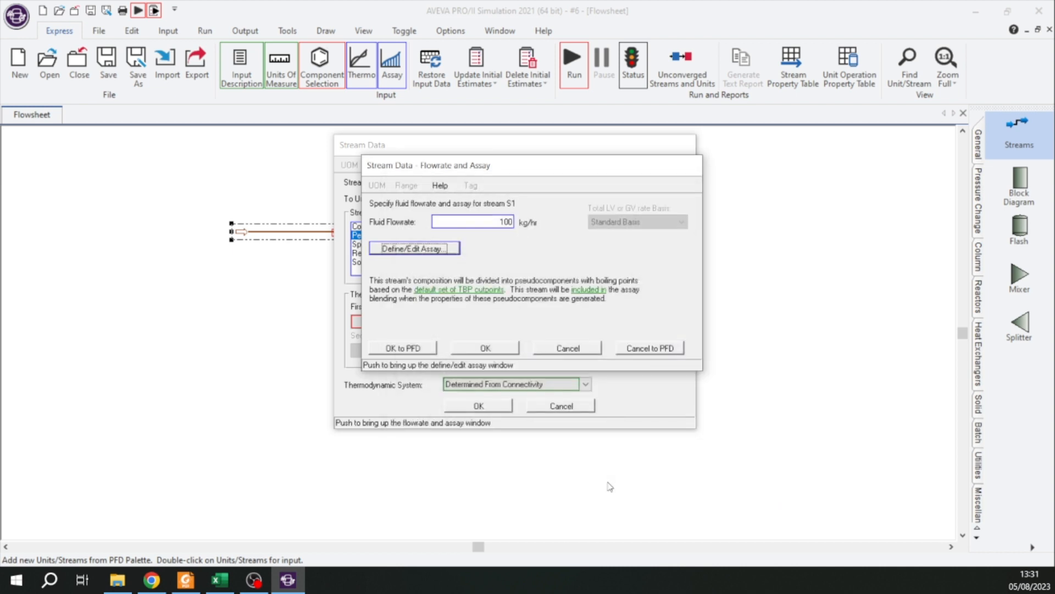
{"action": "left_click", "coordinate": [486, 349]}
Step: Specify the stream's thermal condition as a temperature of 100 °C and a pressure of 1 kg/cm²
{"action": "left_click", "coordinate": [455, 321]}
{"action": "left_click", "coordinate": [425, 337]}
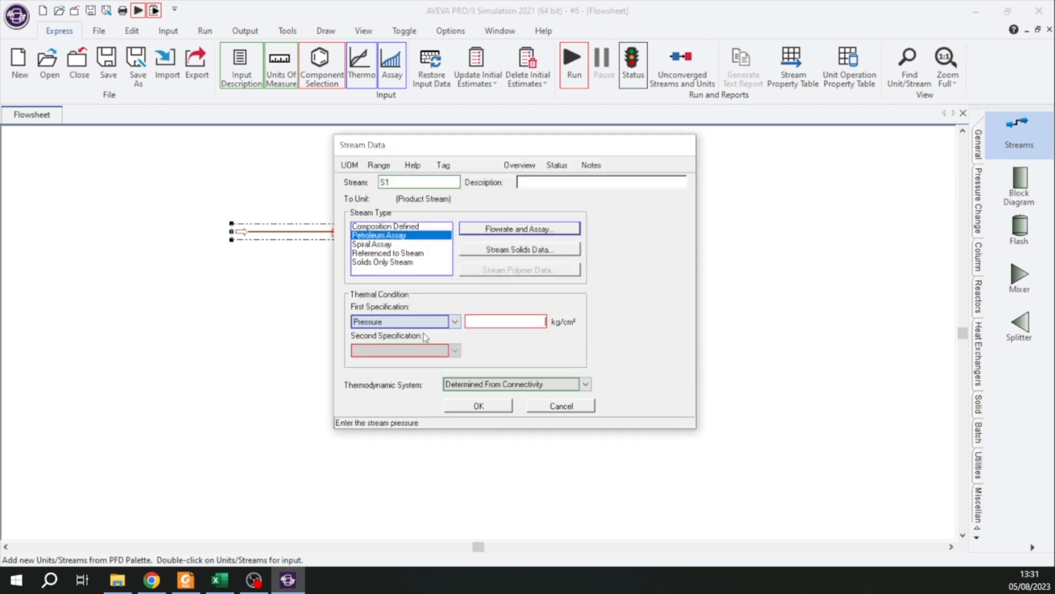
{"action": "left_click", "coordinate": [455, 322]}
{"action": "left_click", "coordinate": [418, 331]}
{"action": "left_click", "coordinate": [455, 350]}
{"action": "left_click", "coordinate": [413, 361]}
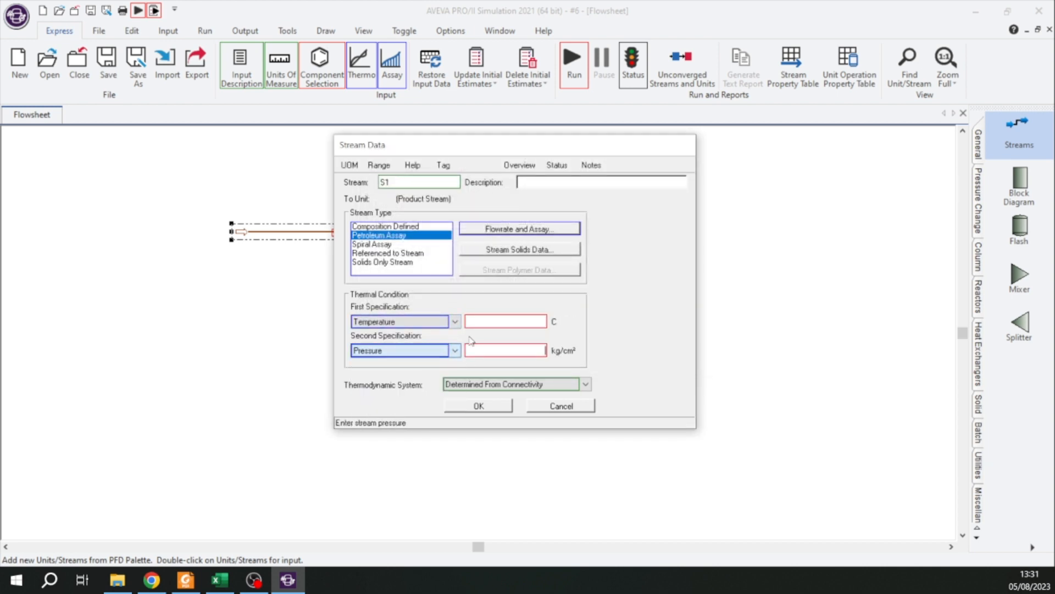
{"action": "left_click", "coordinate": [490, 322]}
{"action": "type", "text": "100"}
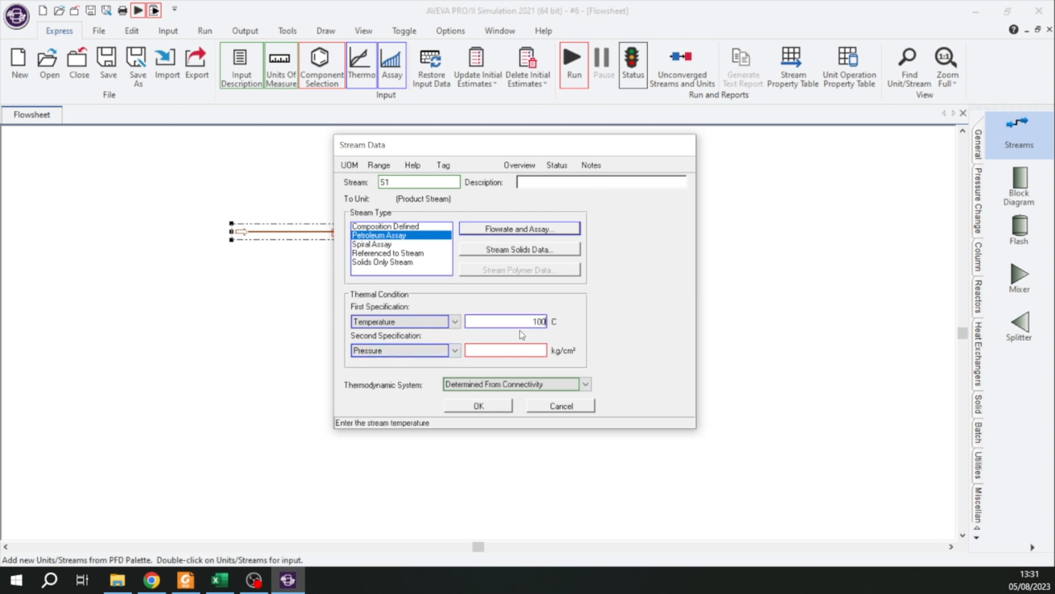
{"action": "left_click", "coordinate": [525, 352]}
{"action": "type", "text": "1"}
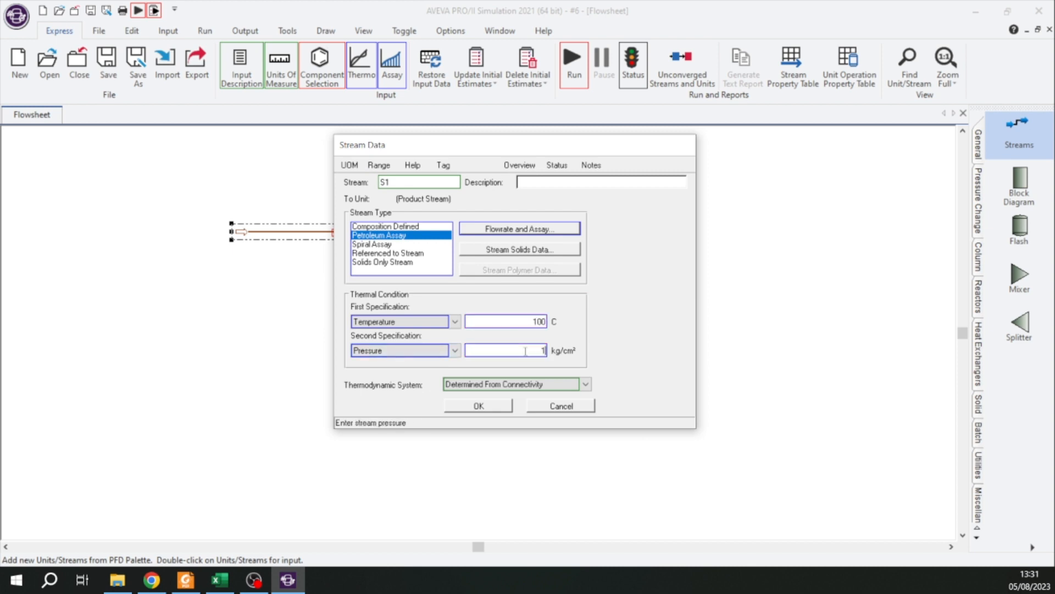
Step: Save the stream data and generate the assay pseudocomponents immediately
{"action": "left_click", "coordinate": [497, 406]}
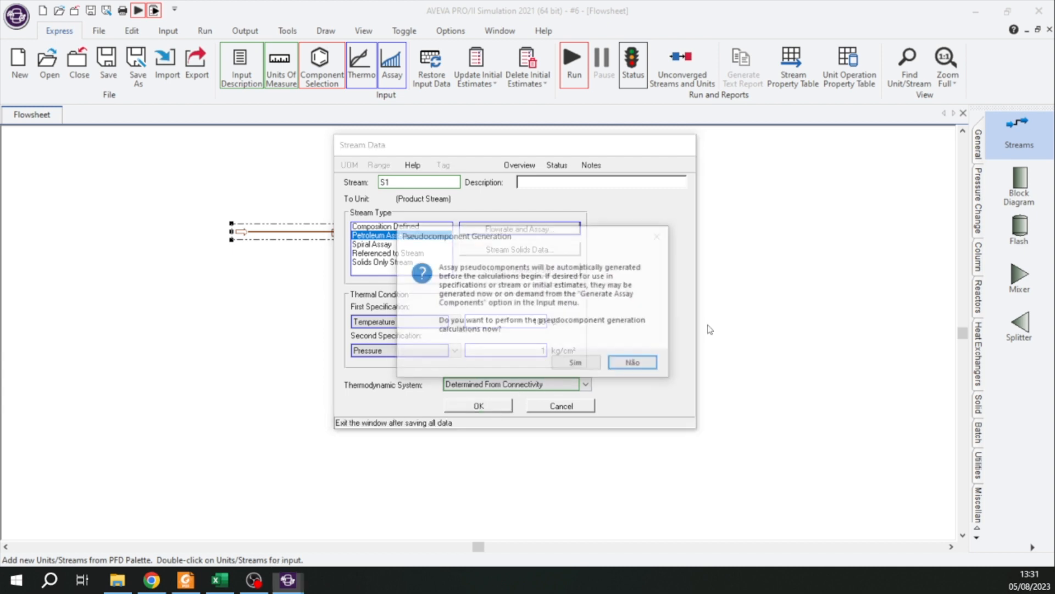
{"action": "left_click", "coordinate": [590, 364]}
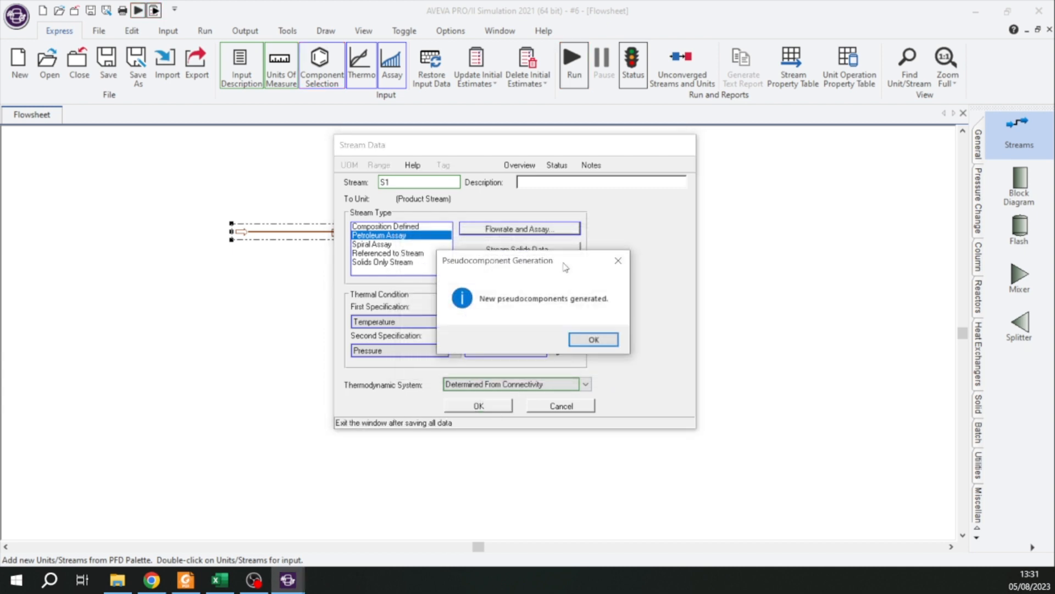
{"action": "left_click", "coordinate": [594, 340]}
Step: Rename stream S1 as ASSAY
{"action": "left_click", "coordinate": [368, 236]}
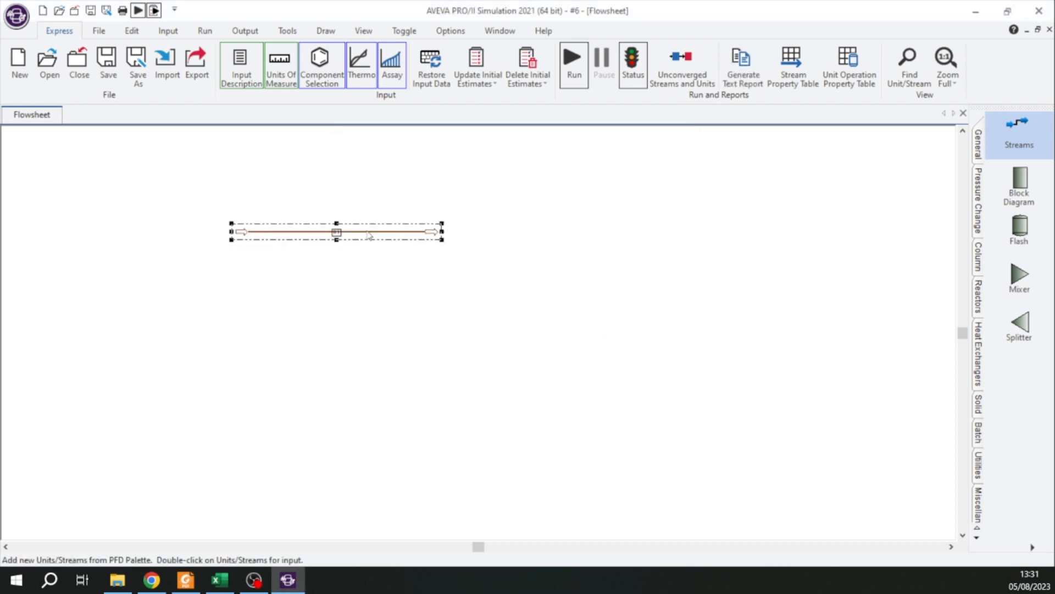
{"action": "double_click", "coordinate": [368, 235]}
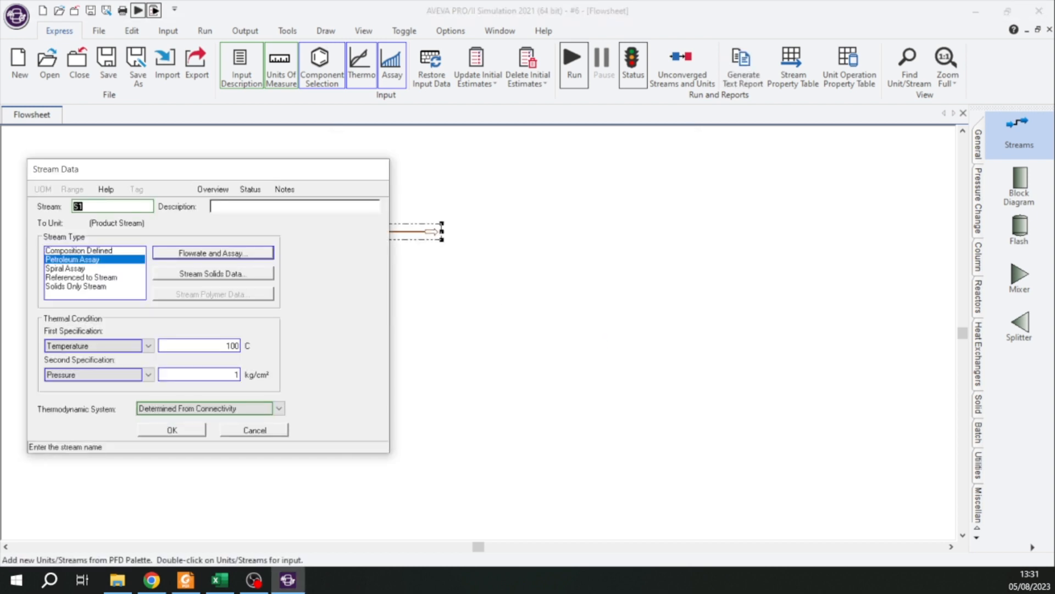
{"action": "type", "text": "ASSAY"}
{"action": "left_click", "coordinate": [172, 430]}
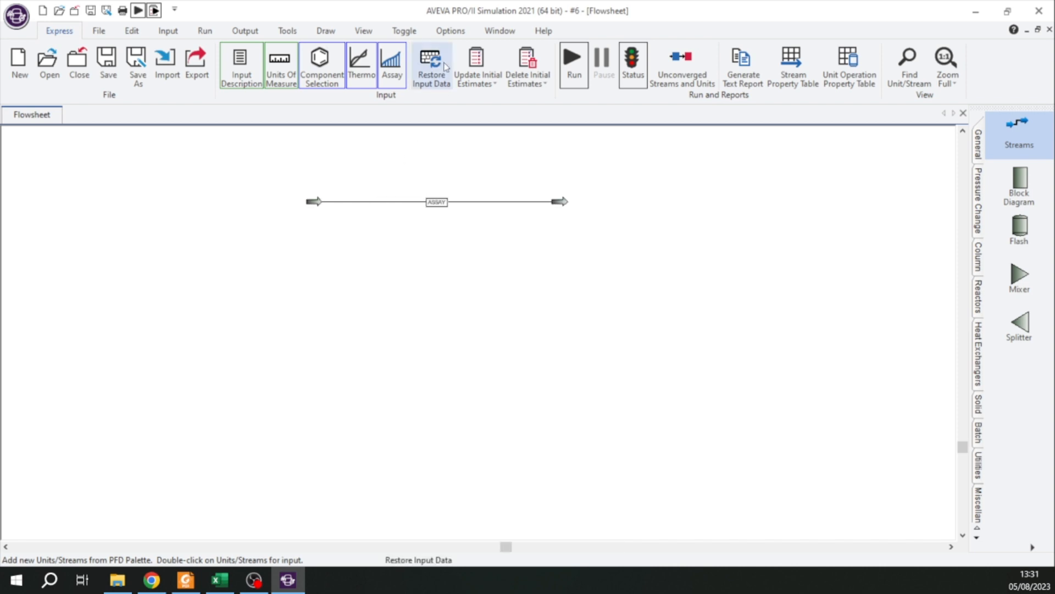
Step: Display the stream property bubbles on the flowsheet and move the ASSAY stream line down, clear of its labels
{"action": "left_click", "coordinate": [463, 30]}
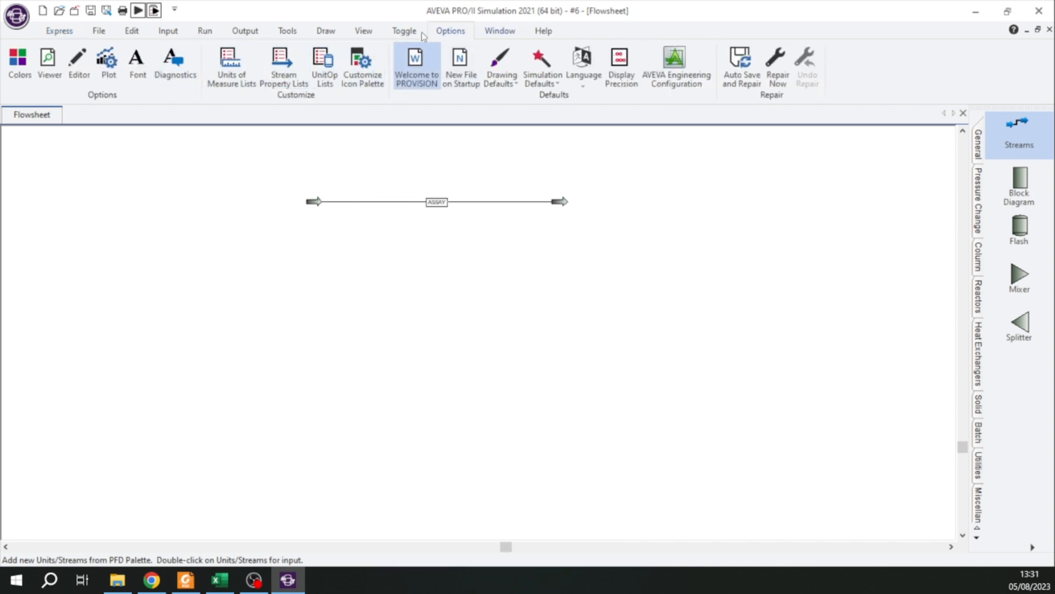
{"action": "left_click", "coordinate": [400, 32]}
{"action": "left_click", "coordinate": [131, 75]}
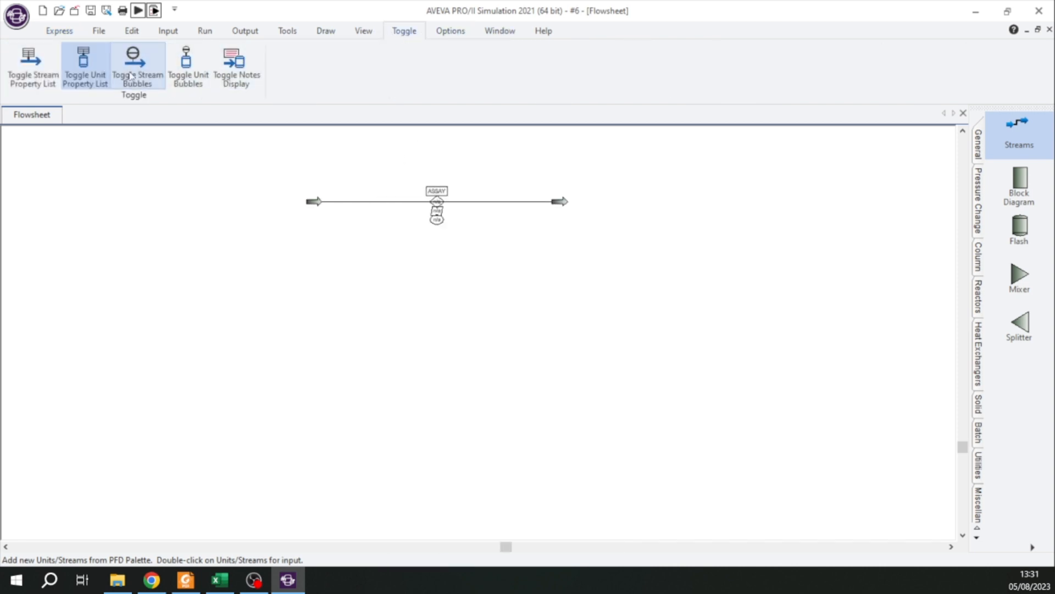
{"action": "left_click_drag", "start_coordinate": [432, 215], "coordinate": [437, 277]}
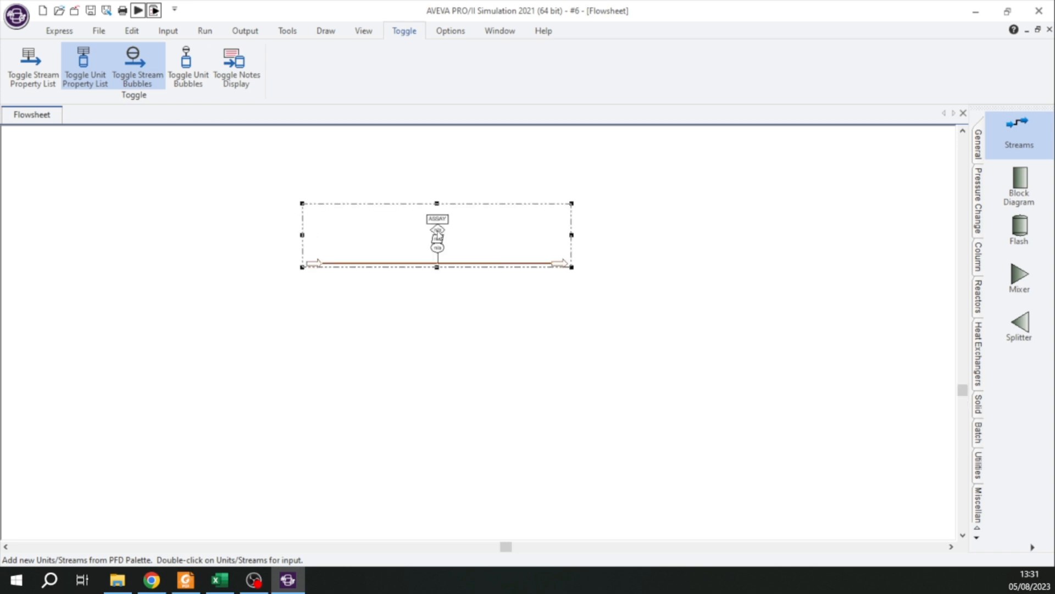
Step: Run the simulation, proceeding past the flowsheet status warning
{"action": "left_click", "coordinate": [438, 330]}
{"action": "left_click", "coordinate": [138, 10]}
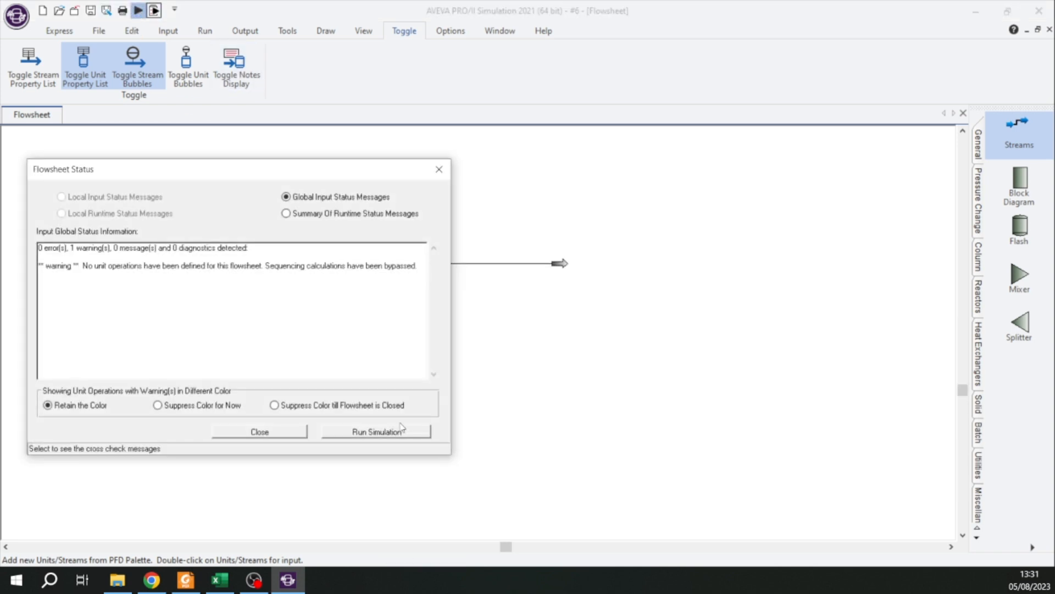
{"action": "left_click", "coordinate": [402, 429]}
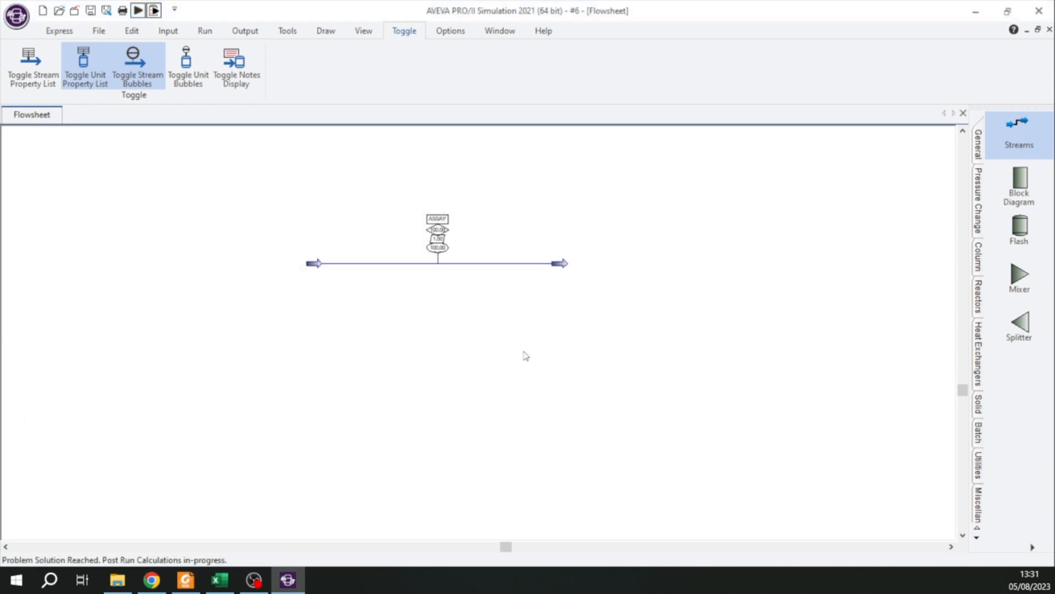
Step: Examine the pseudocomponents generated from the assay in the component selection list
{"action": "left_click", "coordinate": [59, 31]}
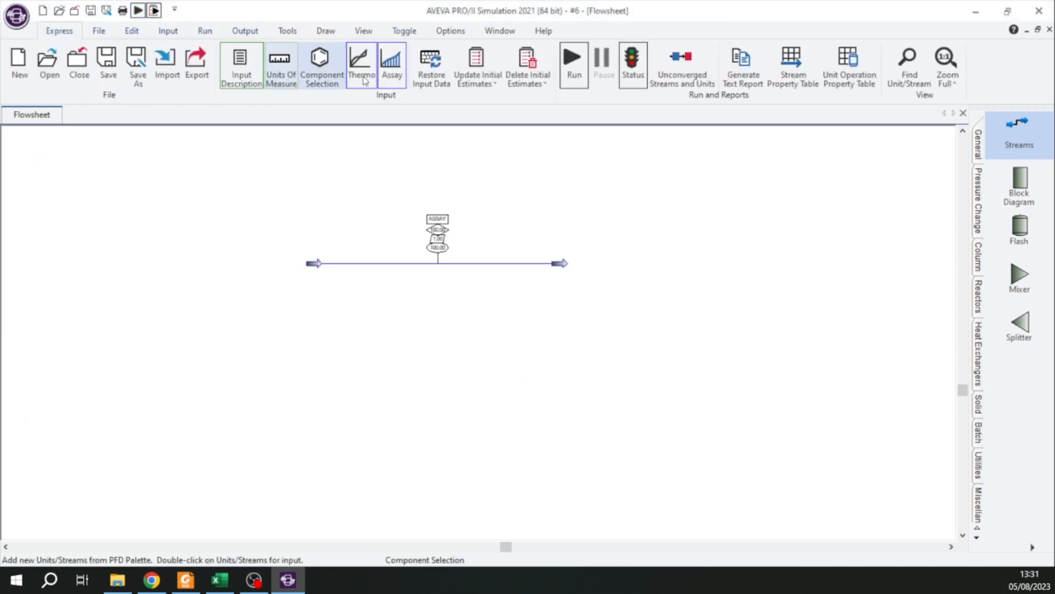
{"action": "left_click", "coordinate": [792, 66]}
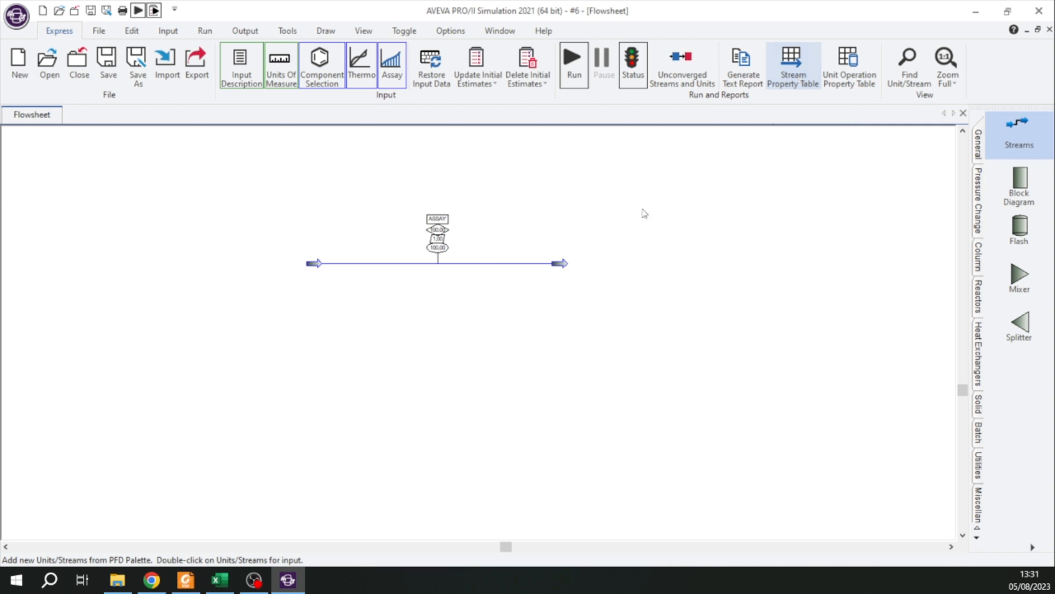
{"action": "left_click", "coordinate": [322, 66]}
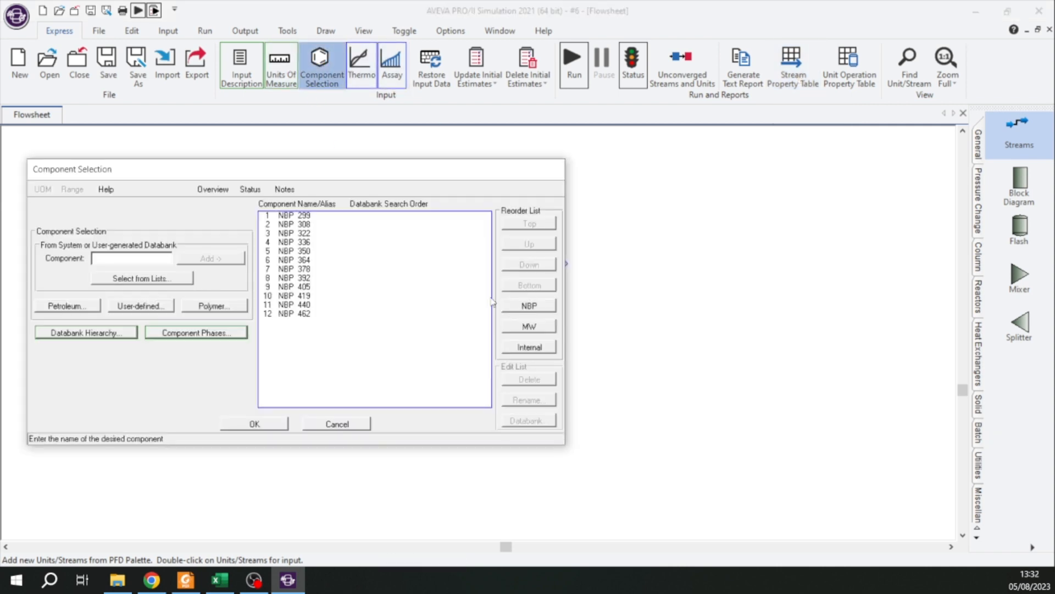
{"action": "left_click_drag", "start_coordinate": [448, 173], "coordinate": [638, 171]}
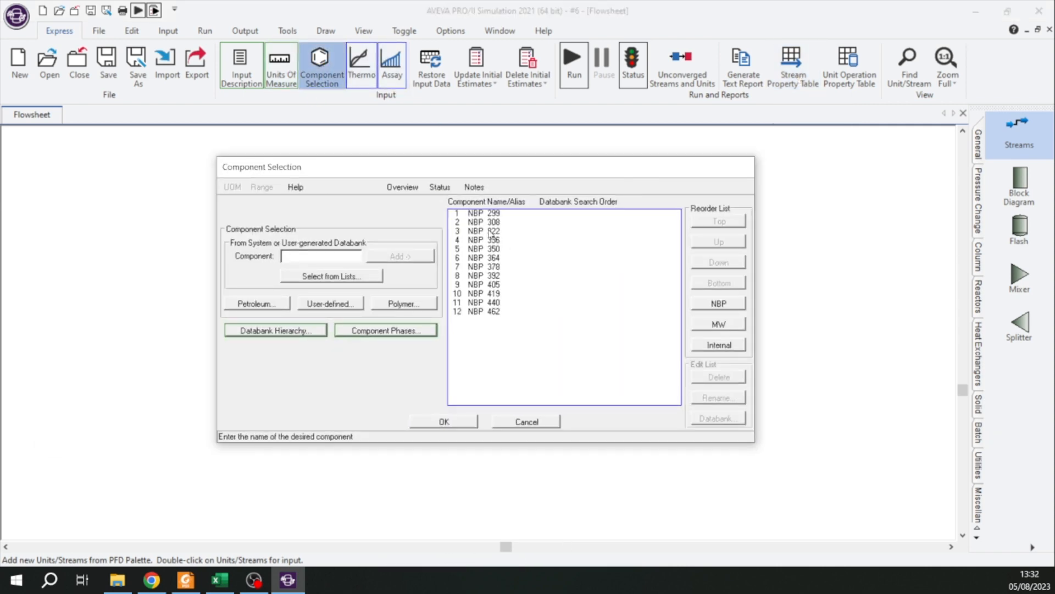
{"action": "left_click", "coordinate": [490, 303]}
{"action": "left_click", "coordinate": [489, 266]}
{"action": "left_click", "coordinate": [492, 231]}
{"action": "left_click", "coordinate": [496, 214]}
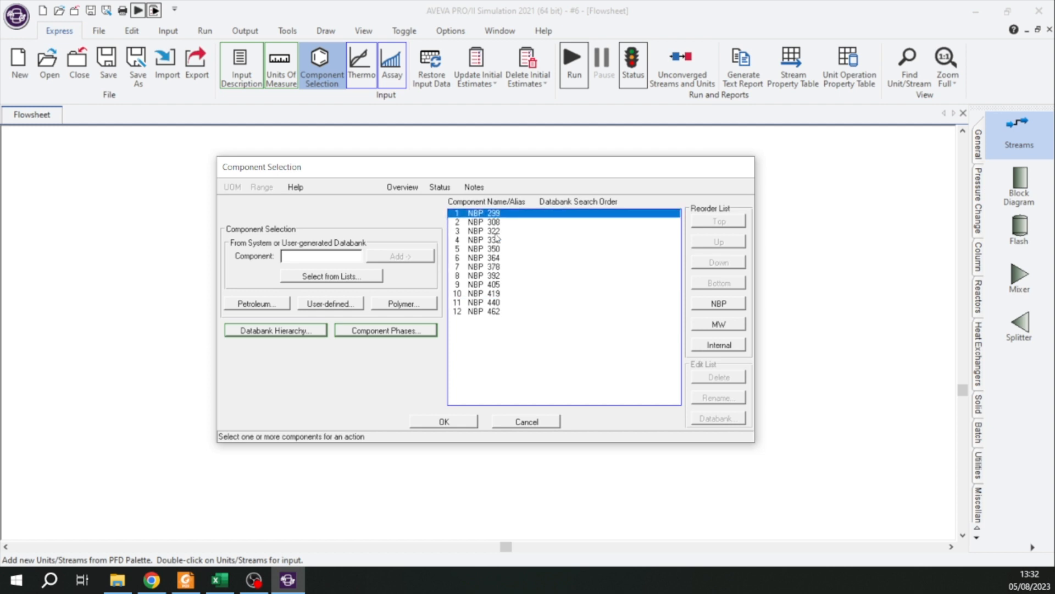
Step: Find Water in the component databank and add it to the simulation's component list
{"action": "left_click", "coordinate": [361, 282]}
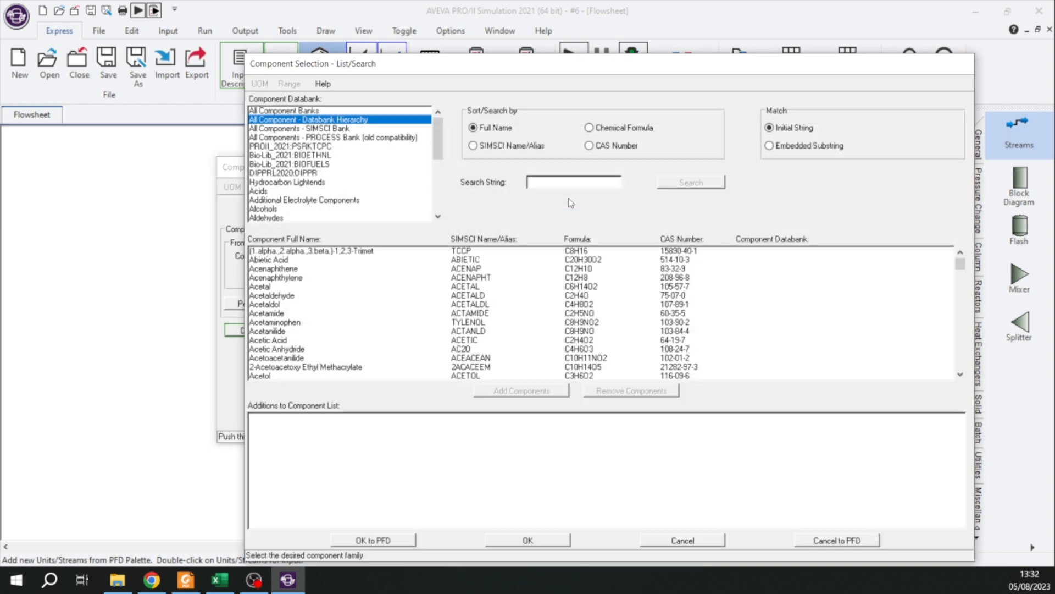
{"action": "left_click", "coordinate": [554, 182]}
{"action": "type", "text": "W"}
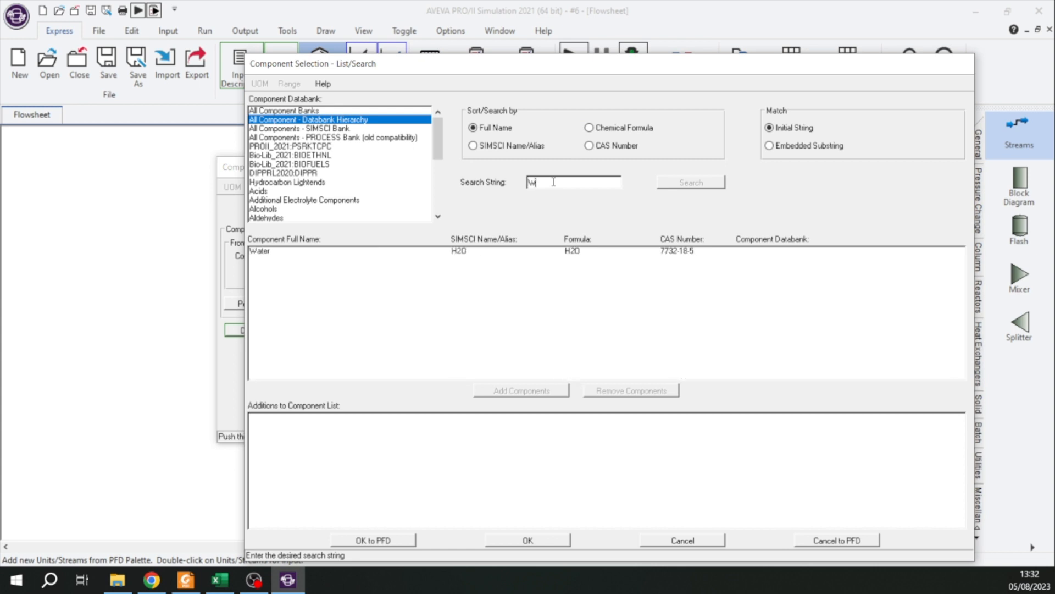
{"action": "type", "text": "ATER"}
{"action": "double_click", "coordinate": [443, 251]}
{"action": "left_click", "coordinate": [544, 540]}
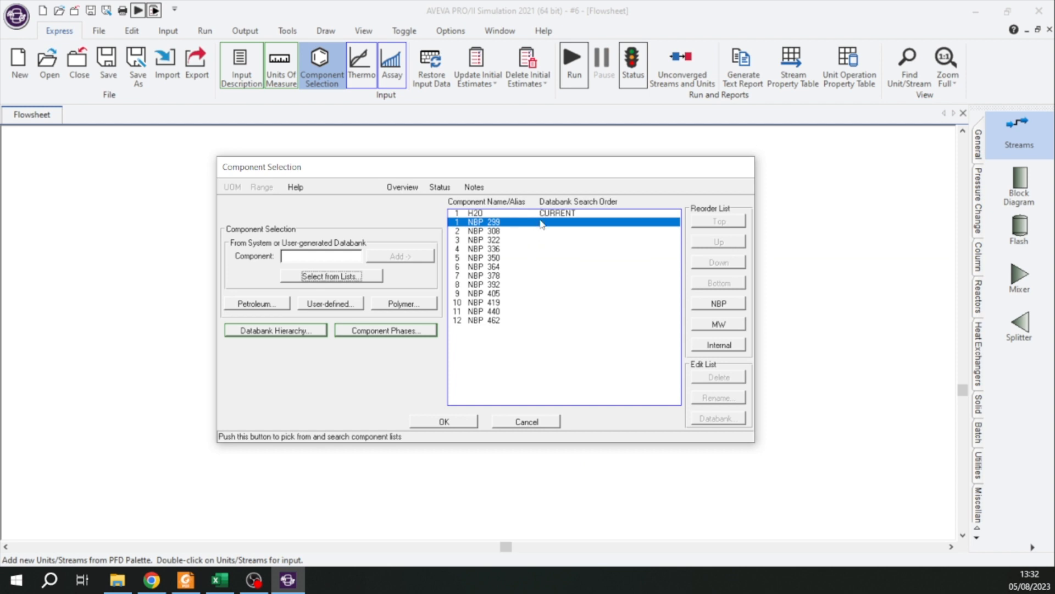
{"action": "left_click", "coordinate": [456, 423]}
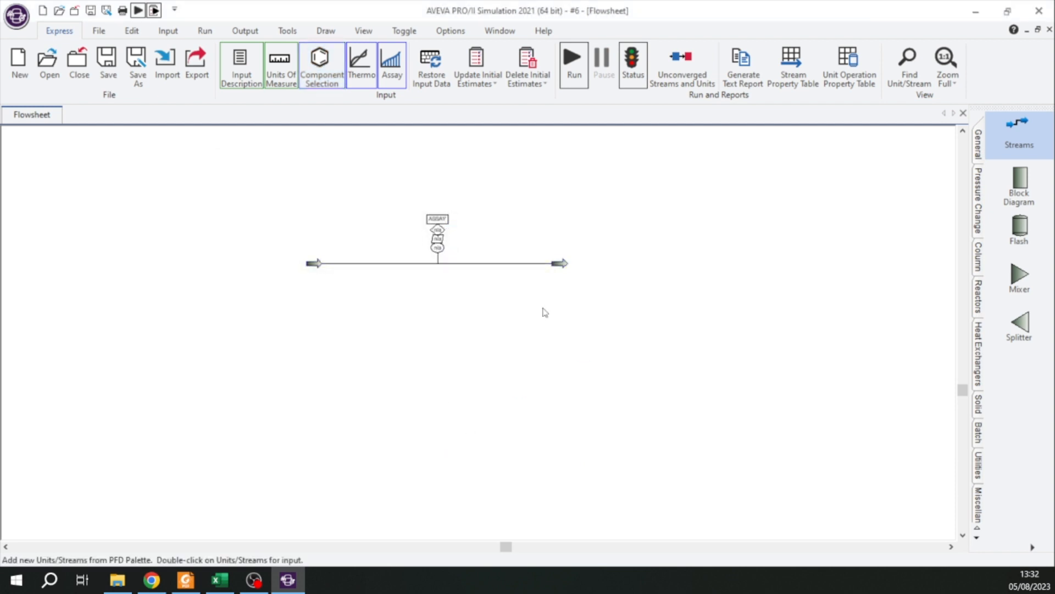
Step: Draw a second stream below the ASSAY stream and open its flowrate and composition specification
{"action": "left_click", "coordinate": [1010, 149]}
{"action": "mouse_move", "coordinate": [315, 335]}
{"action": "left_mouse_down"}
{"action": "mouse_move", "coordinate": [554, 335]}
{"action": "mouse_move", "coordinate": [553, 346]}
{"action": "mouse_move", "coordinate": [566, 324]}
{"action": "left_mouse_up"}
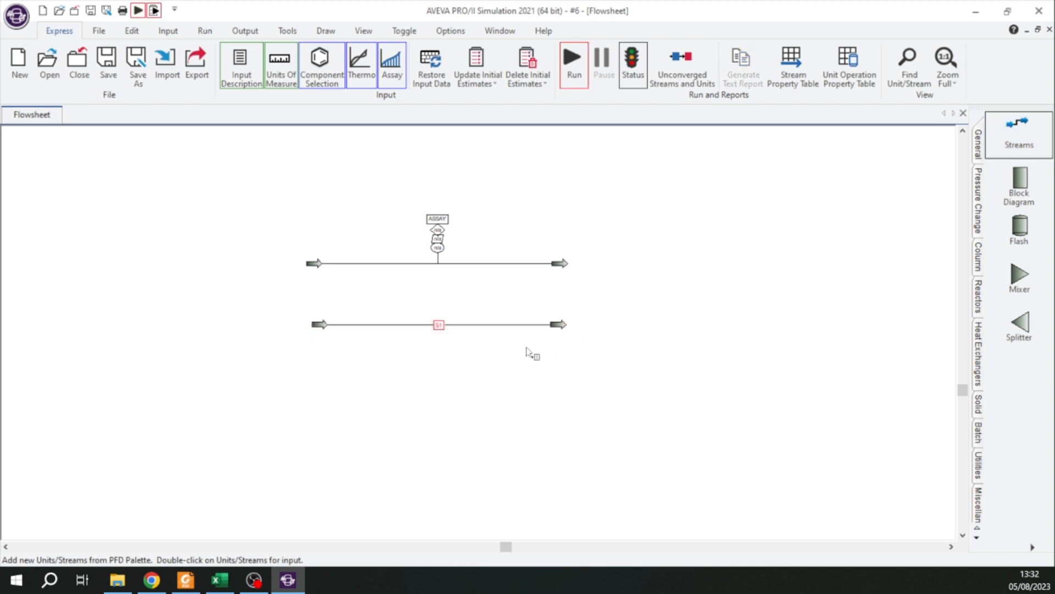
{"action": "left_click", "coordinate": [502, 329]}
{"action": "double_click", "coordinate": [502, 326]}
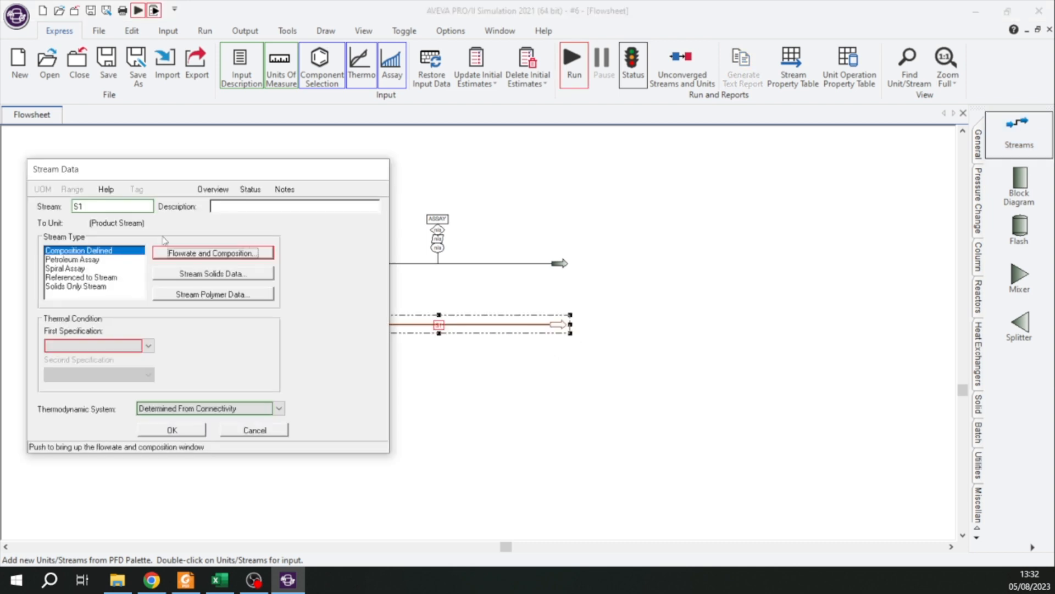
{"action": "left_click", "coordinate": [191, 253]}
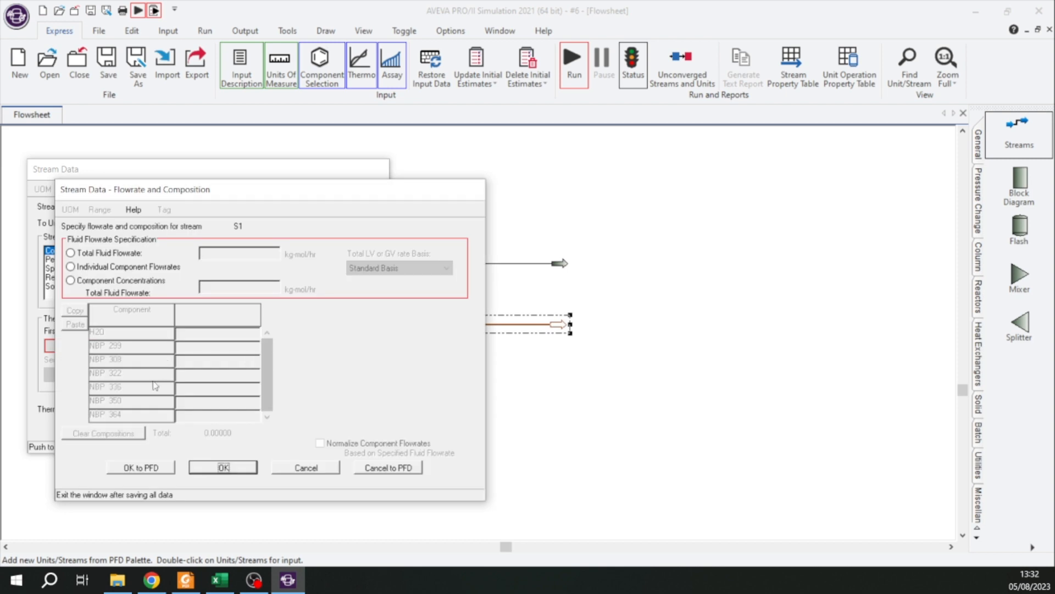
Step: Set the new stream's total fluid flowrate to 100 kg/hr on a mass basis and its H2O composition to 1
{"action": "left_click", "coordinate": [240, 254]}
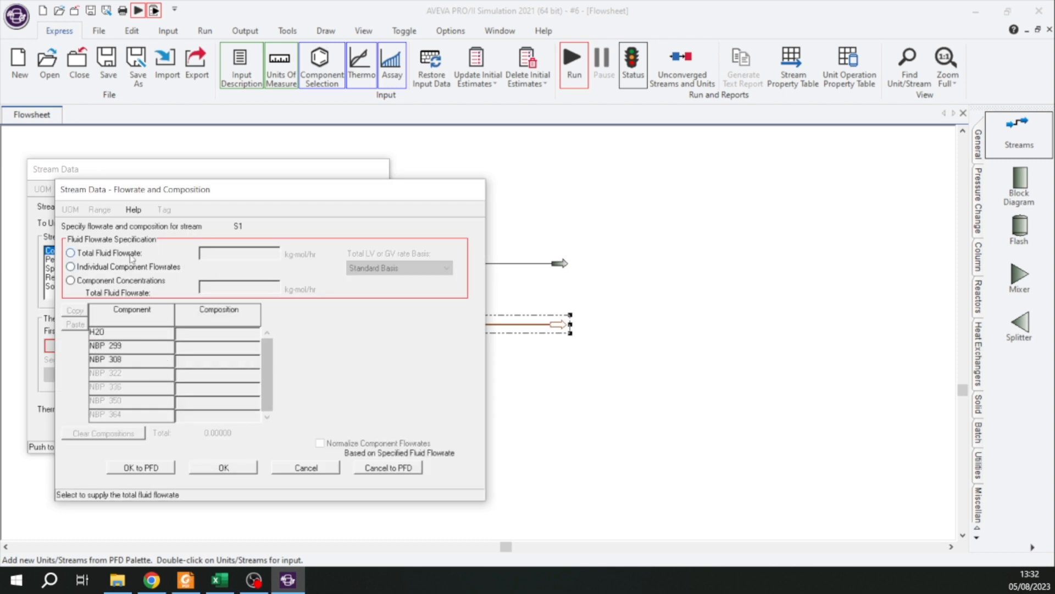
{"action": "double_click", "coordinate": [212, 254]}
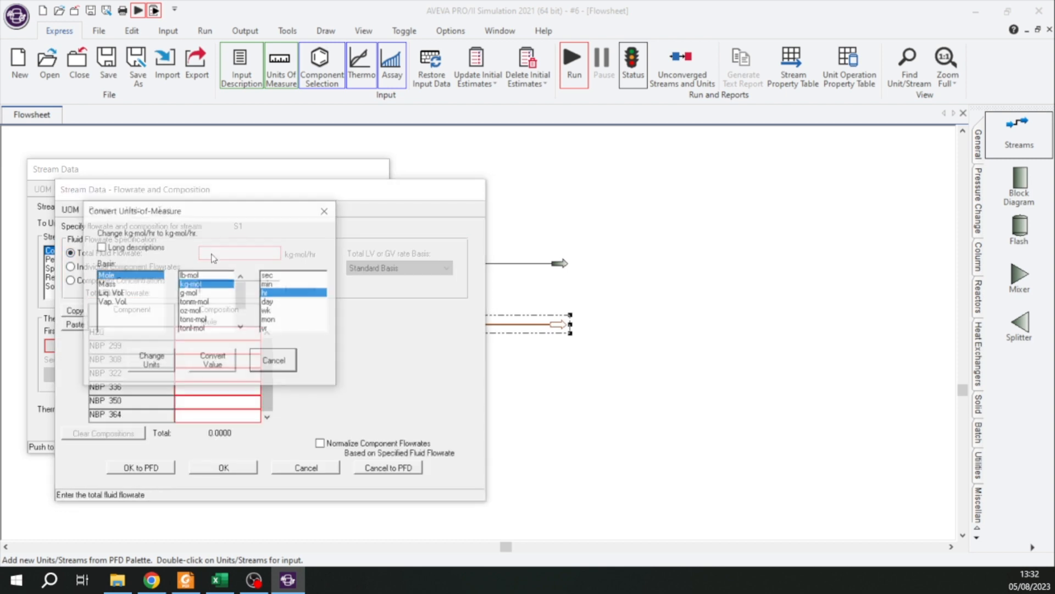
{"action": "left_click", "coordinate": [110, 283]}
{"action": "left_click", "coordinate": [154, 363]}
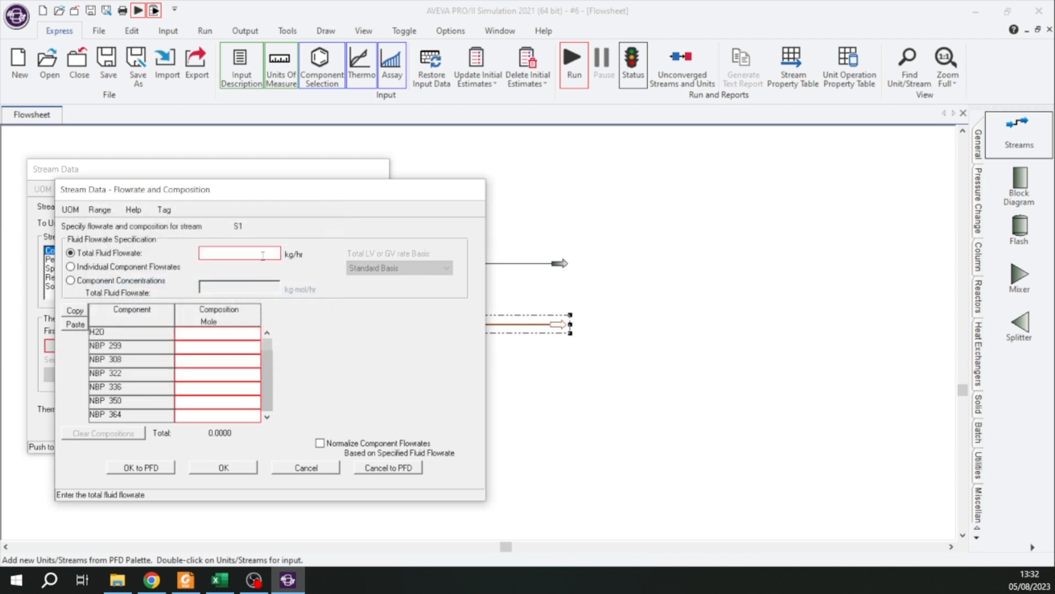
{"action": "type", "text": "100"}
{"action": "left_click", "coordinate": [231, 332]}
{"action": "type", "text": "1"}
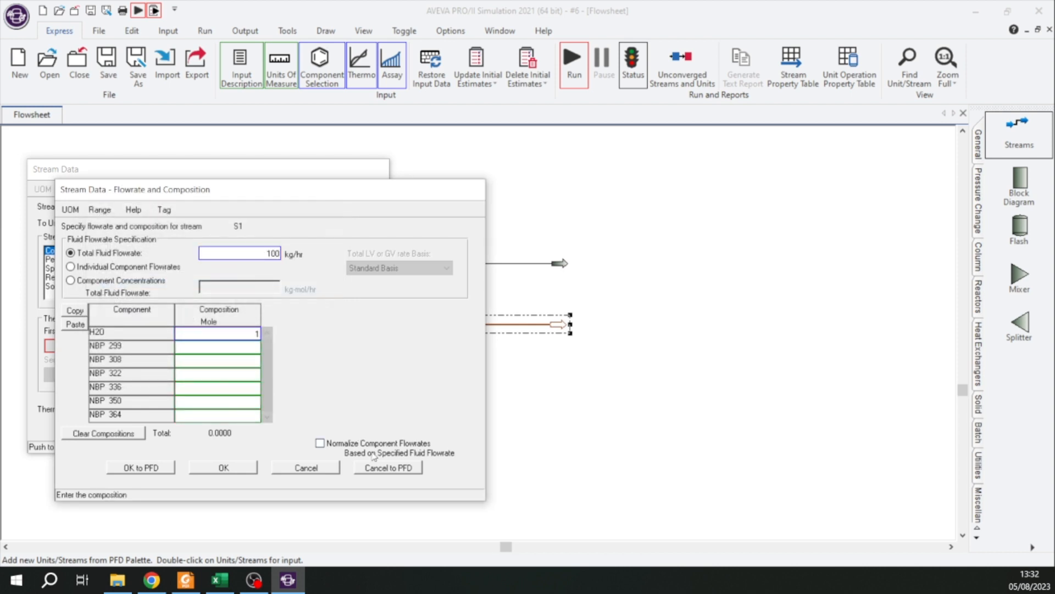
Step: Accept the S1 composition and define its thermal condition with a temperature of 95 C and a pressure of 1 kg/cm²
{"action": "left_click", "coordinate": [208, 467]}
{"action": "left_click", "coordinate": [127, 344]}
{"action": "left_click", "coordinate": [124, 356]}
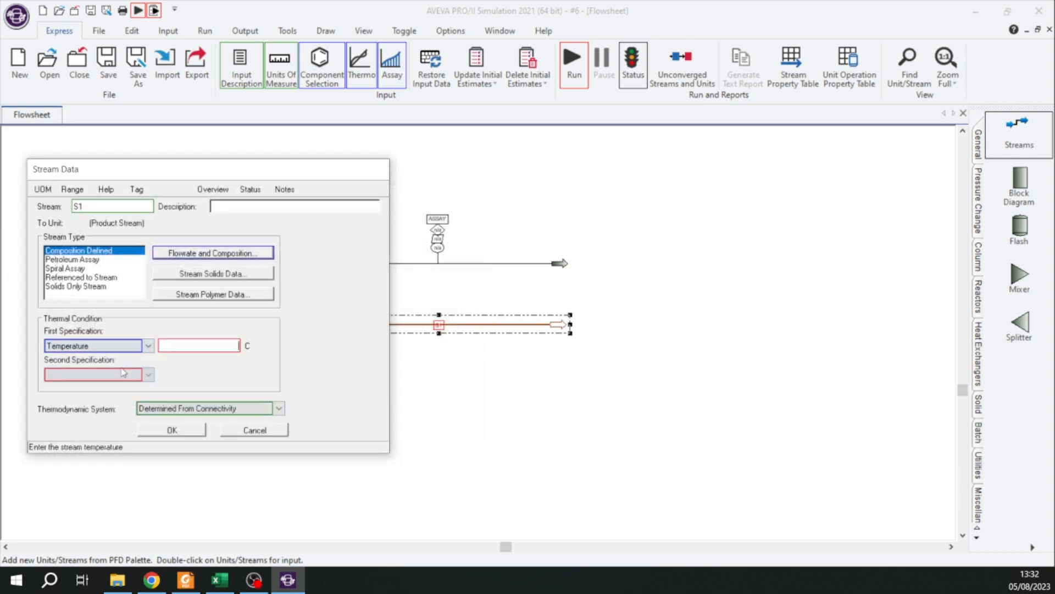
{"action": "left_click", "coordinate": [123, 374]}
{"action": "left_click", "coordinate": [122, 387]}
{"action": "left_click", "coordinate": [211, 345]}
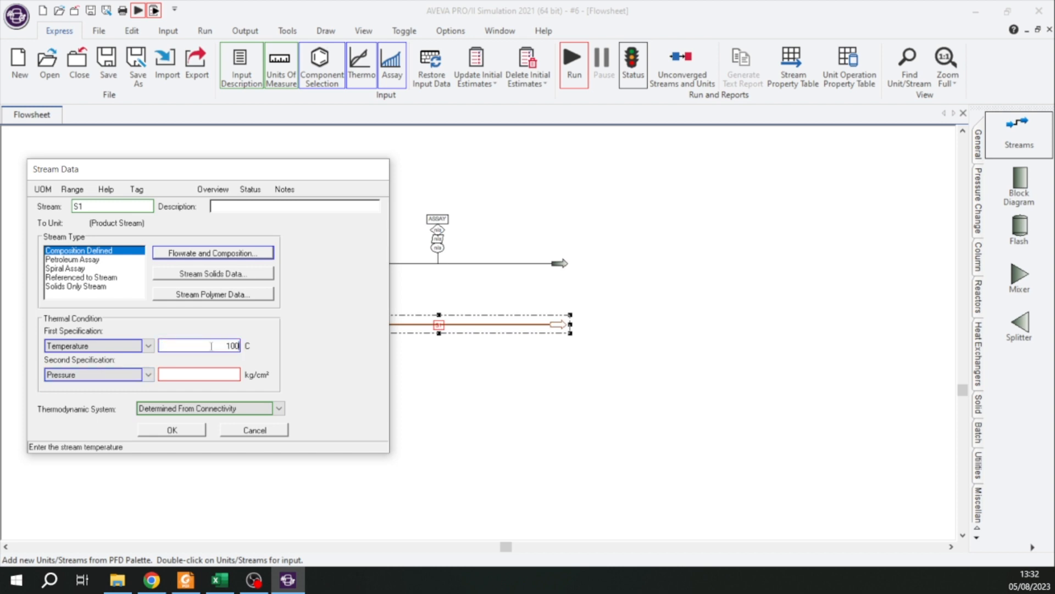
{"action": "left_click_drag", "start_coordinate": [216, 346], "coordinate": [309, 353]}
{"action": "type", "text": "95"}
{"action": "left_click", "coordinate": [211, 369]}
{"action": "type", "text": "1"}
{"action": "left_click", "coordinate": [189, 430]}
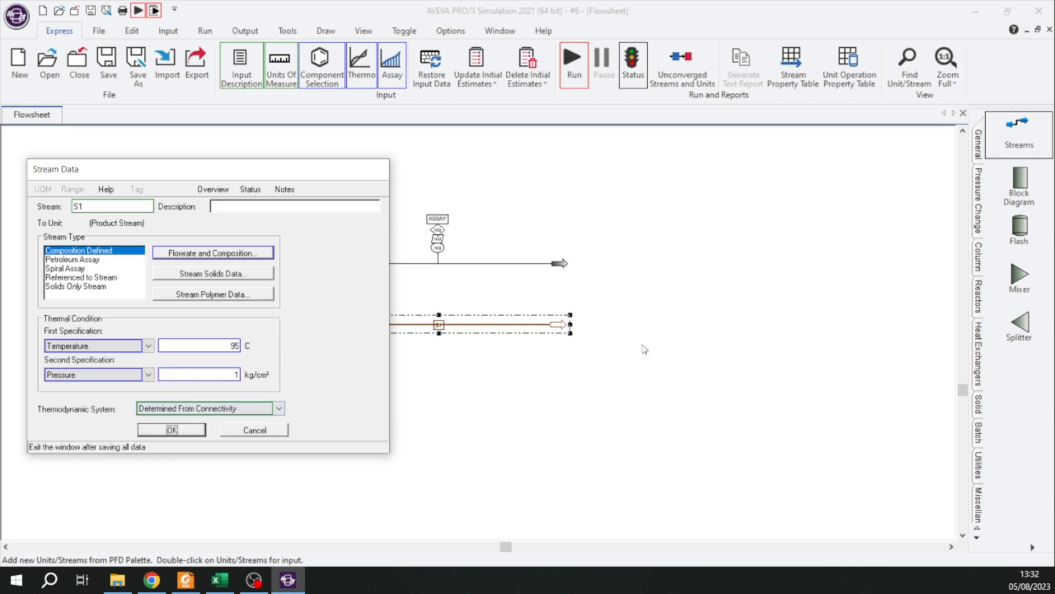
{"action": "left_click", "coordinate": [655, 315]}
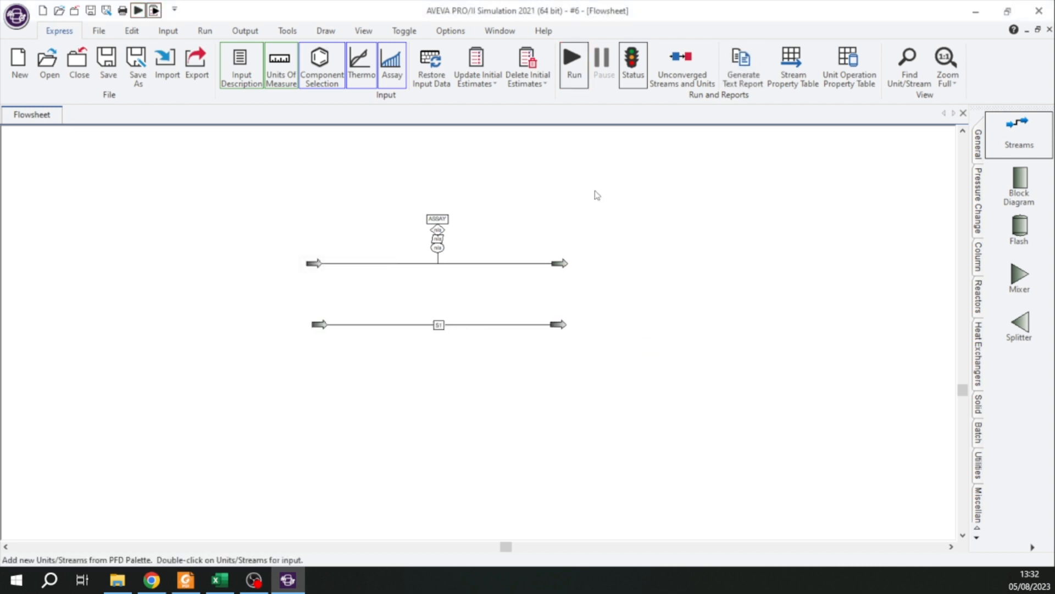
Step: Toggle the stream bubbles so stream S1 has them too, and move its label above the stream line
{"action": "left_click", "coordinate": [459, 32]}
{"action": "left_click", "coordinate": [498, 30]}
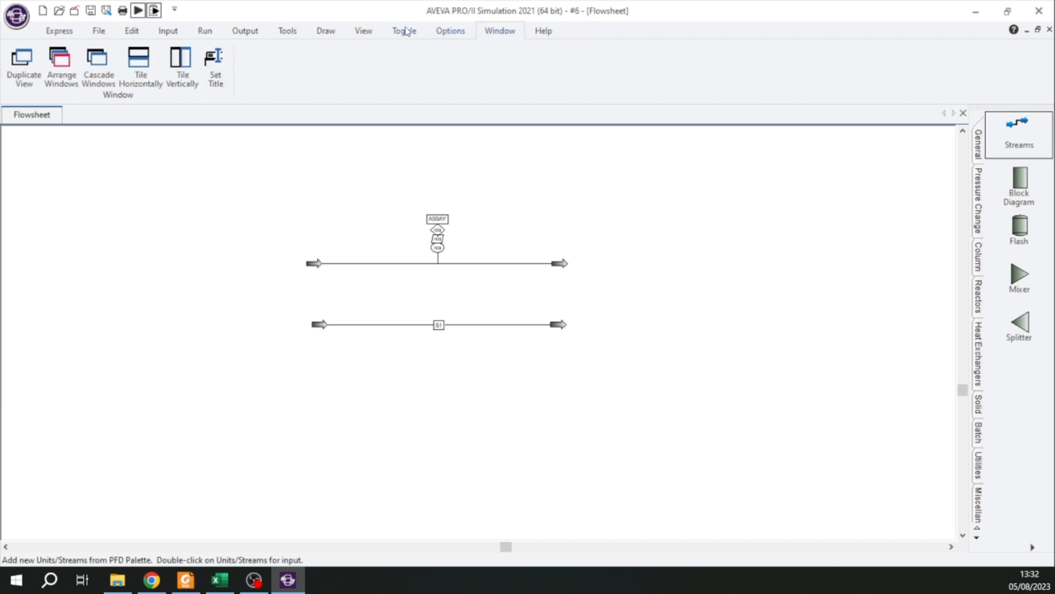
{"action": "left_click", "coordinate": [415, 35]}
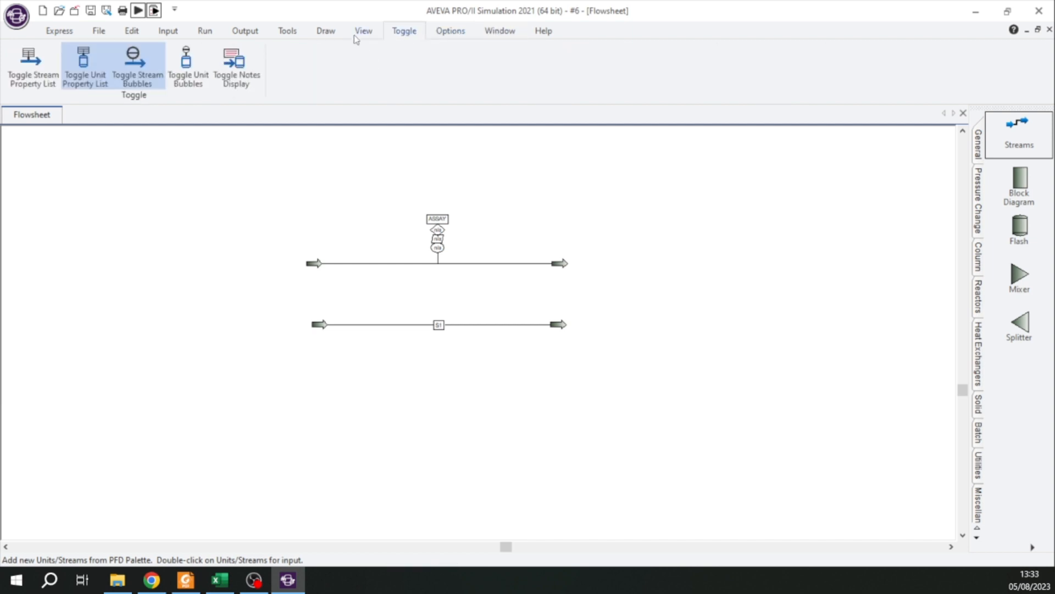
{"action": "left_click", "coordinate": [142, 75]}
{"action": "left_click", "coordinate": [142, 76]}
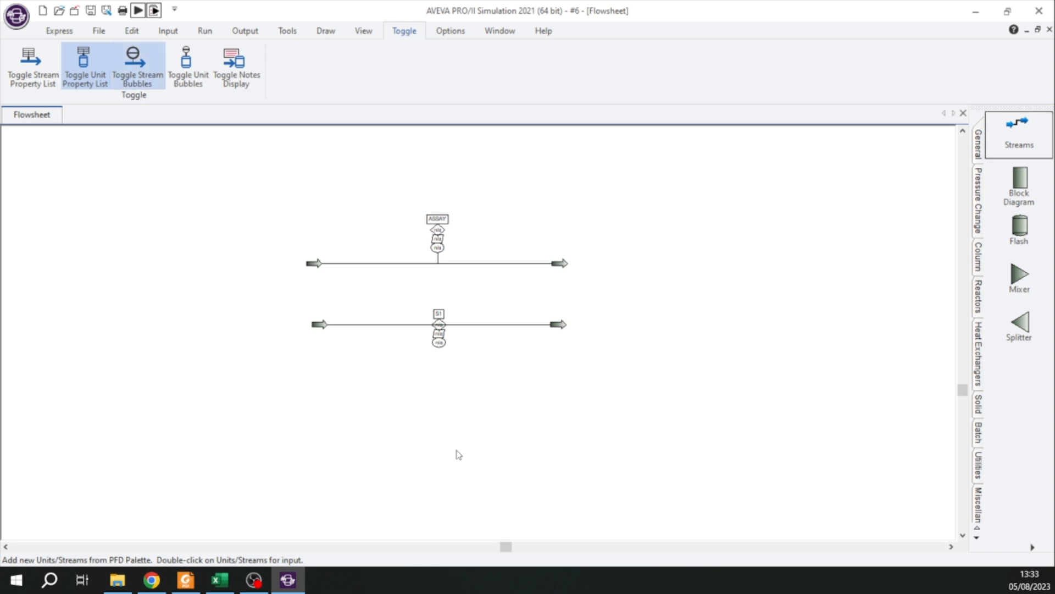
{"action": "left_click_drag", "start_coordinate": [433, 330], "coordinate": [429, 296]}
{"action": "scroll", "coordinate": [440, 306], "scroll_direction": "up", "scroll_amount": 1}
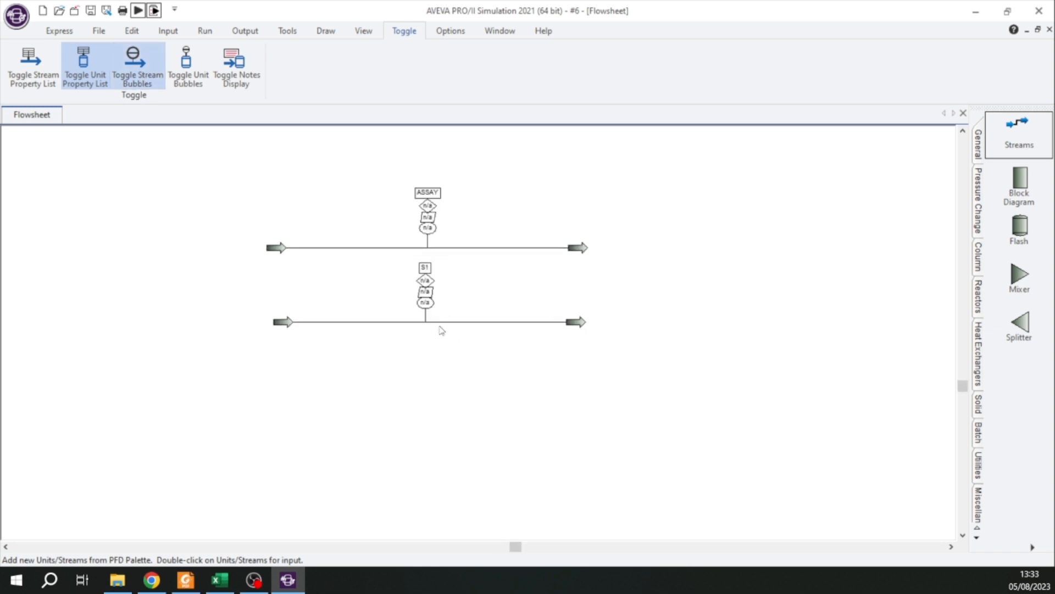
Step: Rename stream S1 as AGUA and run the simulation
{"action": "double_click", "coordinate": [438, 325]}
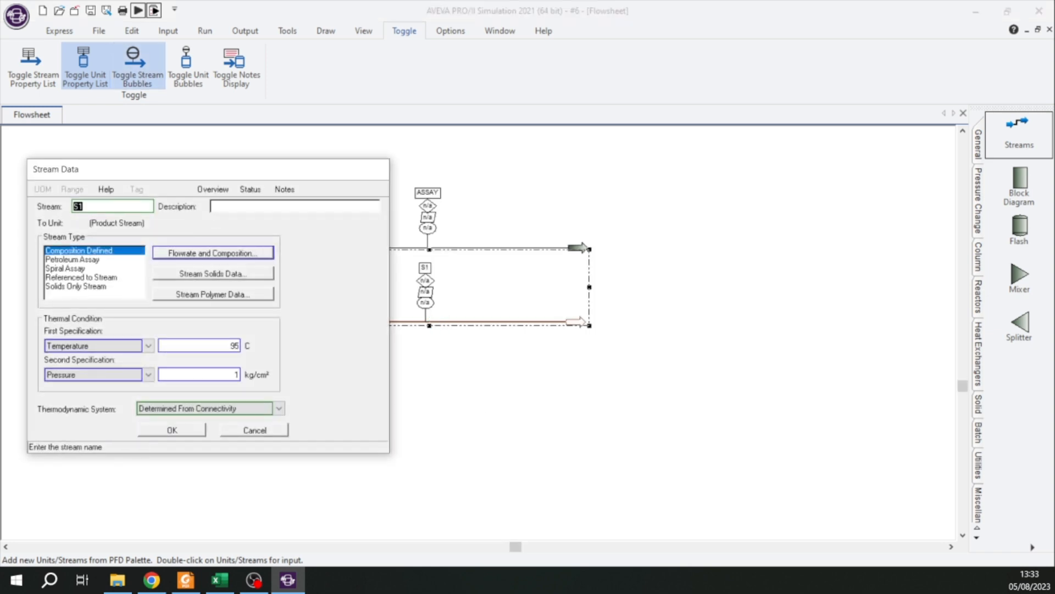
{"action": "type", "text": "AGUA"}
{"action": "left_click", "coordinate": [182, 431]}
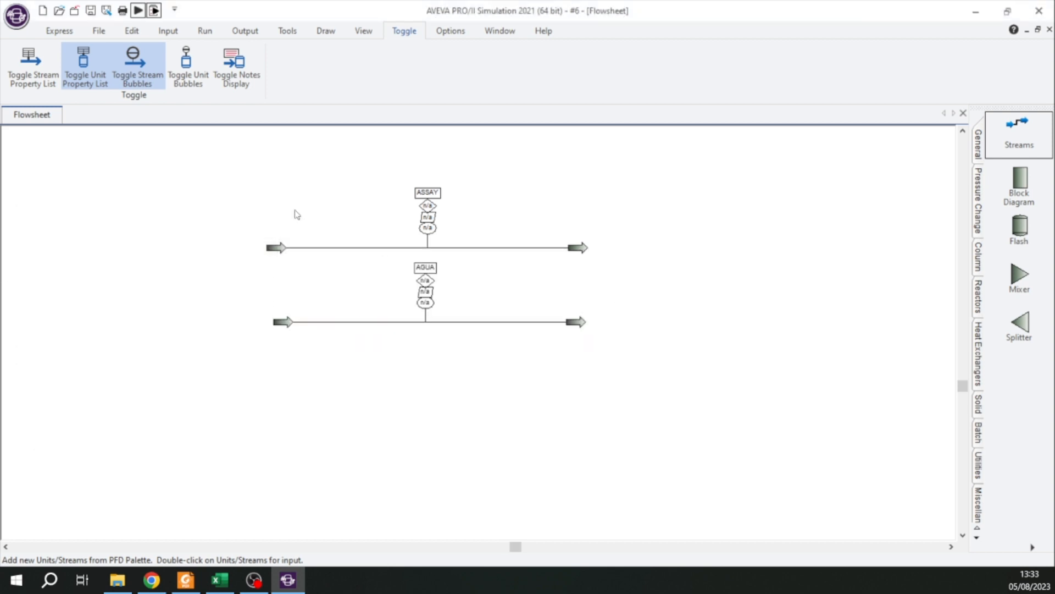
{"action": "left_click", "coordinate": [138, 10]}
{"action": "left_click", "coordinate": [350, 432]}
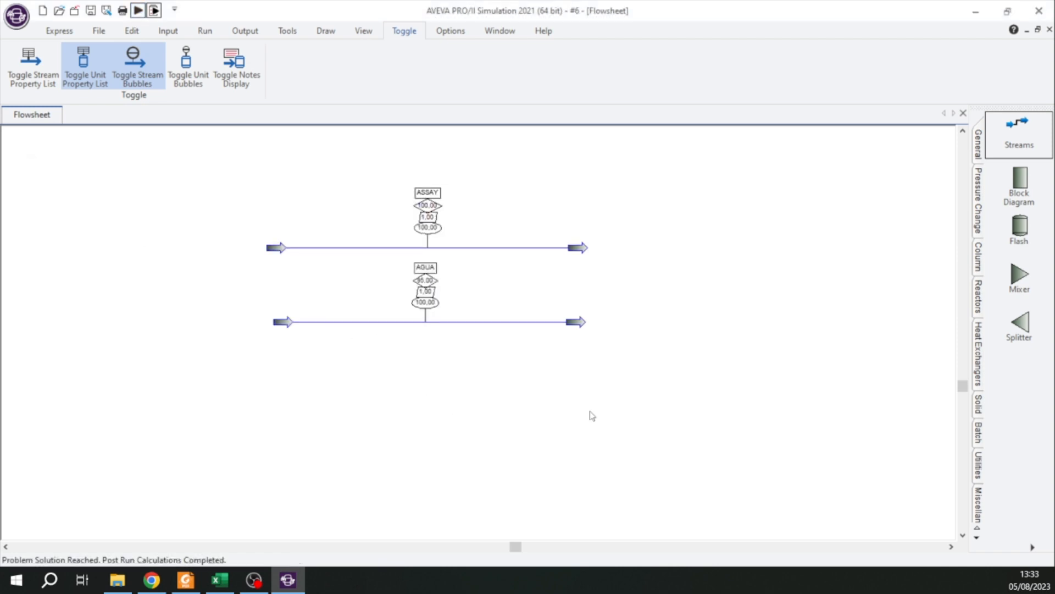
Step: Place a stream property table on the flowsheet to the right of the ASSAY and AGUA streams
{"action": "scroll", "coordinate": [519, 386], "scroll_direction": "right", "scroll_amount": 3}
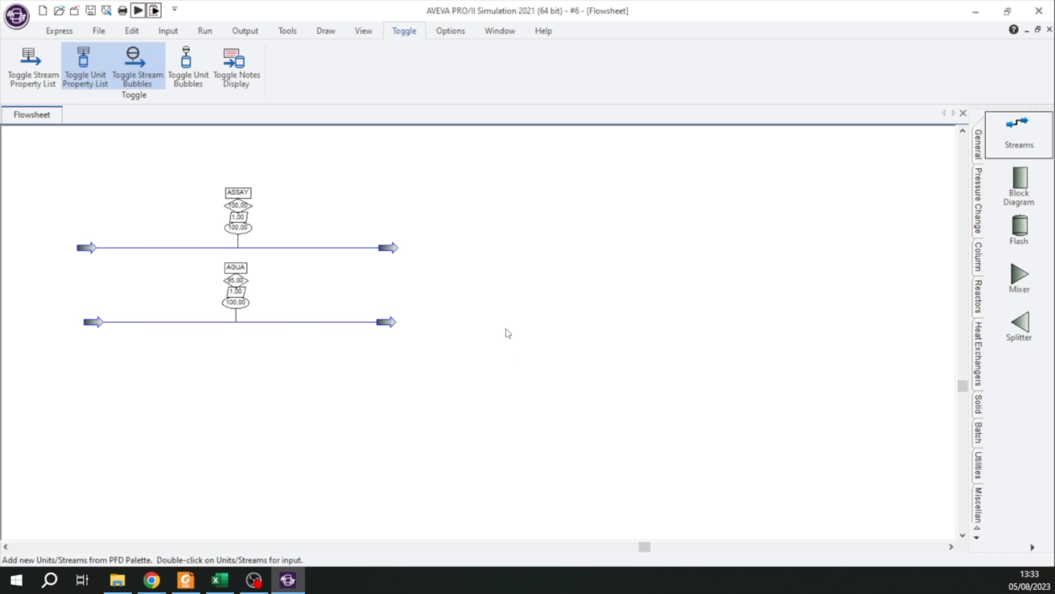
{"action": "left_click", "coordinate": [65, 34]}
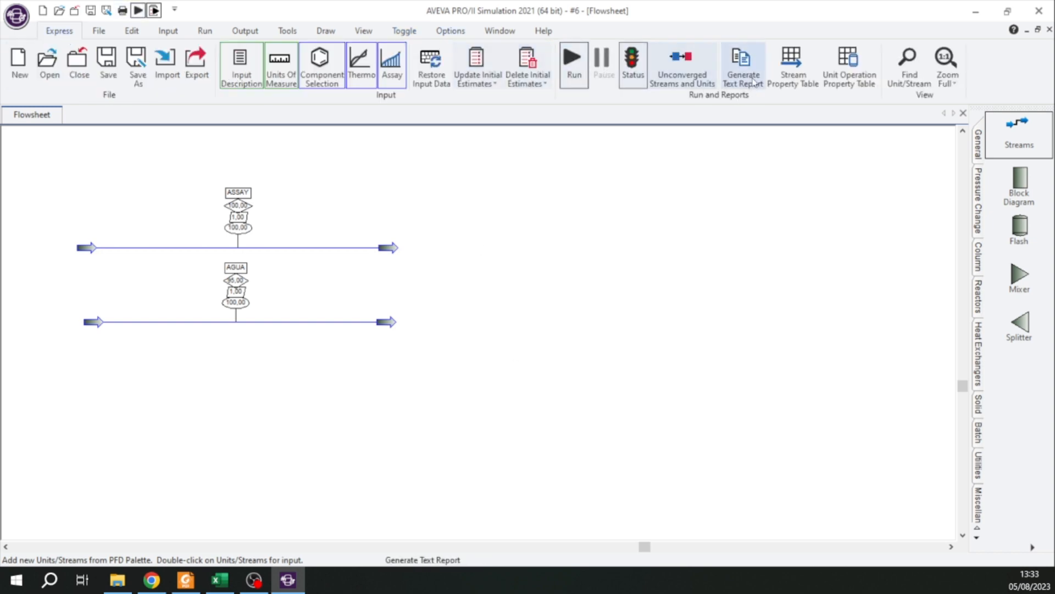
{"action": "left_click", "coordinate": [793, 69]}
{"action": "left_click", "coordinate": [491, 203]}
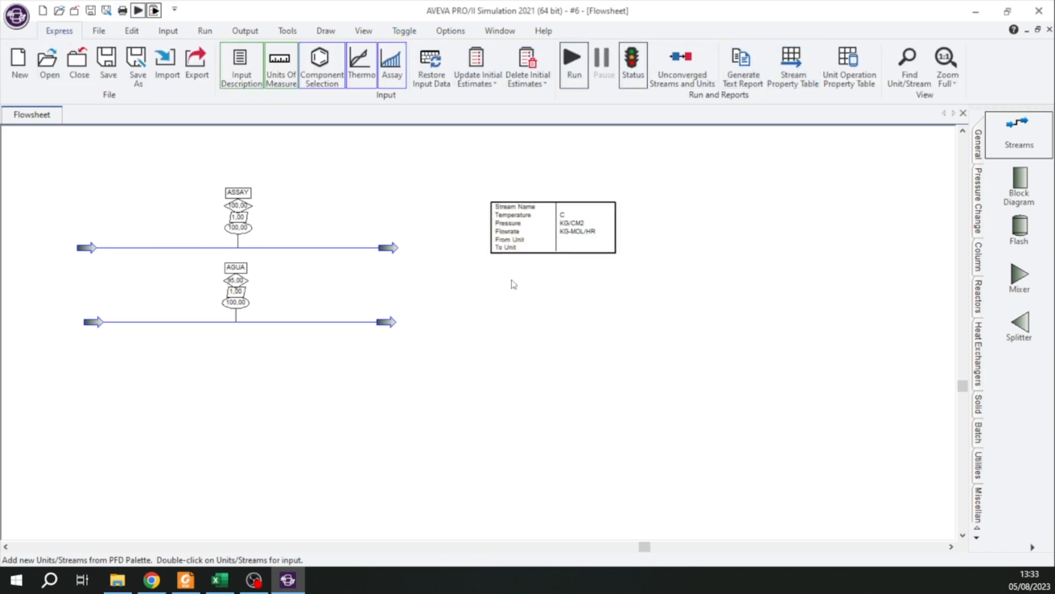
Step: Configure the stream property table to use the PROPRIEDADES property list and display the AGUA and ASSAY streams
{"action": "double_click", "coordinate": [558, 231]}
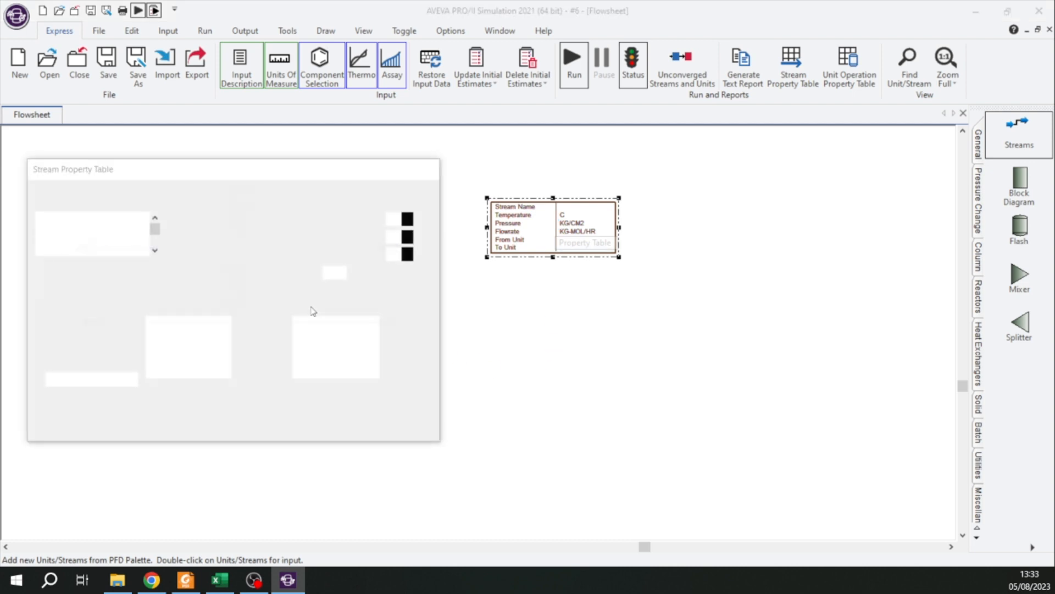
{"action": "scroll", "coordinate": [157, 252], "scroll_direction": "down", "scroll_amount": 2}
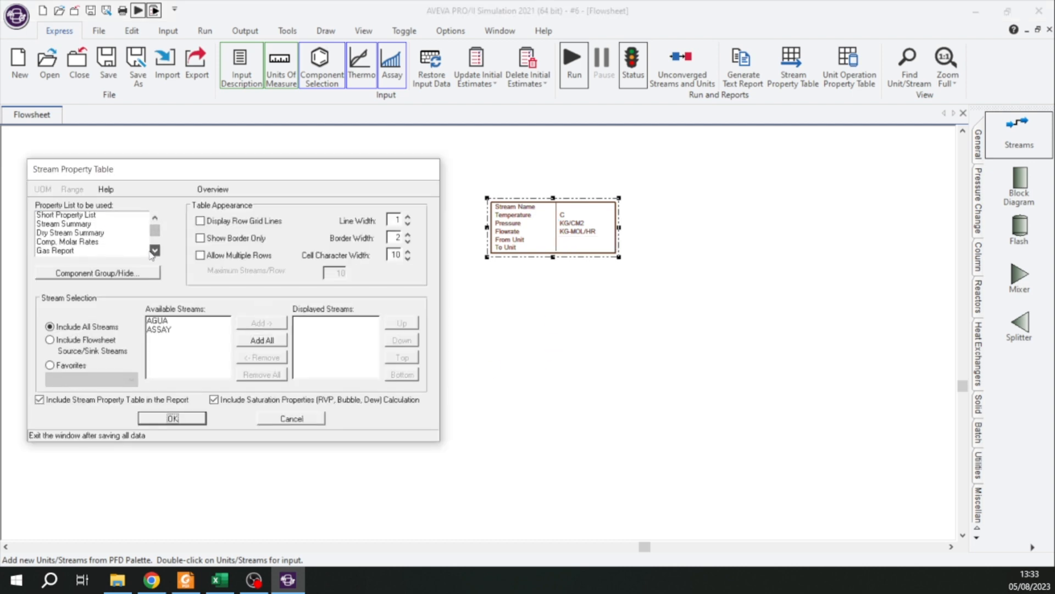
{"action": "left_click", "coordinate": [145, 252]}
{"action": "left_click", "coordinate": [155, 251]}
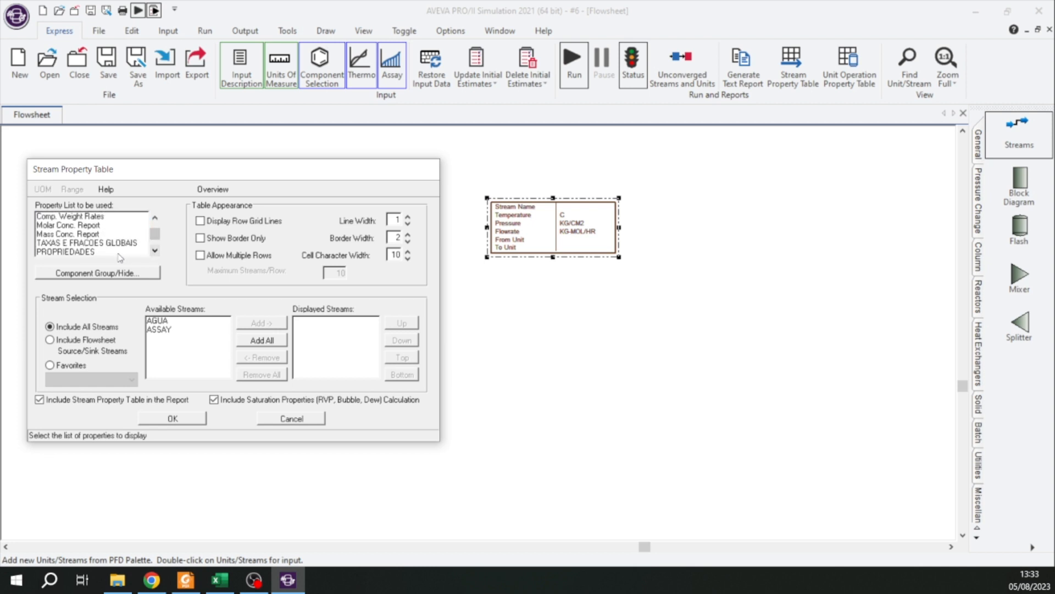
{"action": "left_click", "coordinate": [121, 252]}
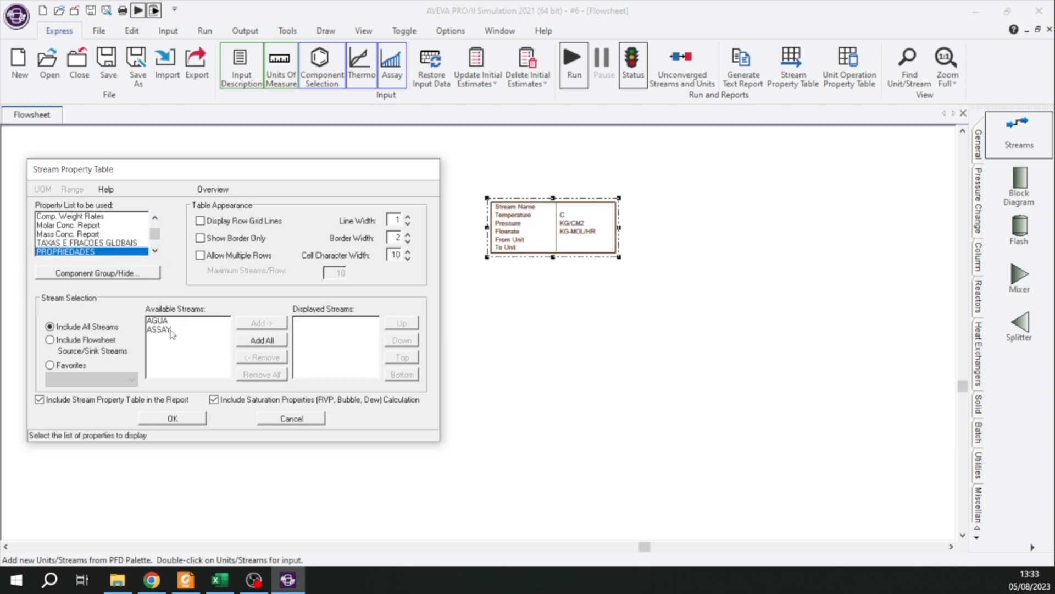
{"action": "left_click_drag", "start_coordinate": [169, 329], "coordinate": [164, 322]}
{"action": "left_click", "coordinate": [260, 324]}
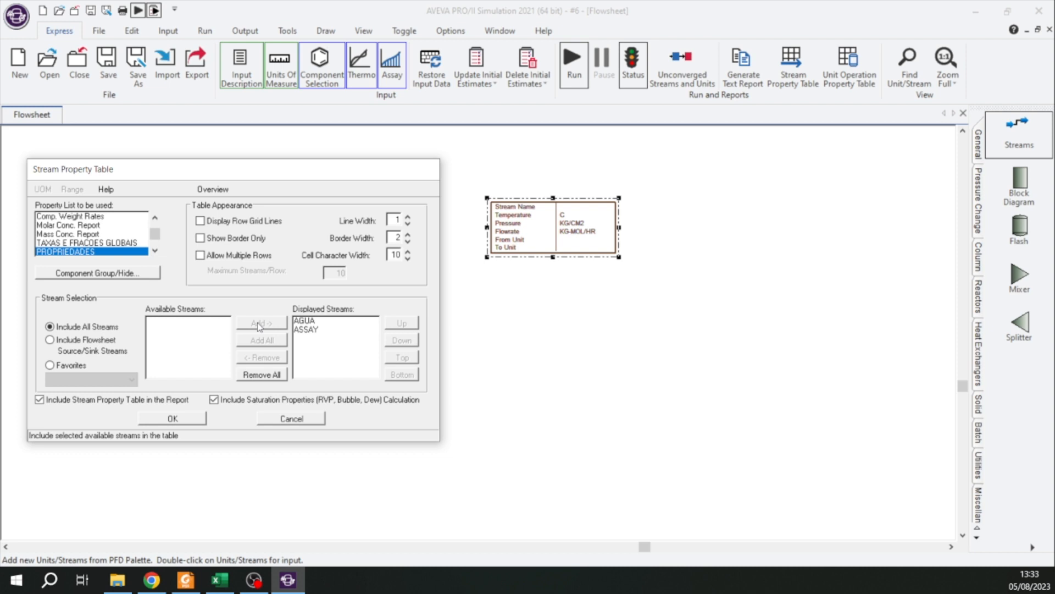
{"action": "left_click", "coordinate": [197, 414]}
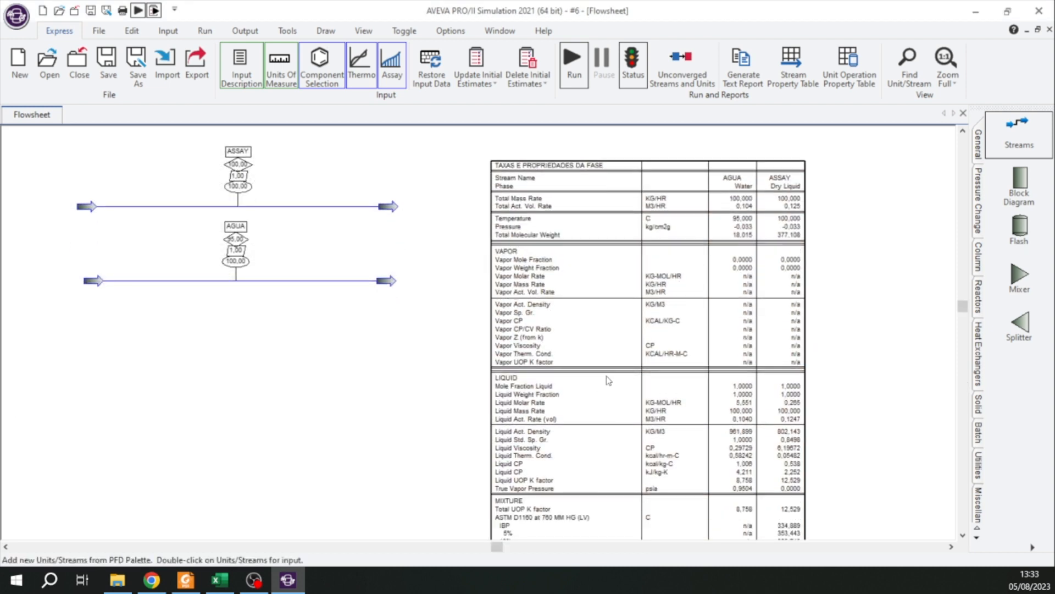
Step: Move the stream property table slightly upward on the flowsheet
{"action": "scroll", "coordinate": [651, 271], "scroll_direction": "down", "scroll_amount": 2}
{"action": "scroll", "coordinate": [652, 273], "scroll_direction": "up", "scroll_amount": 2}
{"action": "left_click_drag", "start_coordinate": [647, 381], "coordinate": [644, 364]}
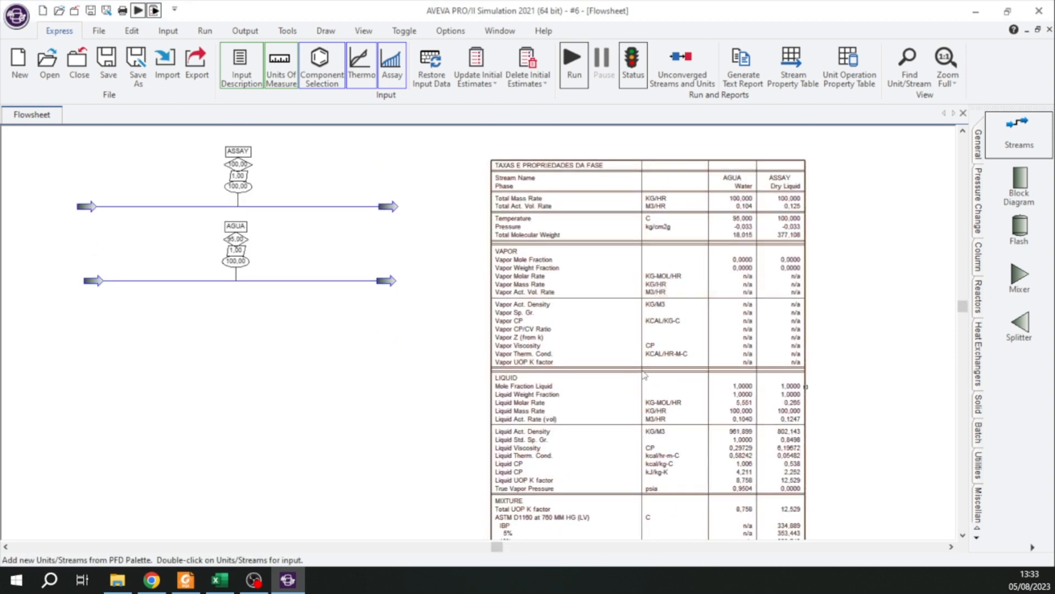
{"action": "left_click", "coordinate": [824, 274]}
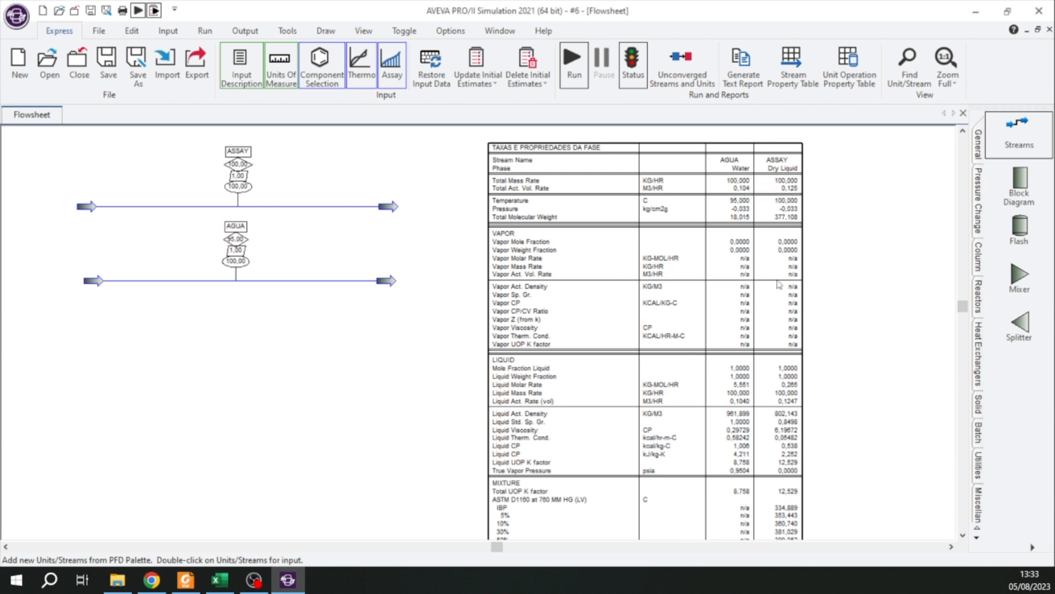
Step: Examine the liquid properties, UOP K factor and ASTM D1160 curve of AGUA and ASSAY in the stream property table
{"action": "scroll", "coordinate": [778, 283], "scroll_direction": "down", "scroll_amount": 3}
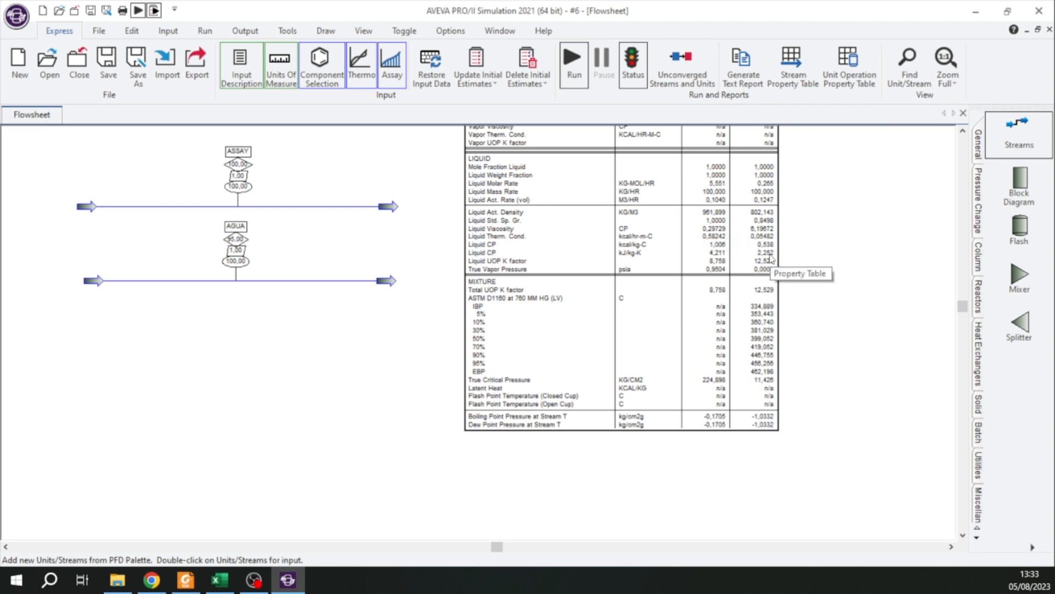
{"action": "scroll", "coordinate": [773, 257], "scroll_direction": "up", "scroll_amount": 3}
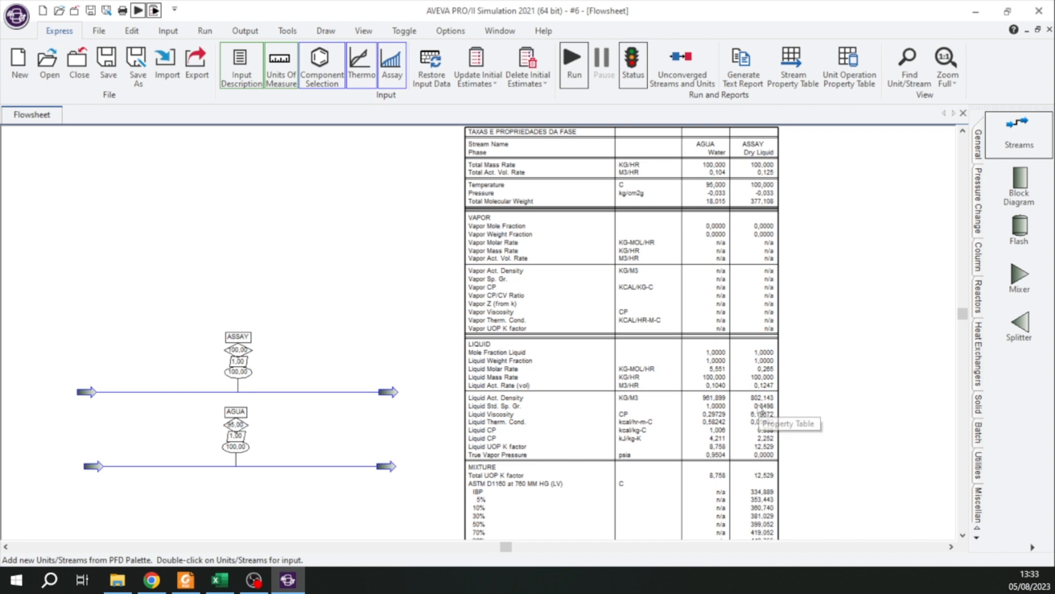
{"action": "scroll", "coordinate": [786, 427], "scroll_direction": "up", "scroll_amount": 1}
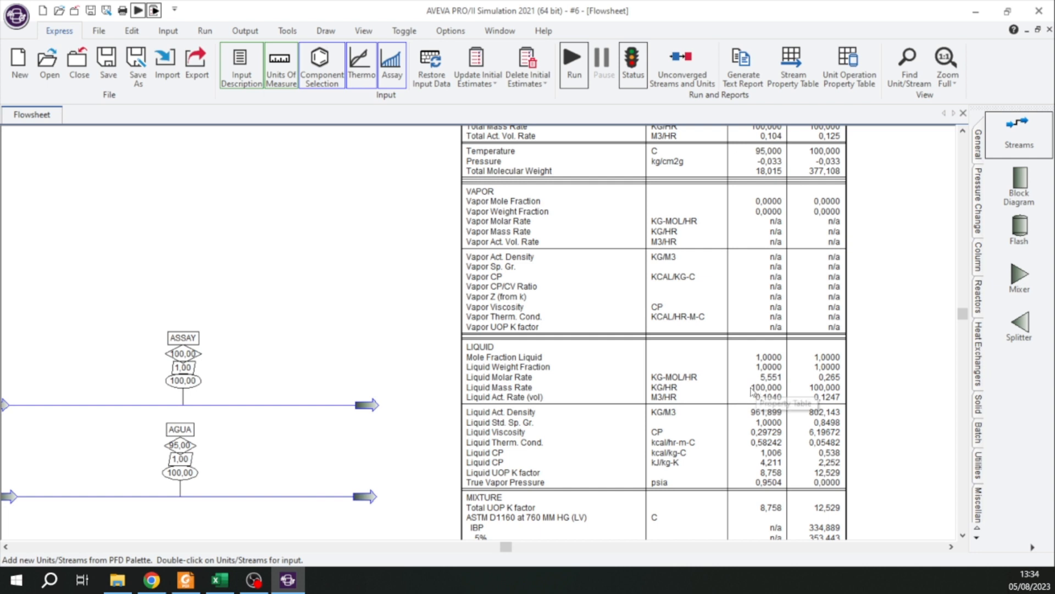
{"action": "scroll", "coordinate": [494, 353], "scroll_direction": "down", "scroll_amount": 1}
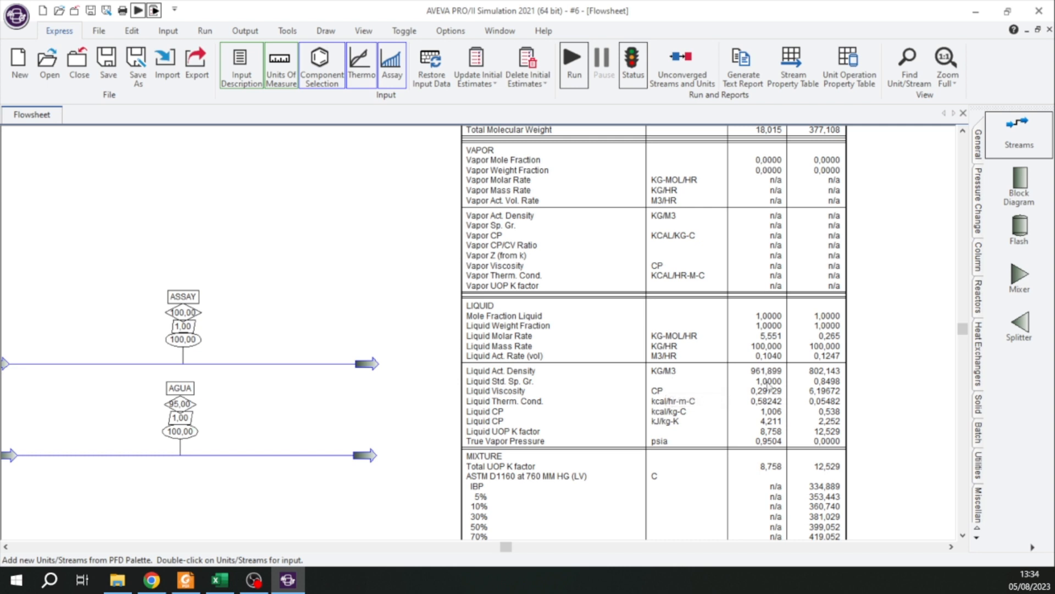
{"action": "scroll", "coordinate": [675, 385], "scroll_direction": "down", "scroll_amount": 2}
{"action": "scroll", "coordinate": [855, 446], "scroll_direction": "down", "scroll_amount": 5}
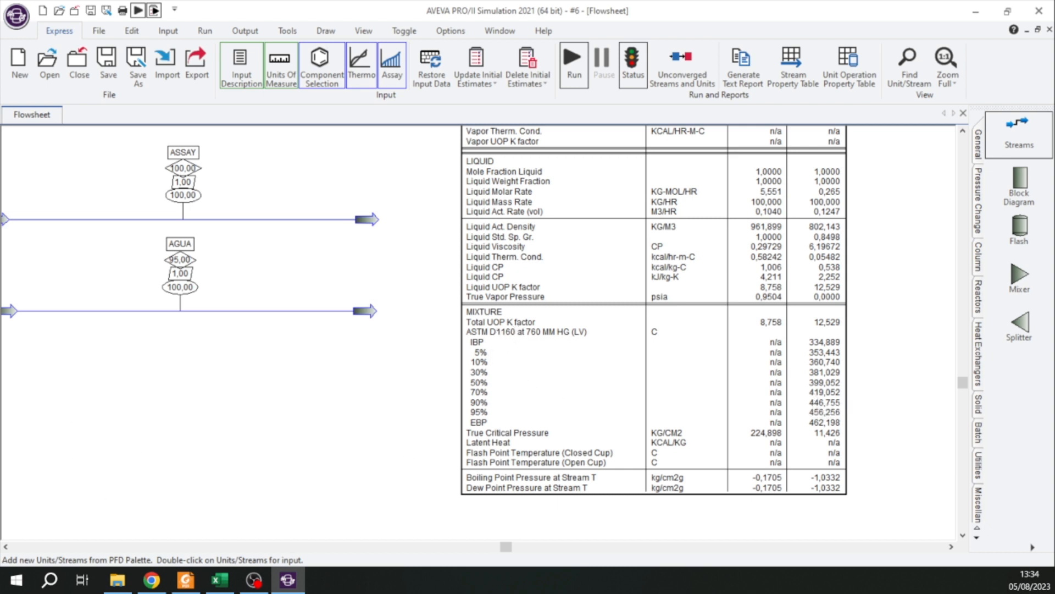
Step: Switch to Chrome, close the YouTube tab, and review the KUOP classification of petroleum in the Grau API Wikipedia article
{"action": "key", "text": "alt+Tab"}
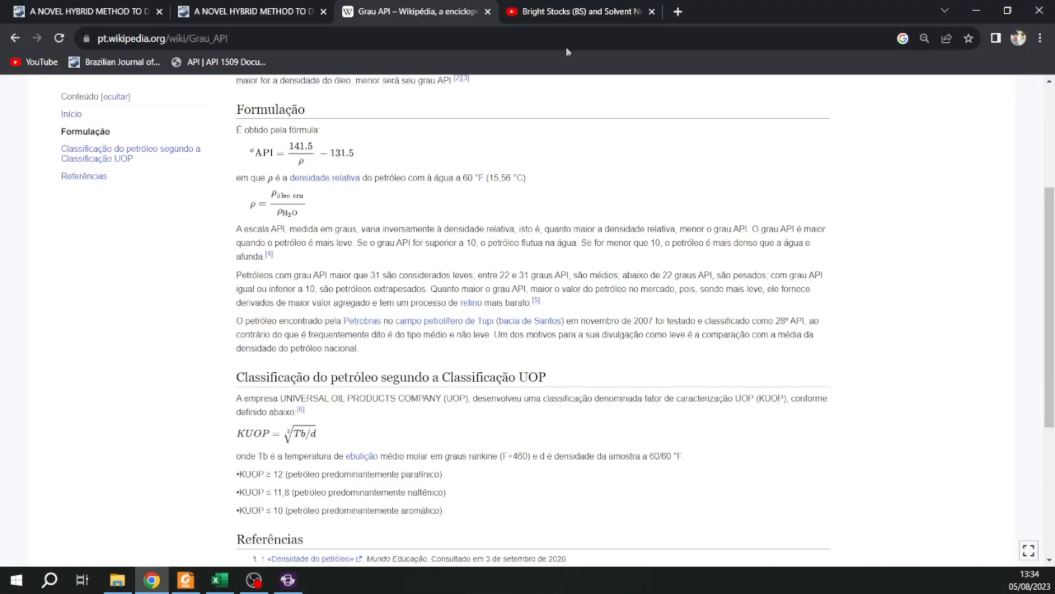
{"action": "left_click", "coordinate": [652, 12]}
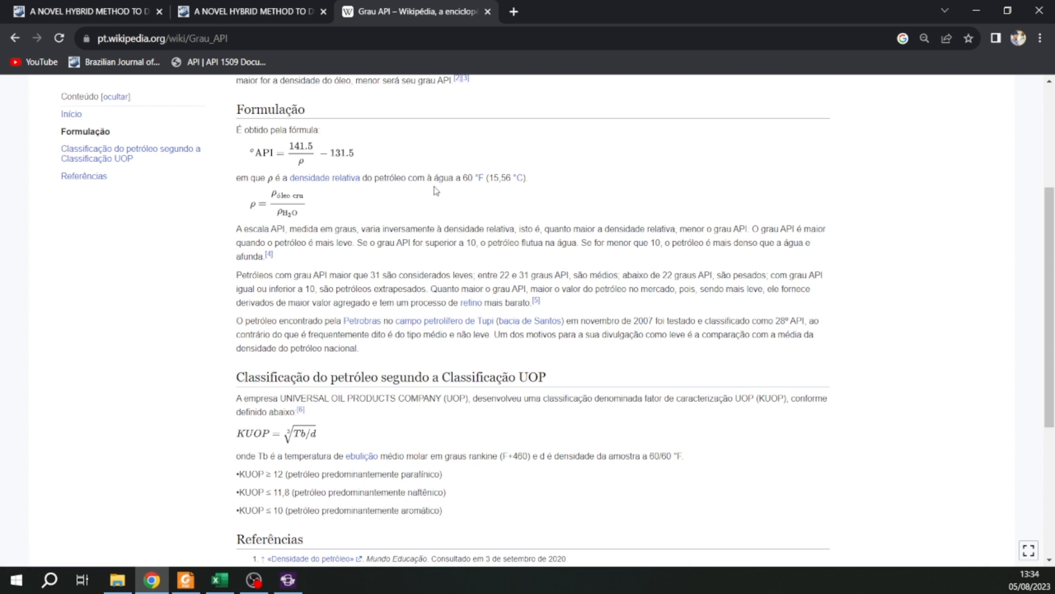
{"action": "scroll", "coordinate": [592, 352], "scroll_direction": "down", "scroll_amount": 3}
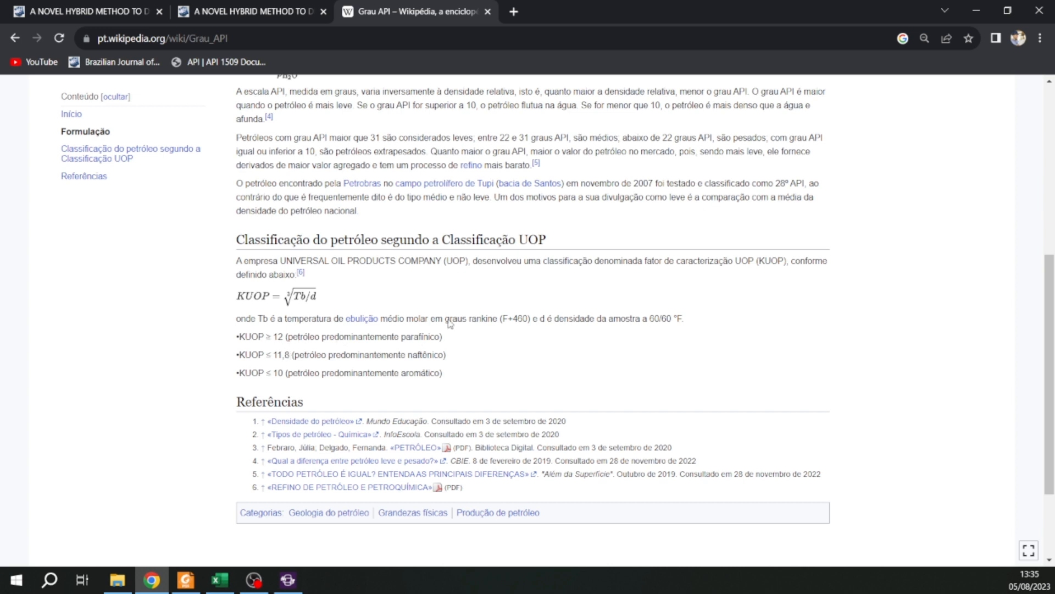
{"action": "left_click", "coordinate": [984, 12]}
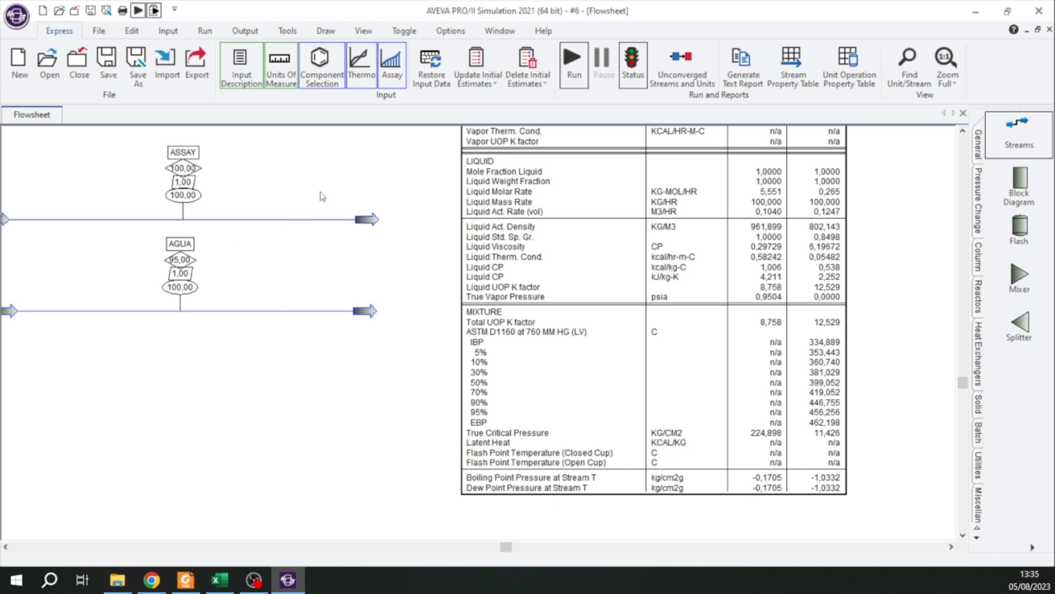
{"action": "left_click", "coordinate": [312, 219]}
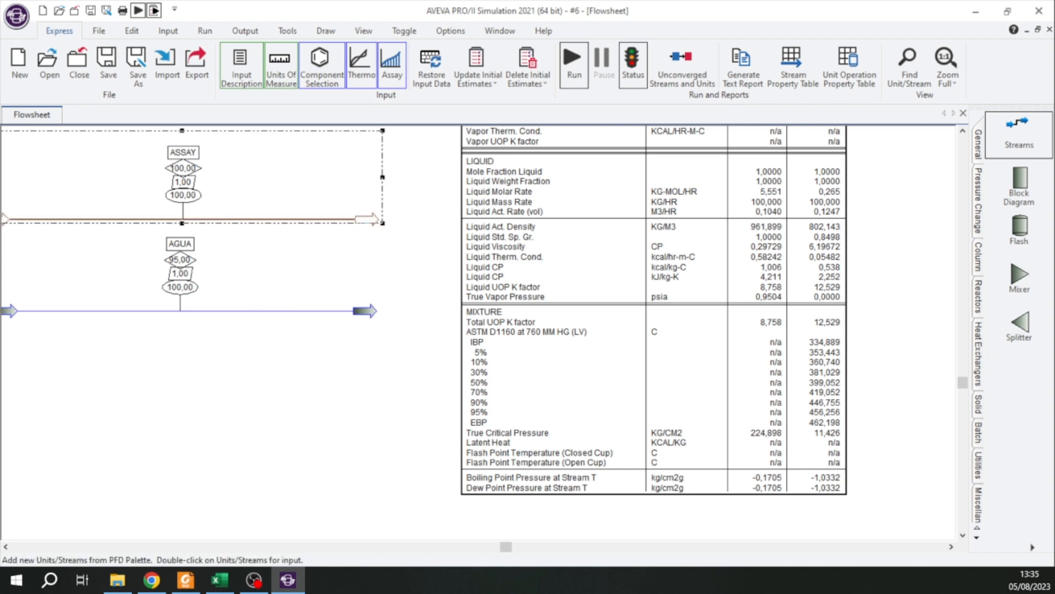
{"action": "key", "text": "alt+Tab"}
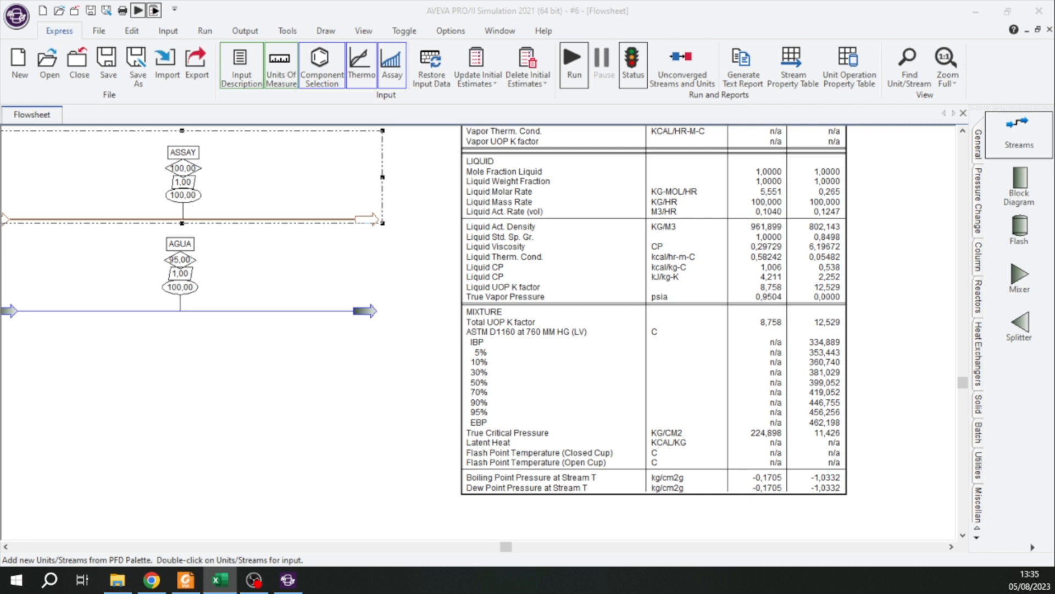
{"action": "left_click", "coordinate": [228, 366]}
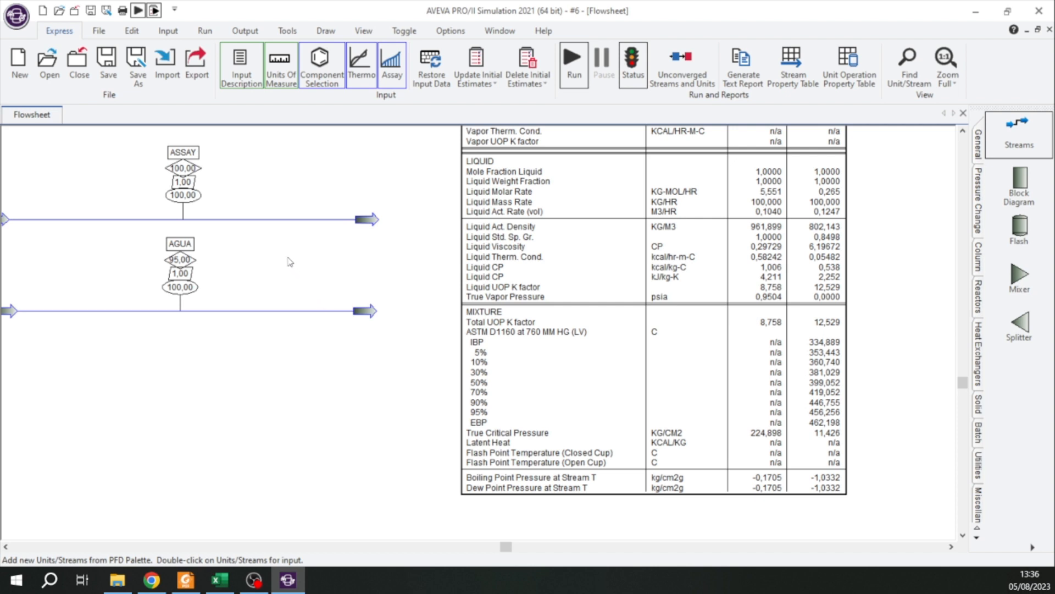
{"action": "left_click", "coordinate": [305, 220]}
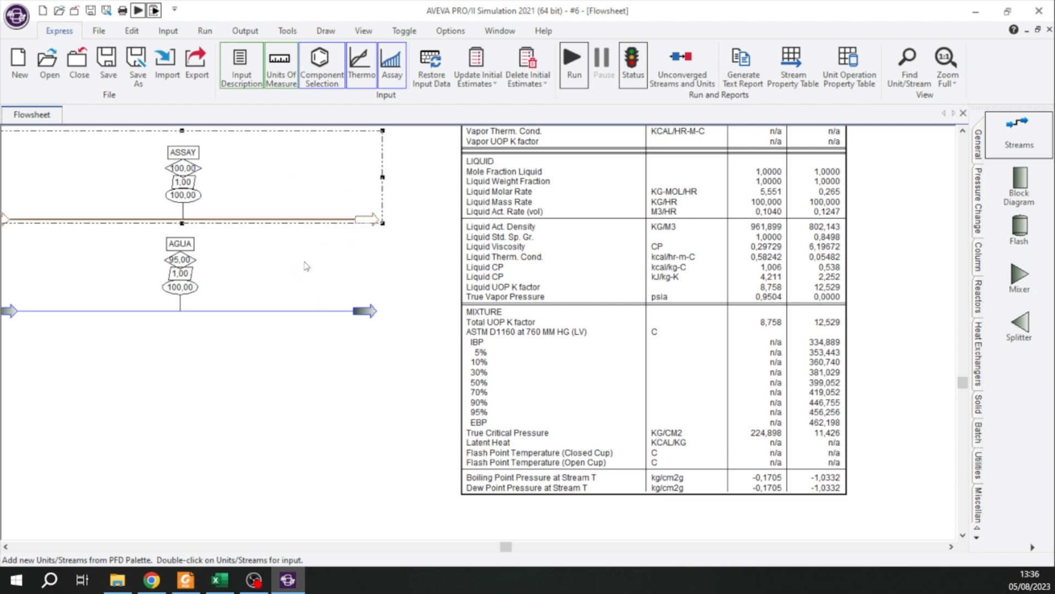
{"action": "left_click", "coordinate": [287, 394]}
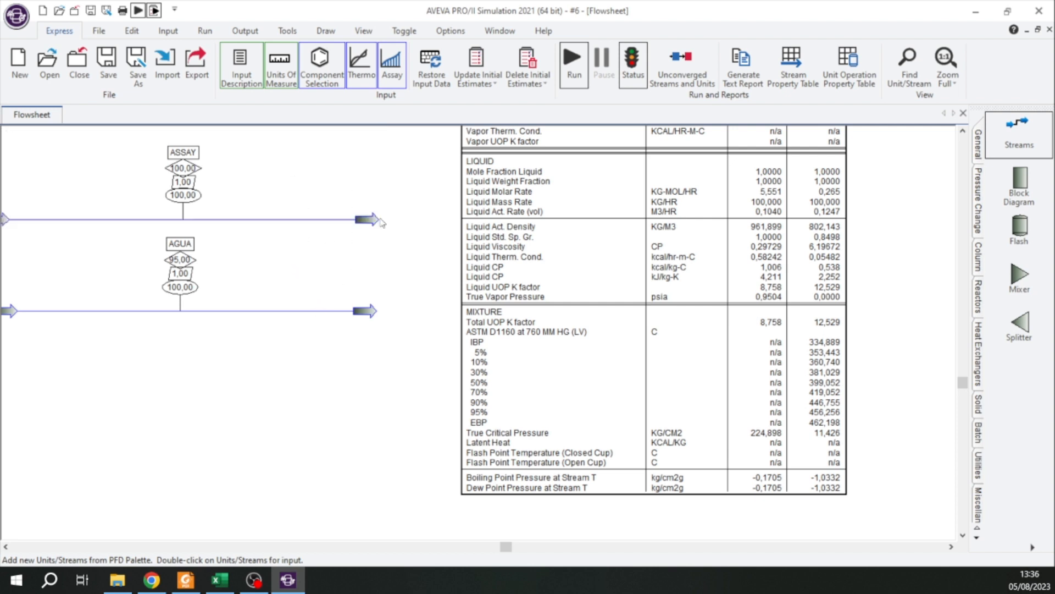
{"action": "mouse_move", "coordinate": [368, 222]}
{"action": "scroll", "coordinate": [741, 345], "scroll_direction": "up", "scroll_amount": 1}
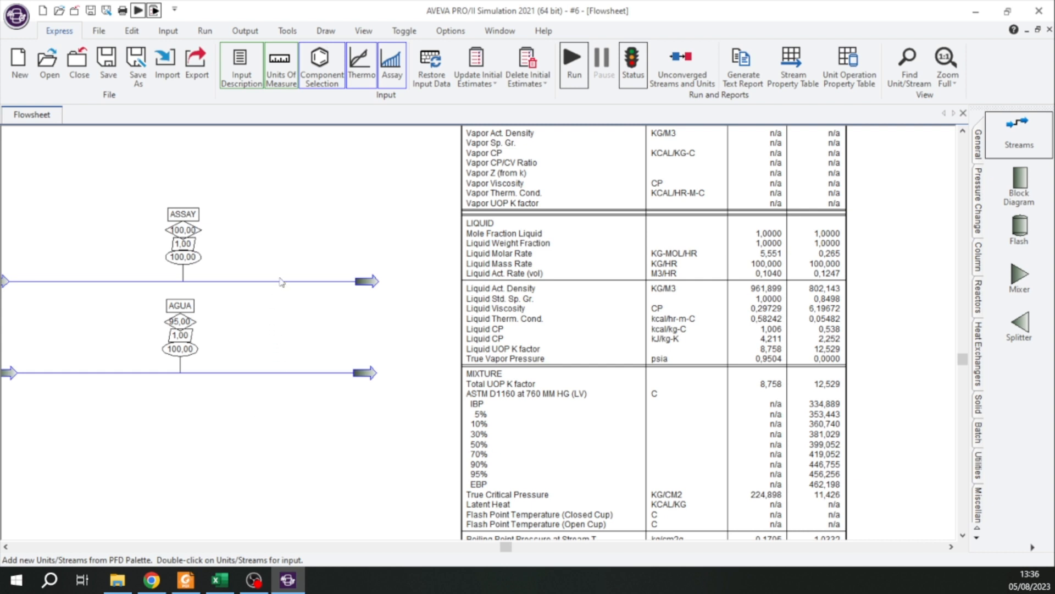
{"action": "mouse_move", "coordinate": [277, 281]}
{"action": "key", "text": "alt+Tab"}
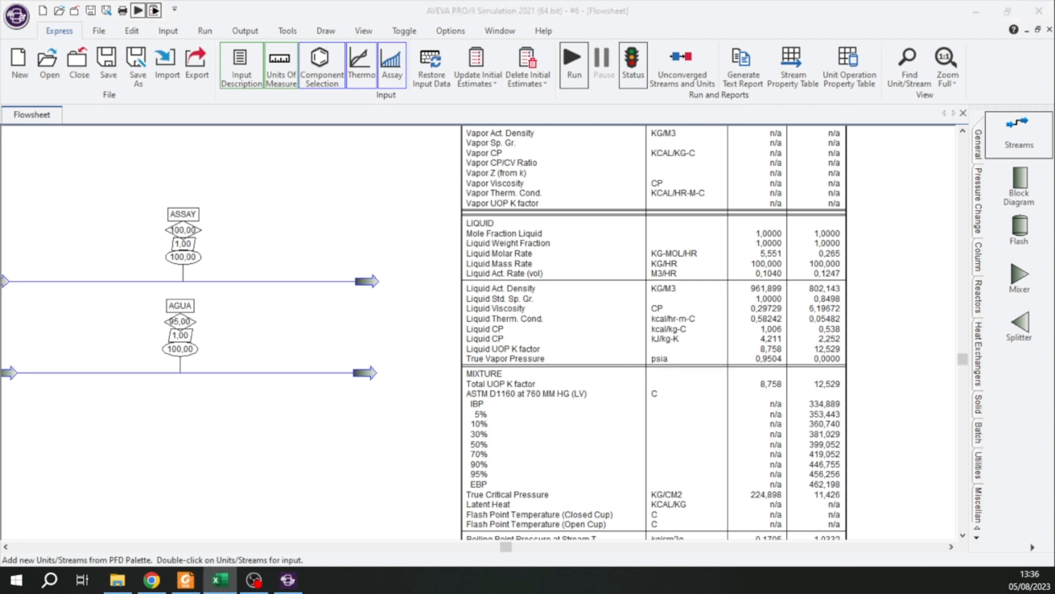
{"action": "key", "text": "alt+Tab"}
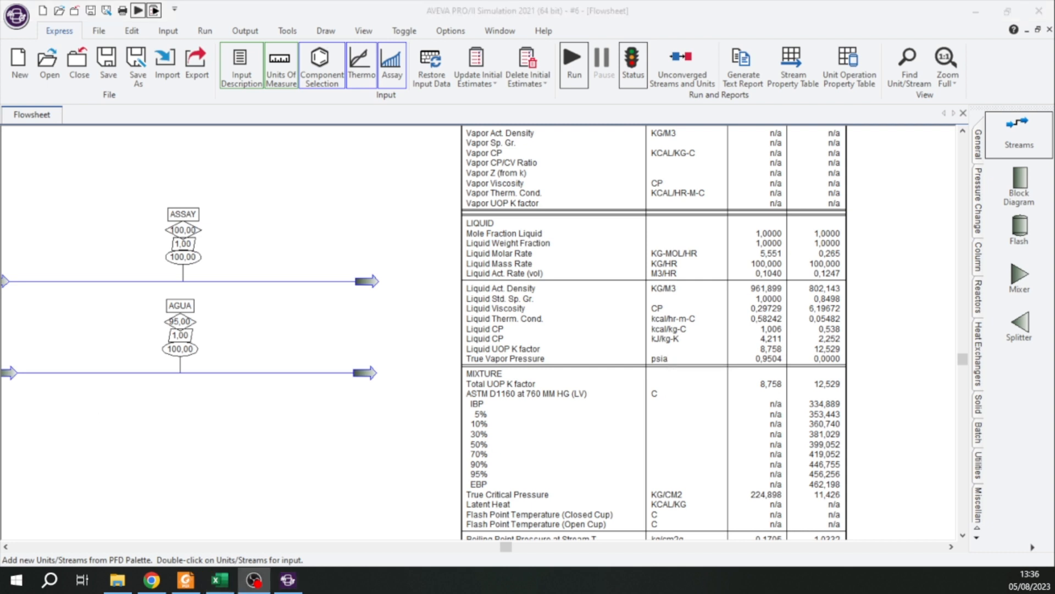